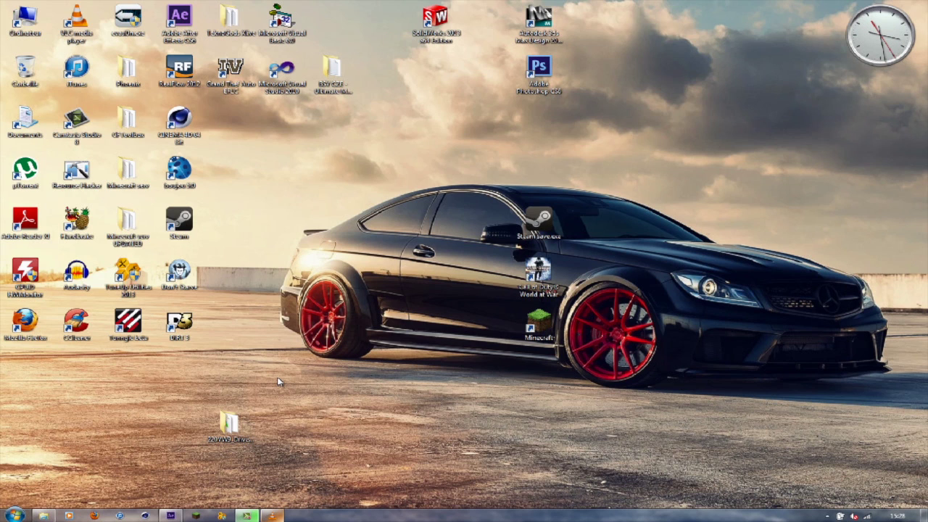
Step: Open the AfterMatch video in VLC, play it from the start, pause near the end and raise the volume to 100%
{"action": "left_click", "coordinate": [278, 516]}
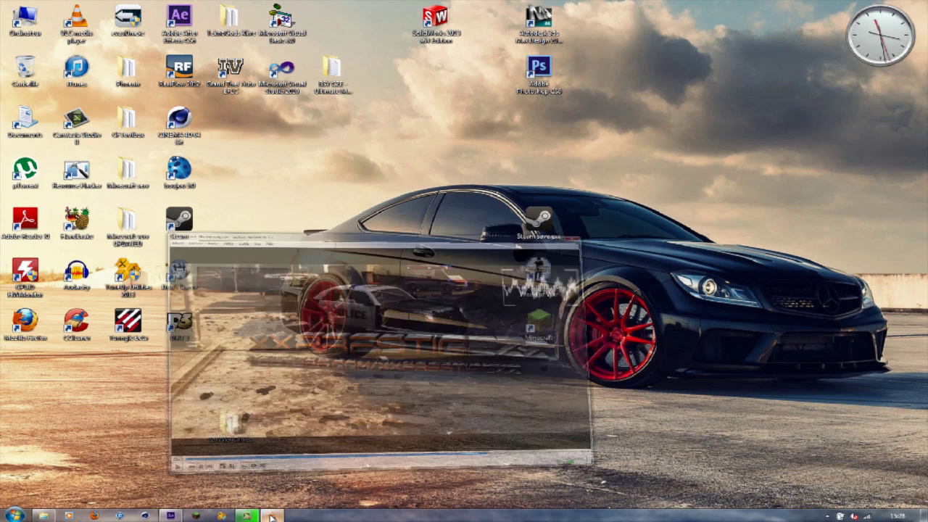
{"action": "left_click", "coordinate": [128, 427]}
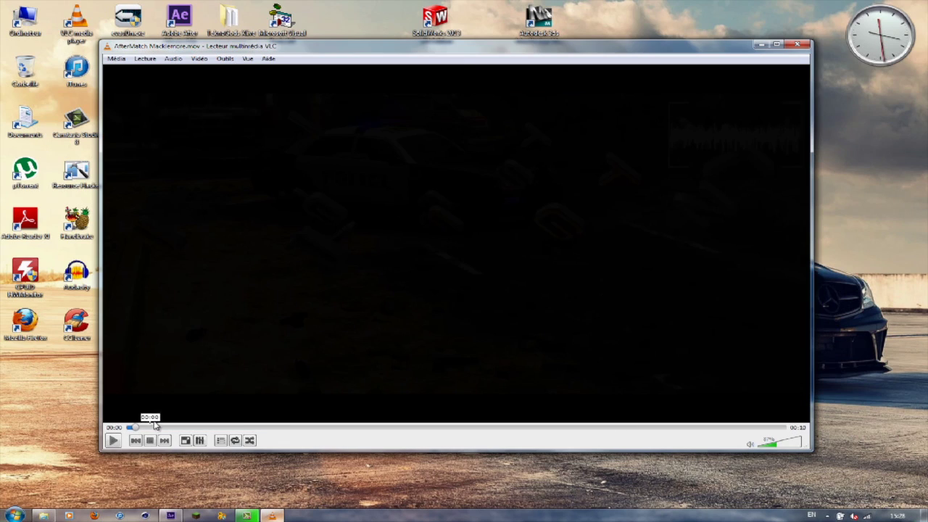
{"action": "key", "text": "space"}
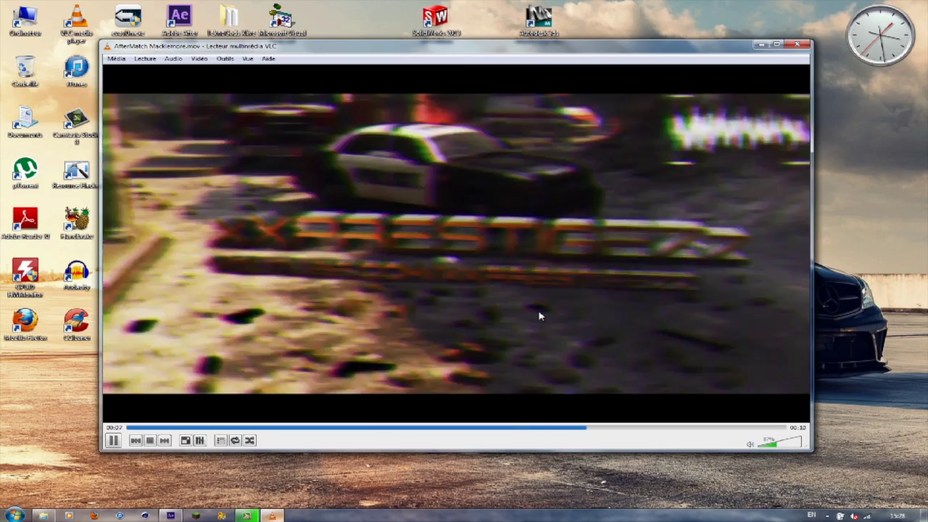
{"action": "key", "text": "space"}
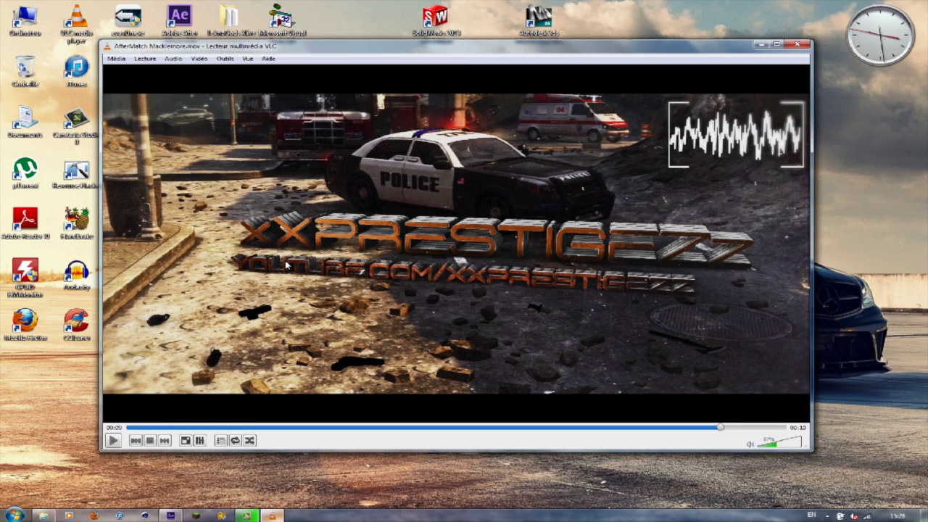
{"action": "scroll", "coordinate": [693, 292], "scroll_direction": "up", "scroll_amount": 3}
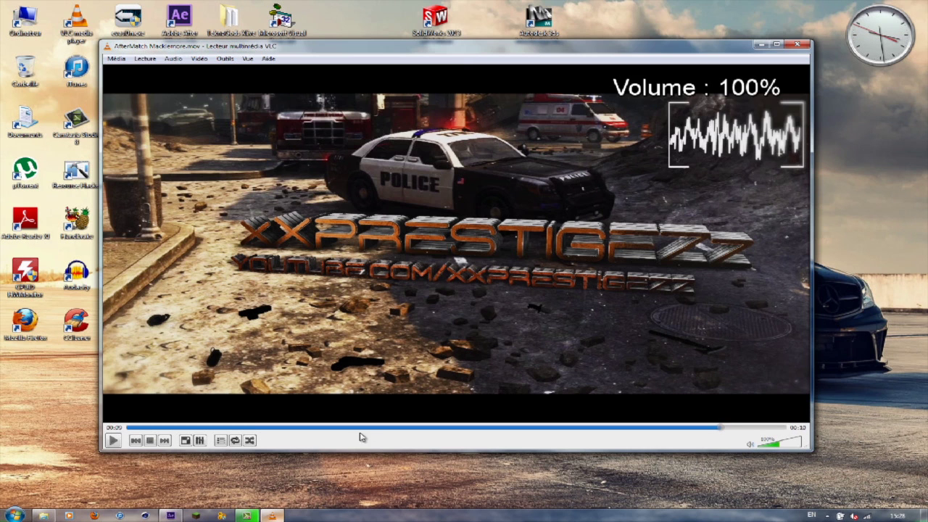
{"action": "left_click", "coordinate": [272, 515]}
Step: Switch to After Effects and create the tracking camera from the JPEG sequence layer's 3D camera tracker effect
{"action": "left_click", "coordinate": [171, 516]}
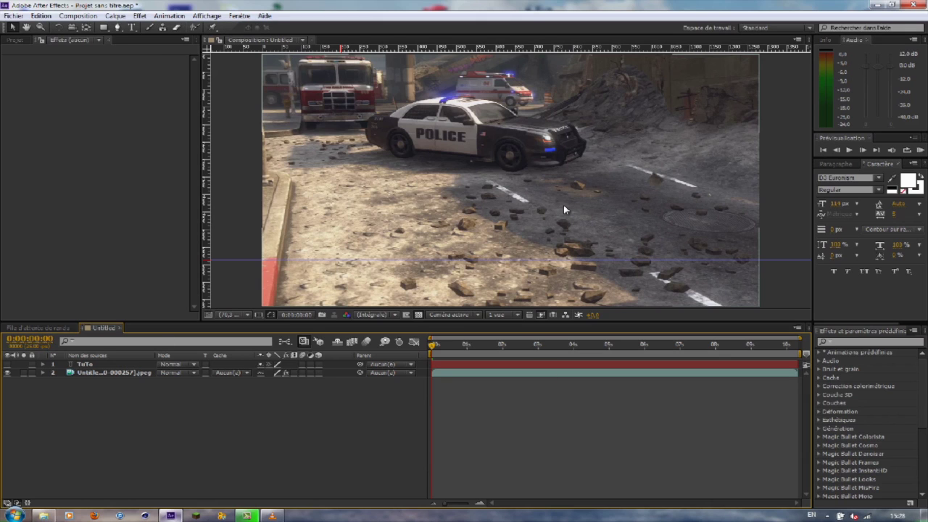
{"action": "left_click", "coordinate": [134, 373]}
{"action": "right_click", "coordinate": [134, 380]}
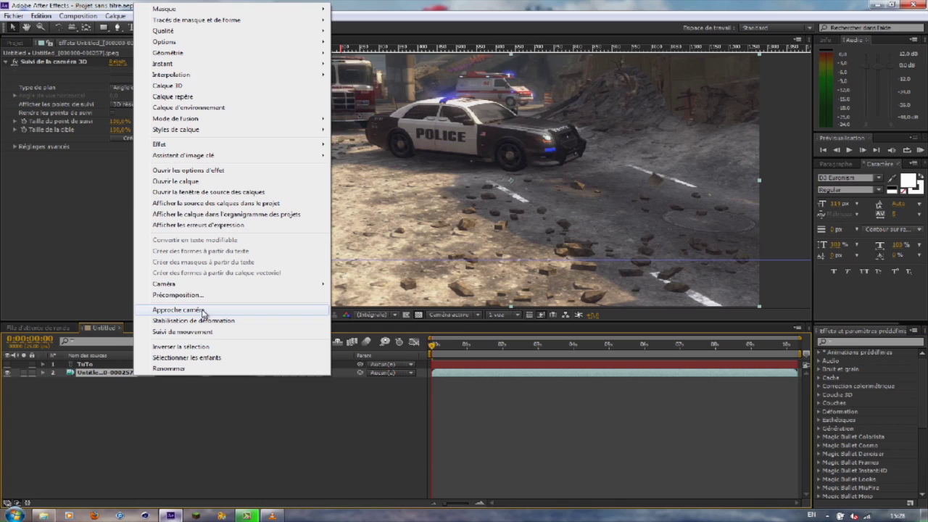
{"action": "left_click", "coordinate": [203, 311]}
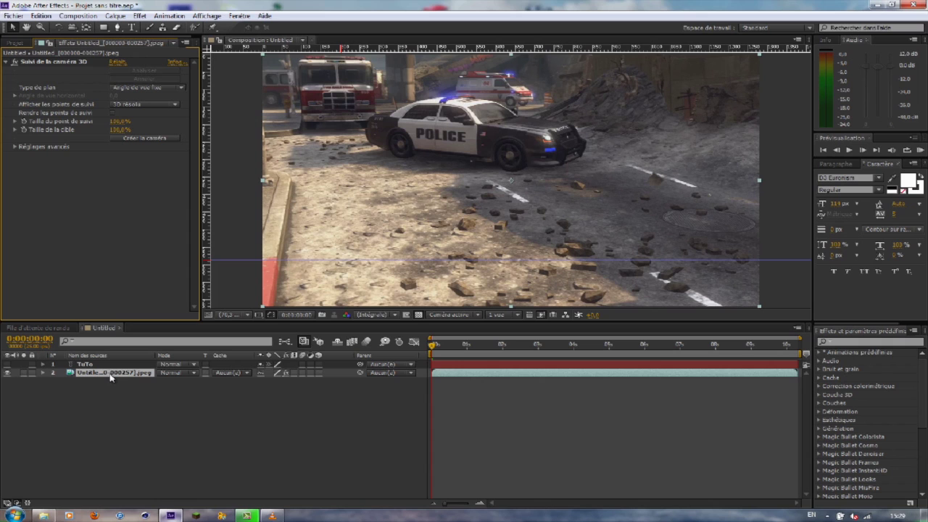
{"action": "left_click", "coordinate": [48, 61]}
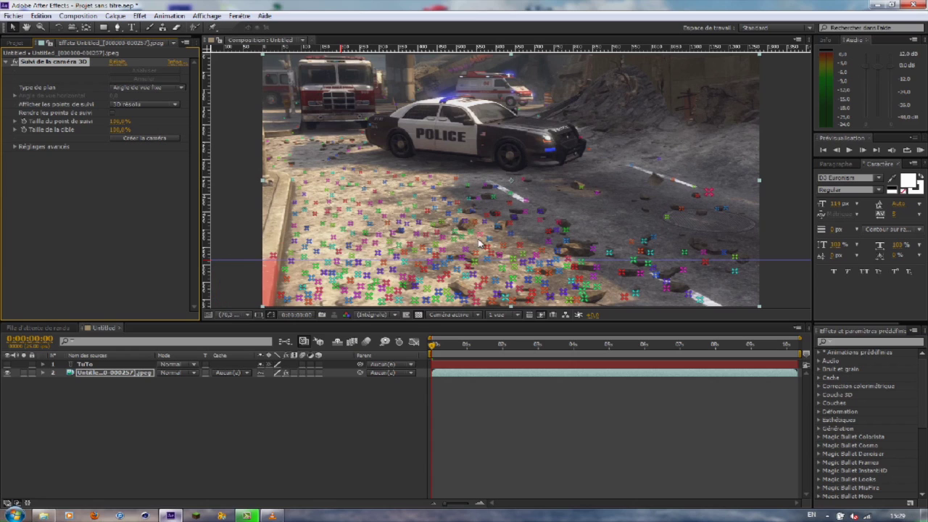
{"action": "left_click", "coordinate": [140, 137]}
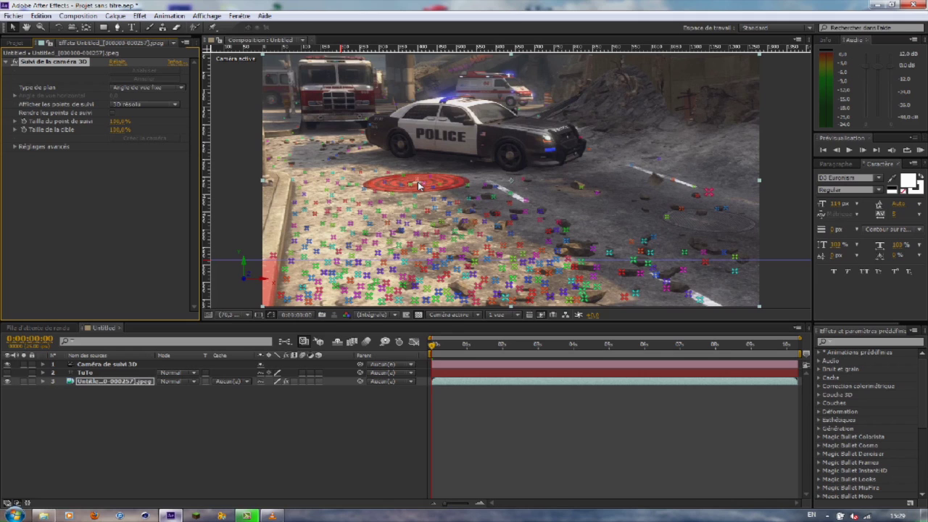
Step: Create three nulls from the three track points on the ground in front of the police car
{"action": "left_click", "coordinate": [417, 181]}
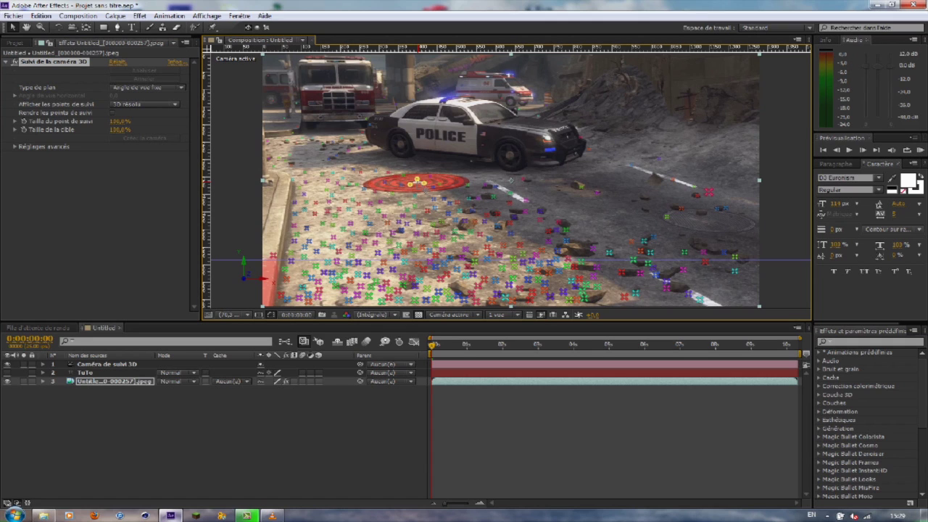
{"action": "right_click", "coordinate": [417, 181]}
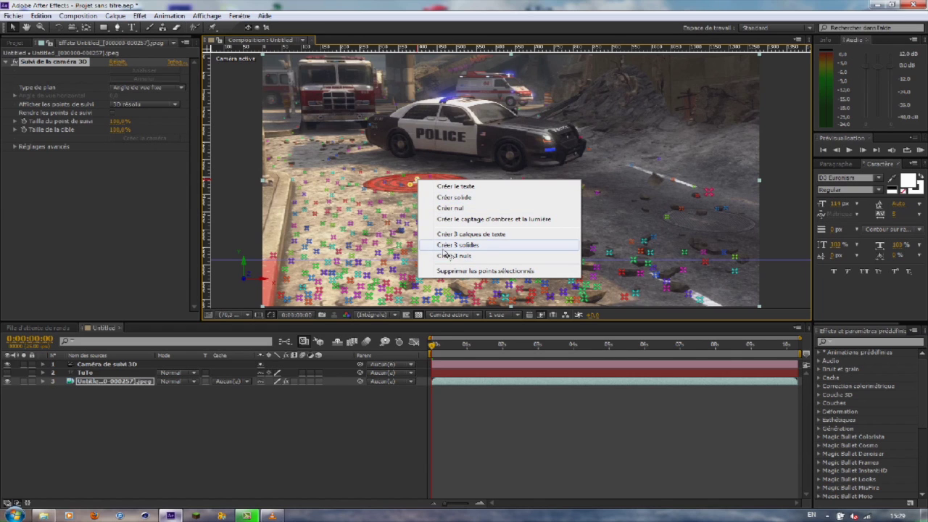
{"action": "left_click", "coordinate": [443, 256]}
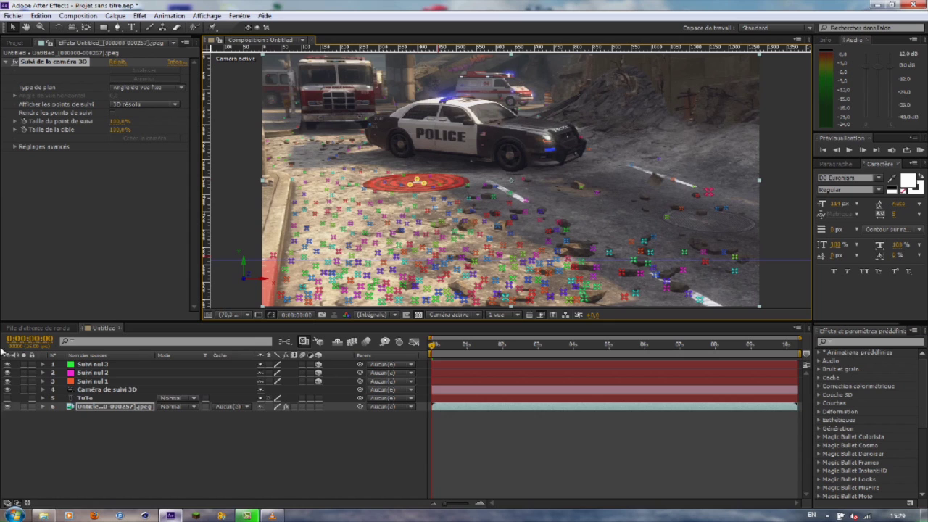
Step: Move the three tracked null layers below the JPEG sequence in the layer stack
{"action": "left_click", "coordinate": [109, 381]}
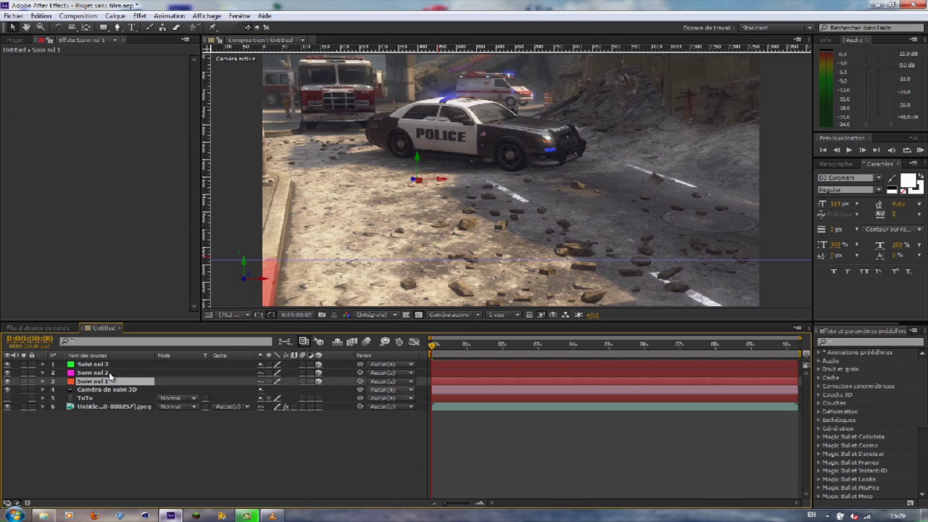
{"action": "left_click", "coordinate": [113, 365], "text": "shift"}
{"action": "left_click_drag", "start_coordinate": [101, 383], "coordinate": [94, 428]}
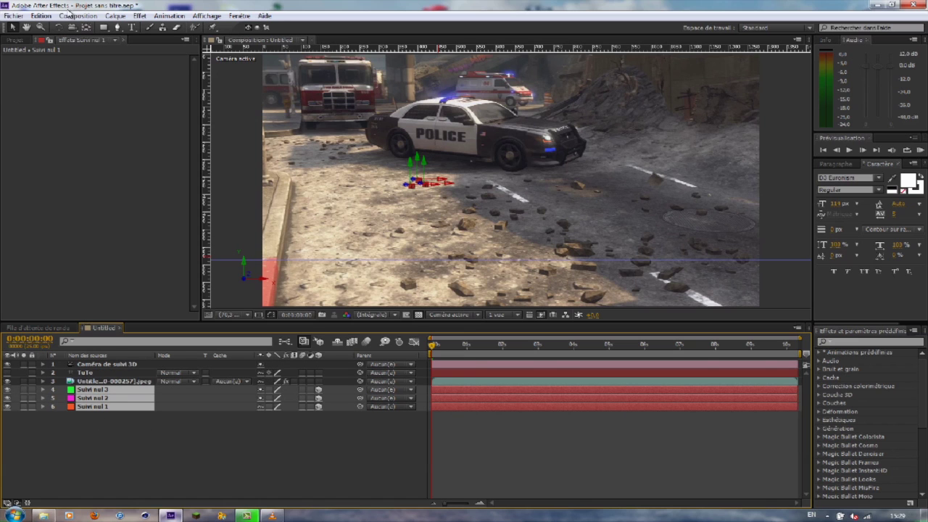
Step: Add a new null object to the composition and make it a 3D layer
{"action": "left_click", "coordinate": [115, 15]}
{"action": "mouse_move", "coordinate": [217, 28]}
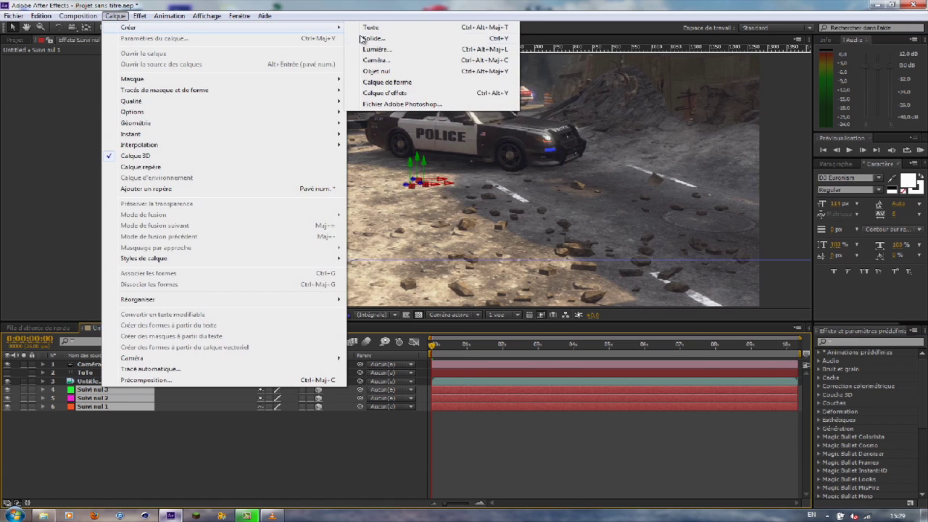
{"action": "left_click", "coordinate": [376, 71]}
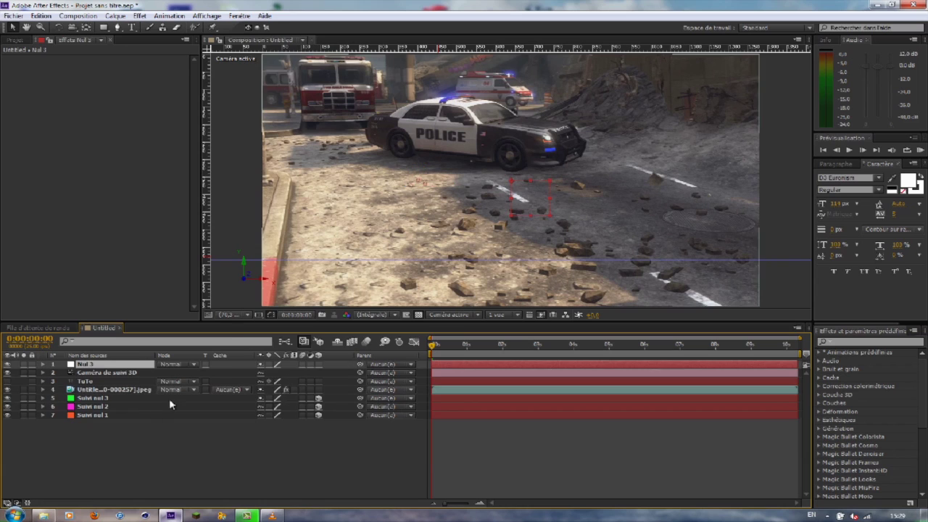
{"action": "left_click", "coordinate": [319, 365]}
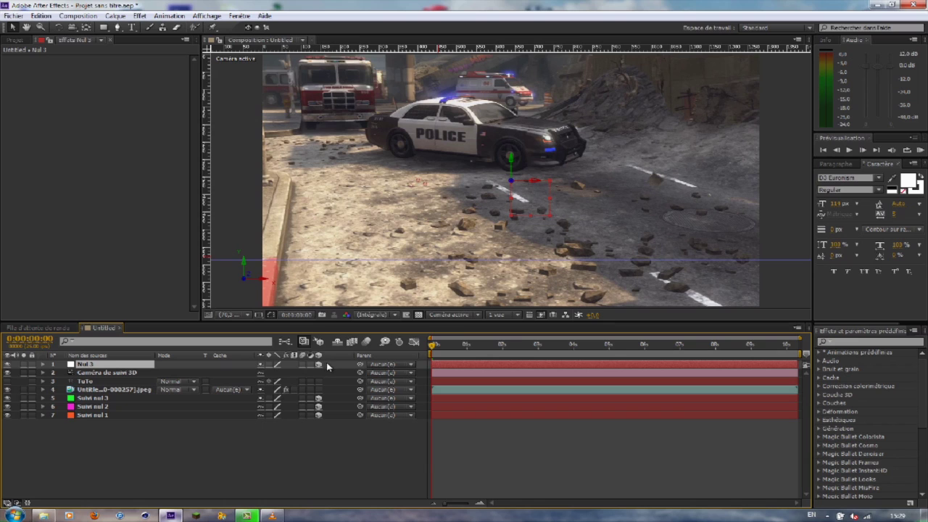
Step: Parent the three tracked nulls and the 3D tracking camera to the new null
{"action": "left_click", "coordinate": [88, 415]}
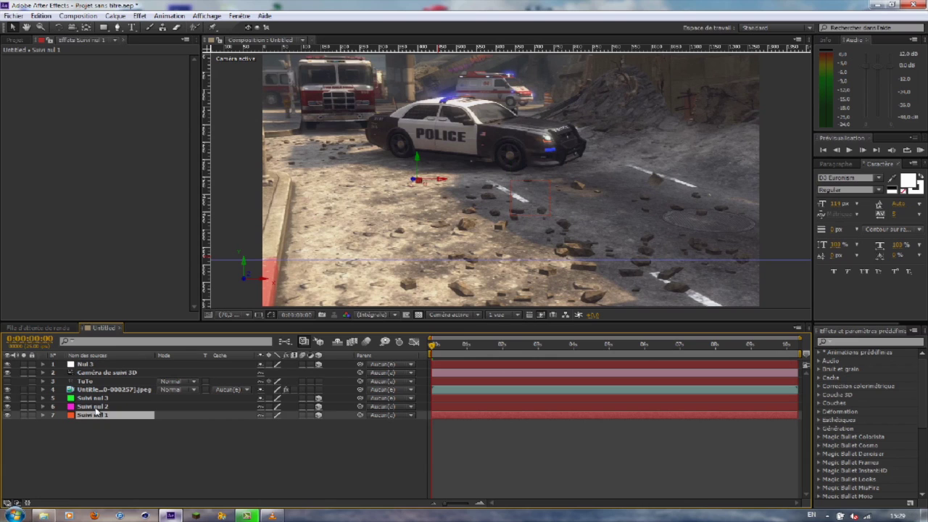
{"action": "left_click", "coordinate": [94, 407], "text": "ctrl"}
{"action": "left_click", "coordinate": [98, 399], "text": "ctrl"}
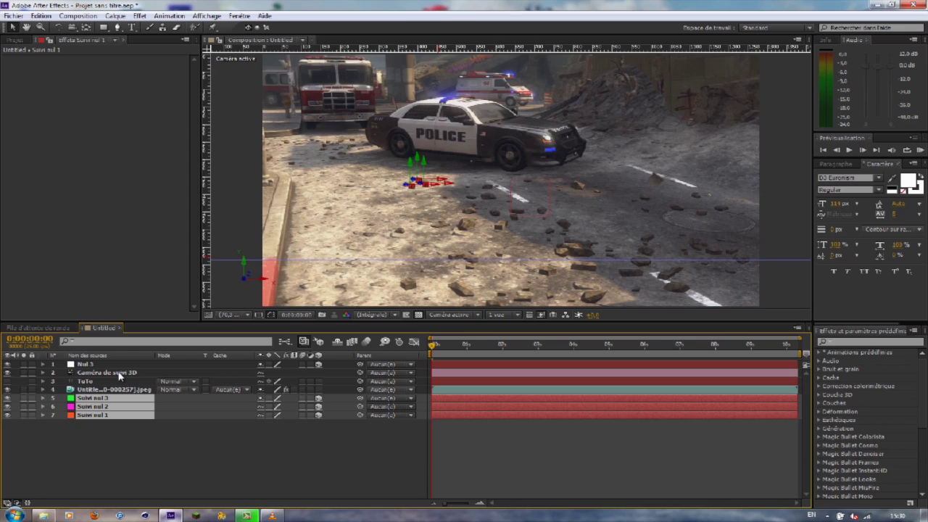
{"action": "left_click", "coordinate": [120, 372], "text": "ctrl"}
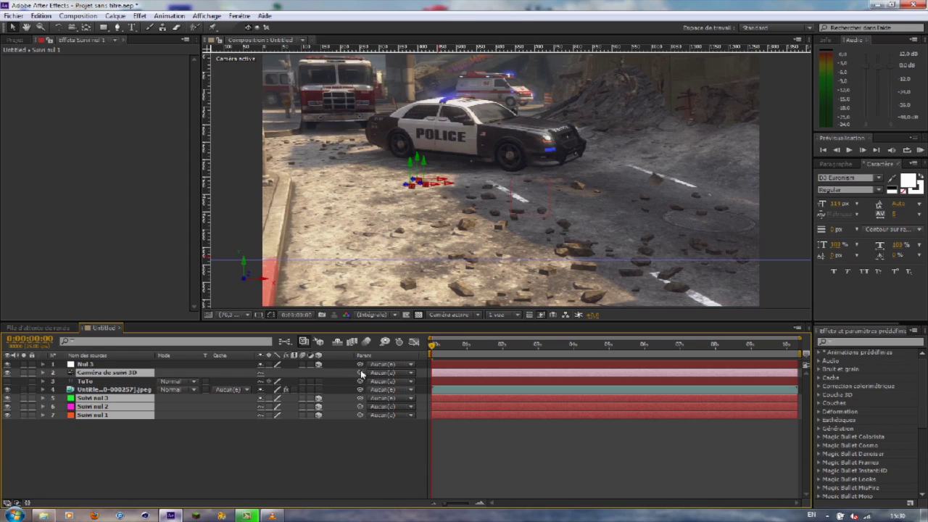
{"action": "left_click_drag", "start_coordinate": [360, 372], "coordinate": [103, 368]}
Step: Scale the new null down to about 16% in the Haut view and remove the horizontal guide
{"action": "left_click", "coordinate": [92, 367]}
{"action": "left_click", "coordinate": [43, 364]}
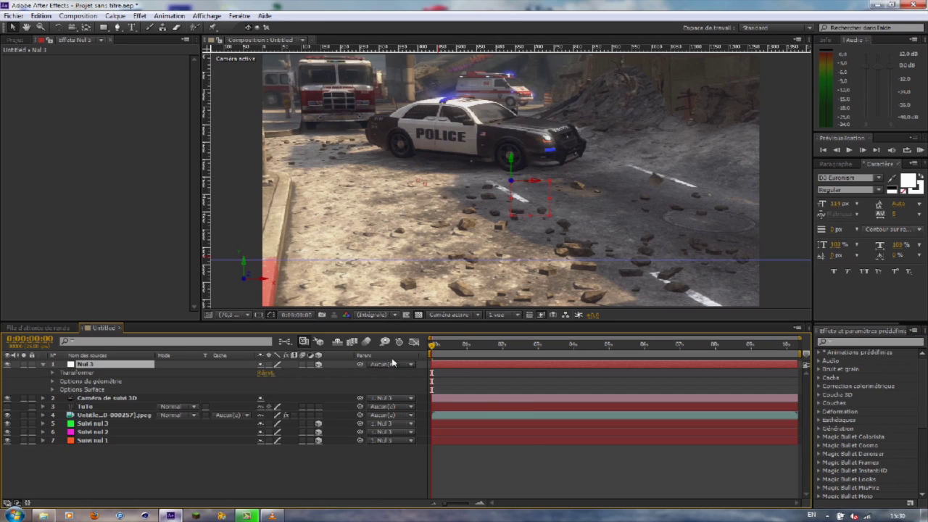
{"action": "left_click", "coordinate": [448, 316]}
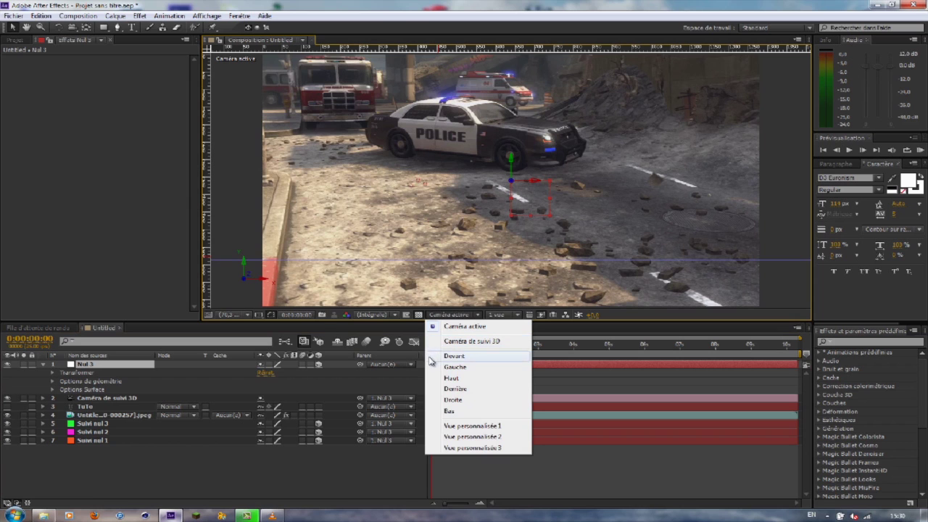
{"action": "left_click", "coordinate": [450, 378]}
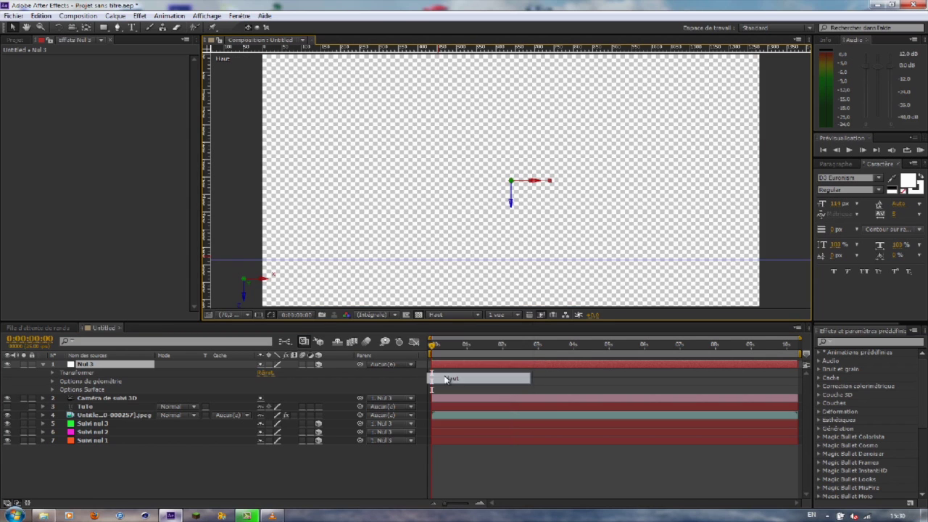
{"action": "left_click", "coordinate": [52, 372]}
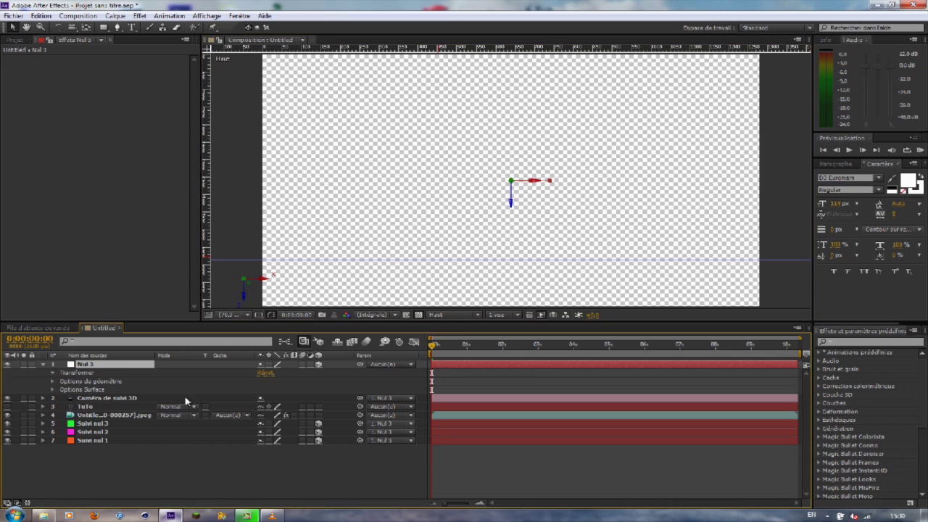
{"action": "left_click_drag", "start_coordinate": [268, 398], "coordinate": [231, 398]}
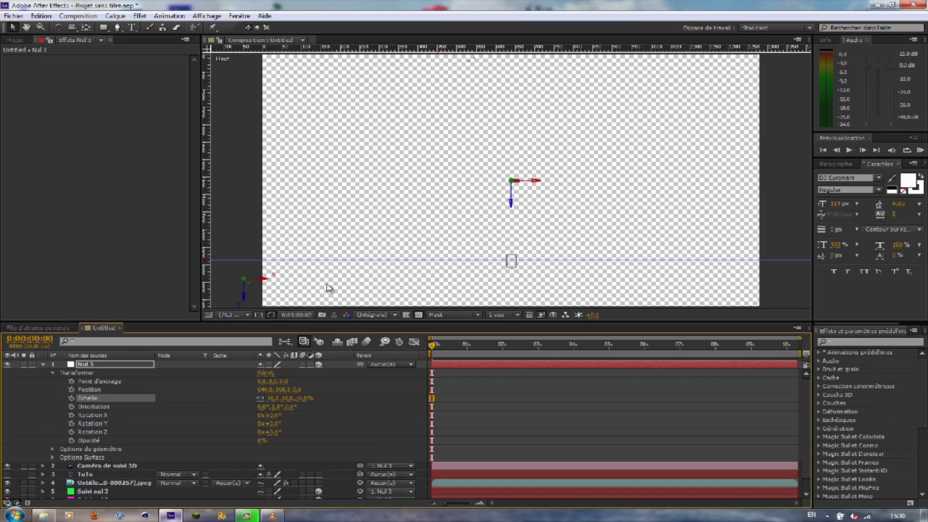
{"action": "left_click_drag", "start_coordinate": [320, 260], "coordinate": [324, 7]}
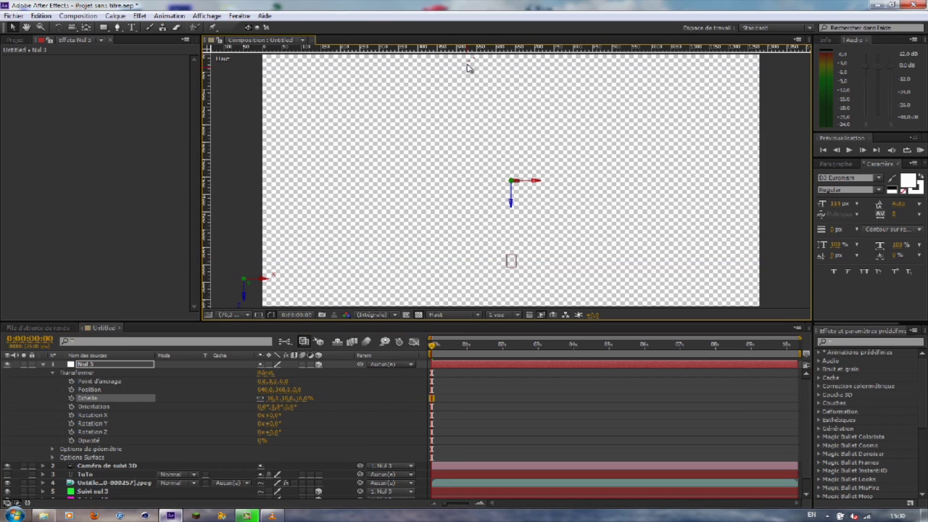
Step: Switch to the Devant view and set the new null's scale to about 49%
{"action": "left_click", "coordinate": [443, 315]}
{"action": "left_click", "coordinate": [479, 357]}
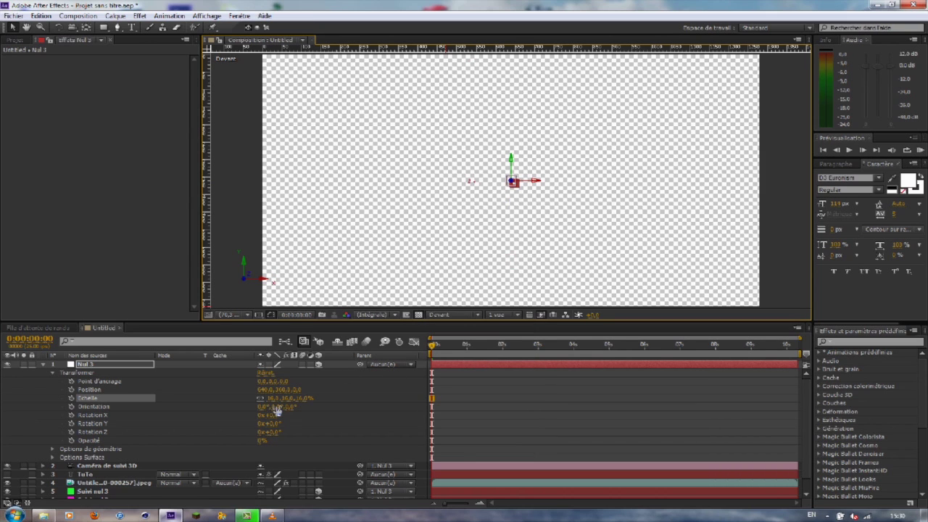
{"action": "left_click_drag", "start_coordinate": [271, 398], "coordinate": [290, 394]}
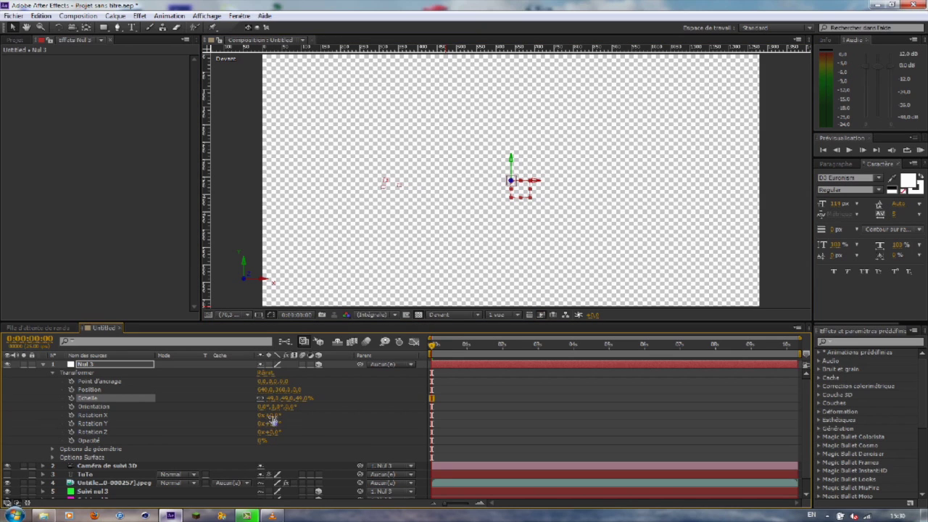
Step: Set the new null's Rotation X to about -11° to level the tracked nulls, and align a horizontal guide with them
{"action": "left_click", "coordinate": [102, 416]}
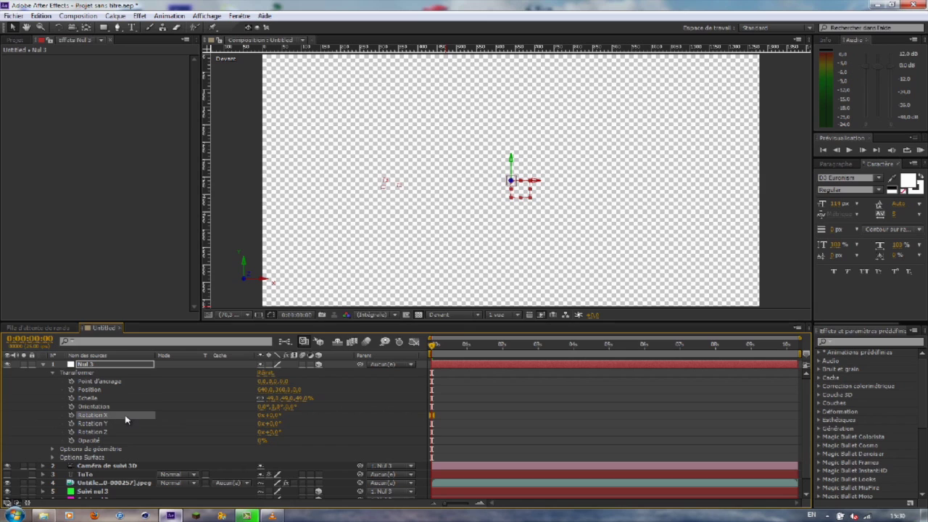
{"action": "mouse_move", "coordinate": [273, 415]}
{"action": "left_mouse_down"}
{"action": "mouse_move", "coordinate": [289, 415]}
{"action": "mouse_move", "coordinate": [273, 414]}
{"action": "left_mouse_up"}
{"action": "left_click_drag", "start_coordinate": [276, 412], "coordinate": [245, 392]}
{"action": "left_click_drag", "start_coordinate": [367, 47], "coordinate": [359, 257]}
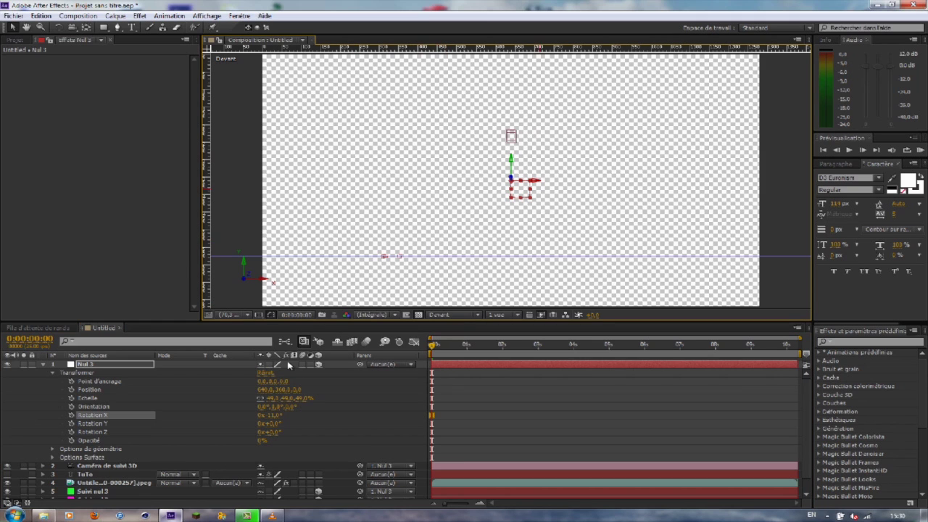
Step: Collapse the new null's properties and return the viewer to Caméra de suivi 3D
{"action": "left_click", "coordinate": [42, 366]}
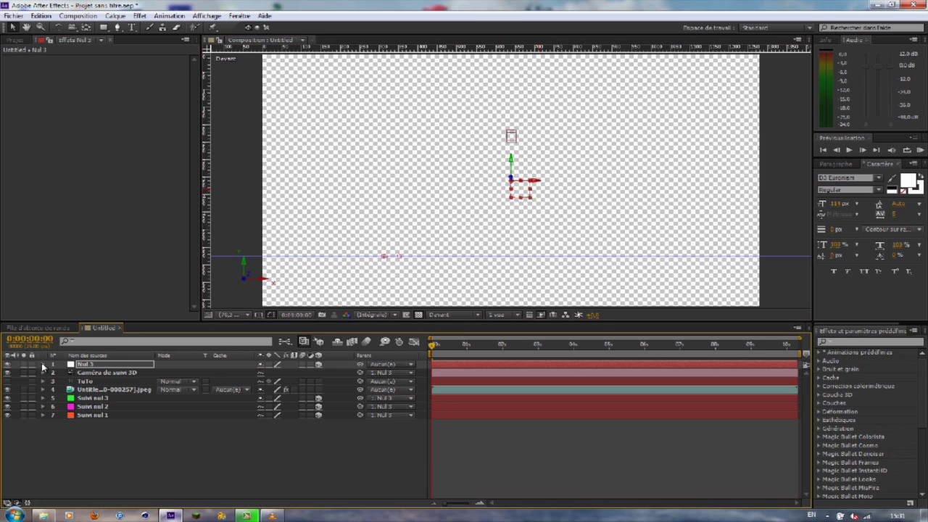
{"action": "left_click", "coordinate": [457, 315]}
{"action": "left_click", "coordinate": [468, 341]}
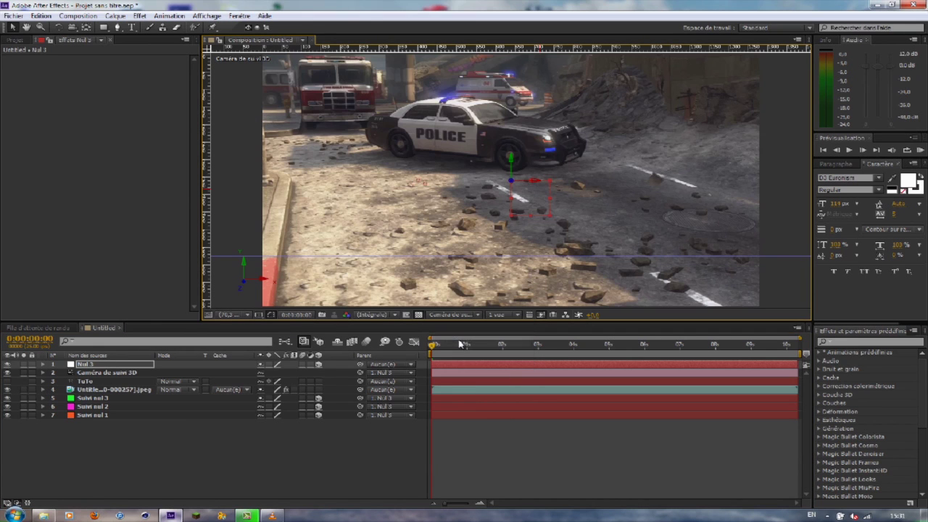
Step: Create a new black solid layer covering the composition
{"action": "left_click", "coordinate": [114, 15]}
{"action": "mouse_move", "coordinate": [331, 28]}
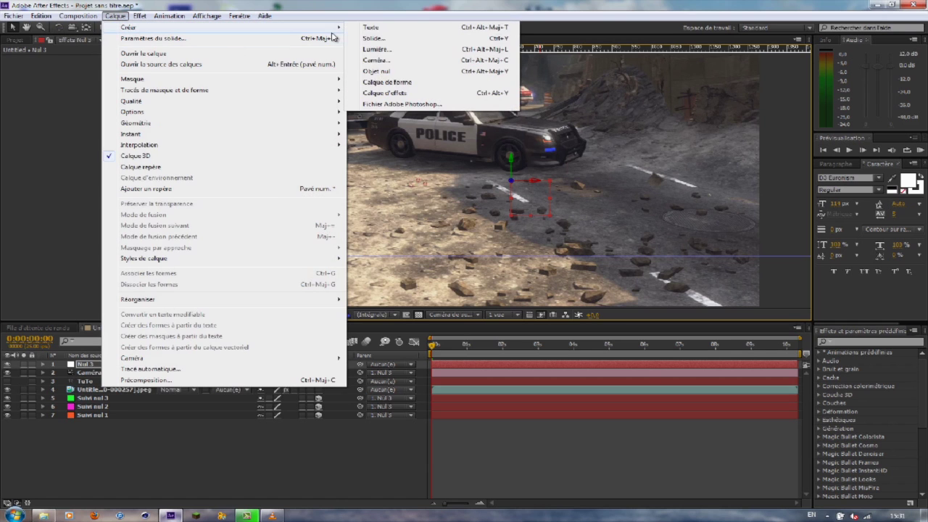
{"action": "left_click", "coordinate": [395, 38]}
{"action": "left_click", "coordinate": [522, 336]}
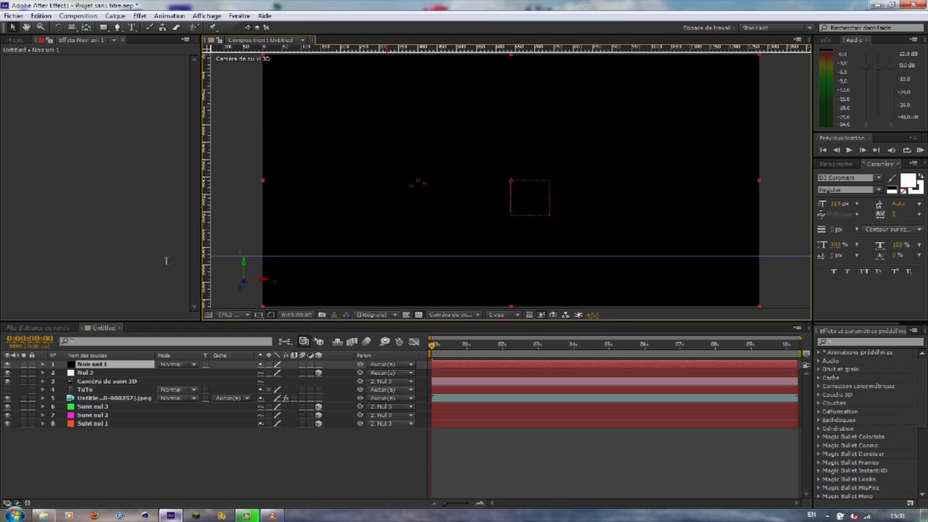
Step: Rename the new black solid layer as Element
{"action": "double_click", "coordinate": [135, 362]}
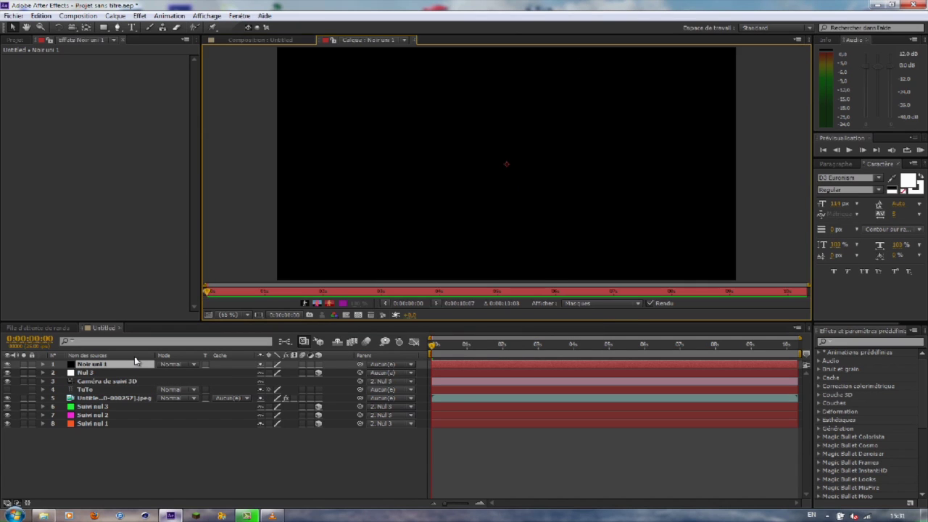
{"action": "left_click", "coordinate": [414, 40]}
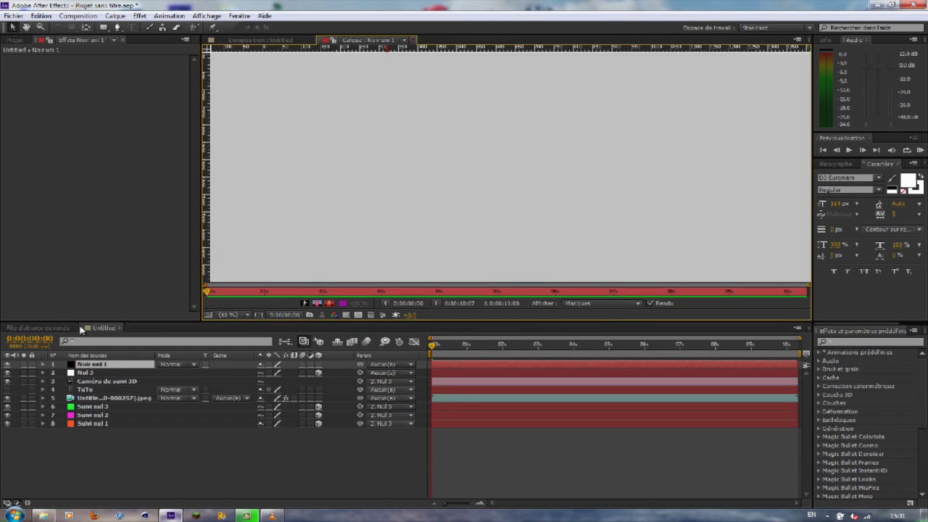
{"action": "key", "text": "Return"}
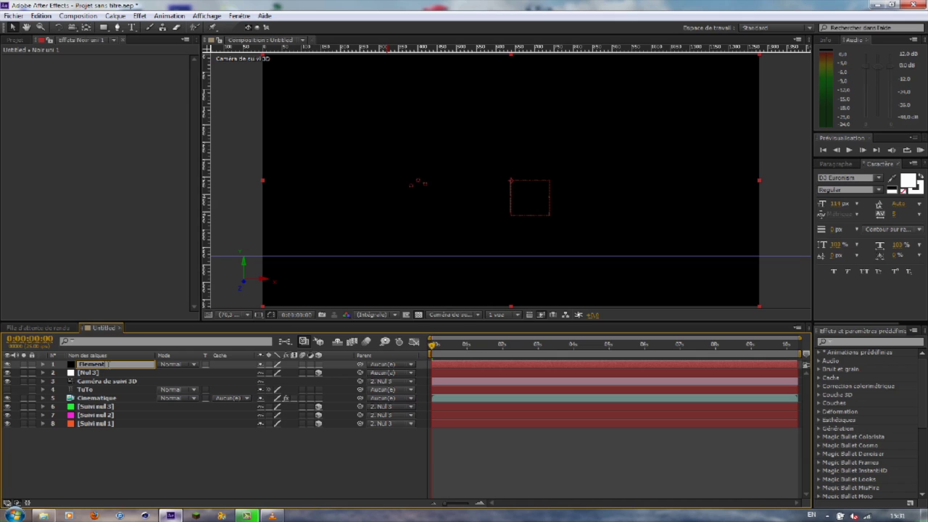
{"action": "key", "text": "Return"}
Step: Apply the Video Copilot Element effect to the Element layer and check the plug-in's version information
{"action": "left_click", "coordinate": [115, 15]}
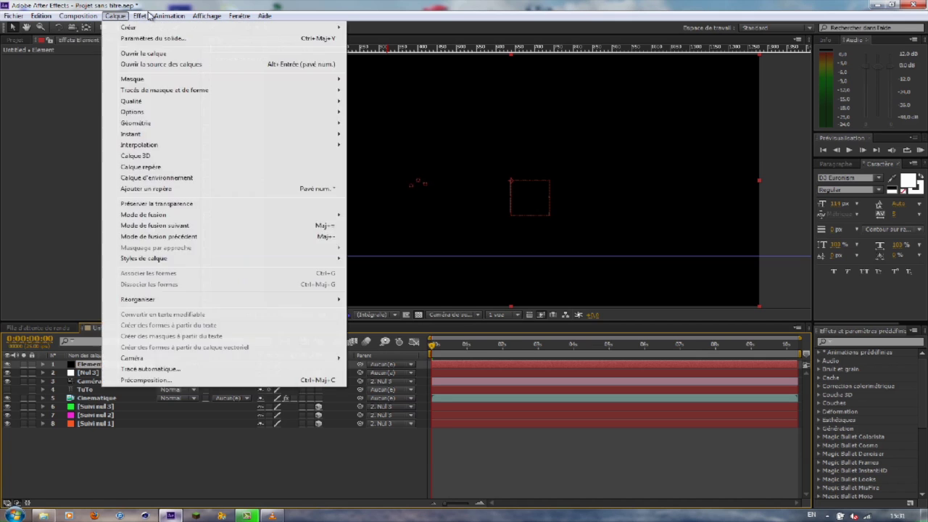
{"action": "mouse_move", "coordinate": [139, 16]}
{"action": "mouse_move", "coordinate": [168, 393]}
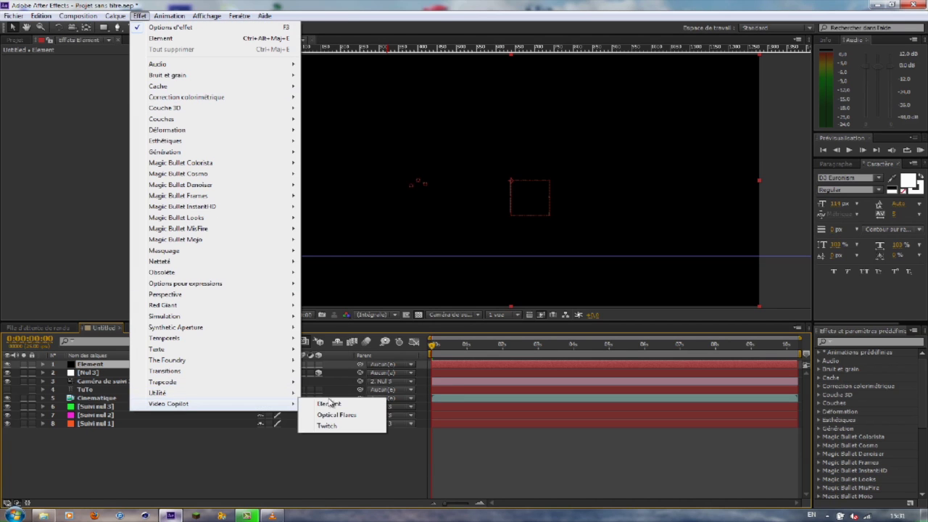
{"action": "left_click", "coordinate": [348, 406]}
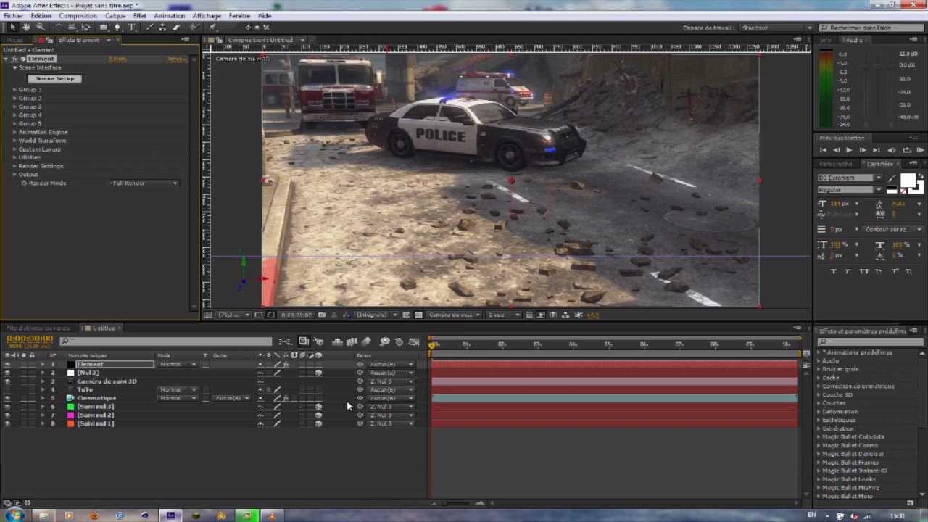
{"action": "left_click", "coordinate": [176, 60]}
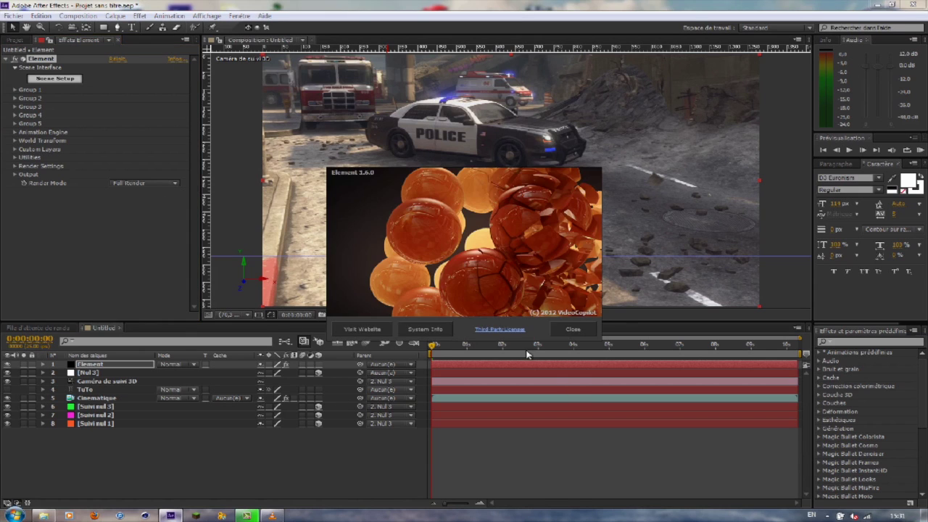
{"action": "left_click", "coordinate": [573, 330]}
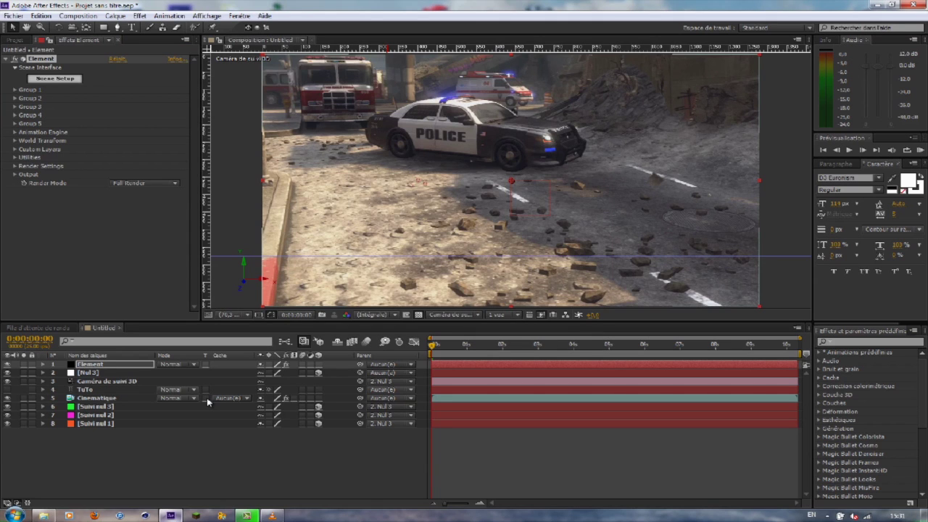
Step: Show the TuTo text layer to check it, and hide it again
{"action": "left_click", "coordinate": [79, 391]}
{"action": "left_click", "coordinate": [6, 391]}
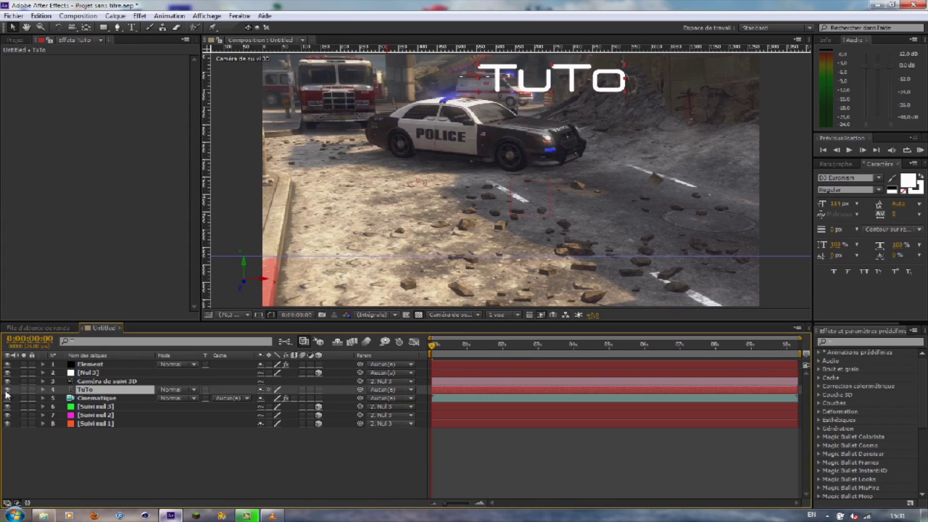
{"action": "left_click", "coordinate": [6, 391]}
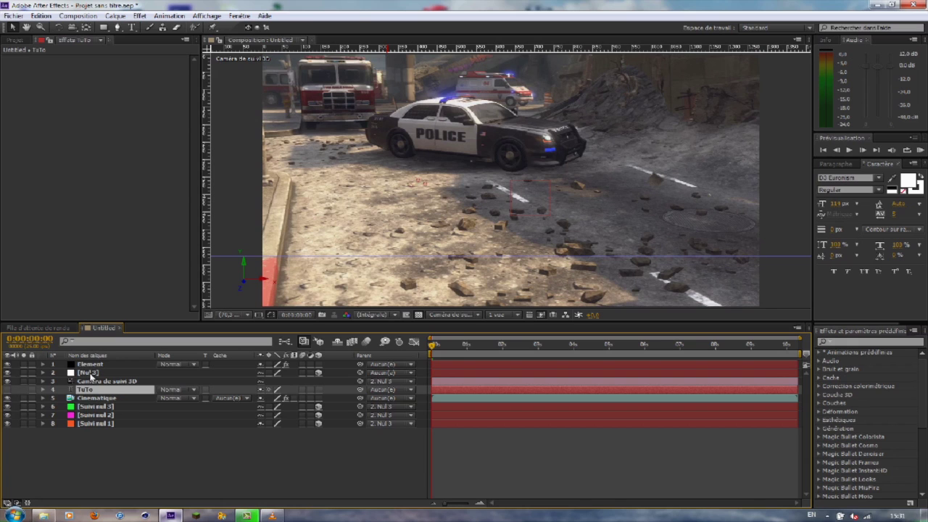
Step: Assign the TuTo layer as Path Layer 1 under Custom Text and Masks in the Element effect
{"action": "left_click", "coordinate": [99, 364]}
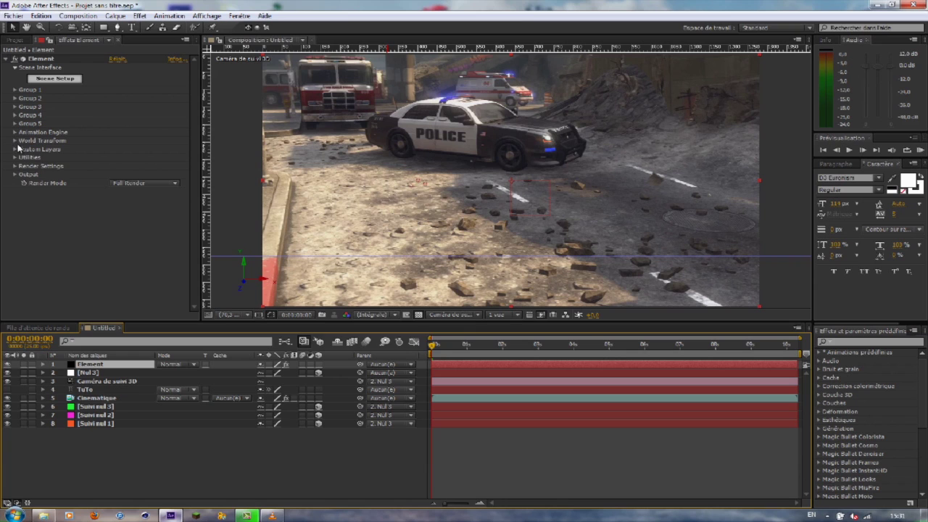
{"action": "left_click", "coordinate": [14, 150]}
{"action": "left_click", "coordinate": [24, 157]}
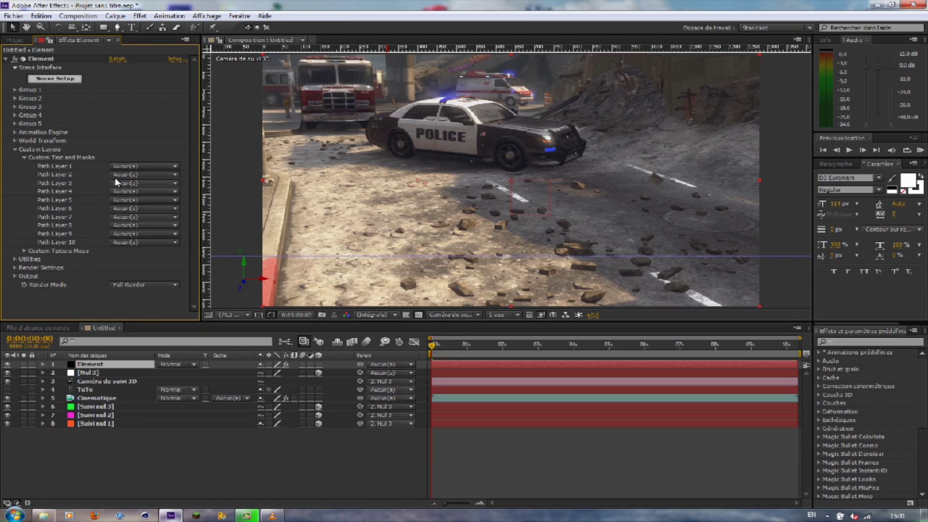
{"action": "left_click", "coordinate": [127, 166]}
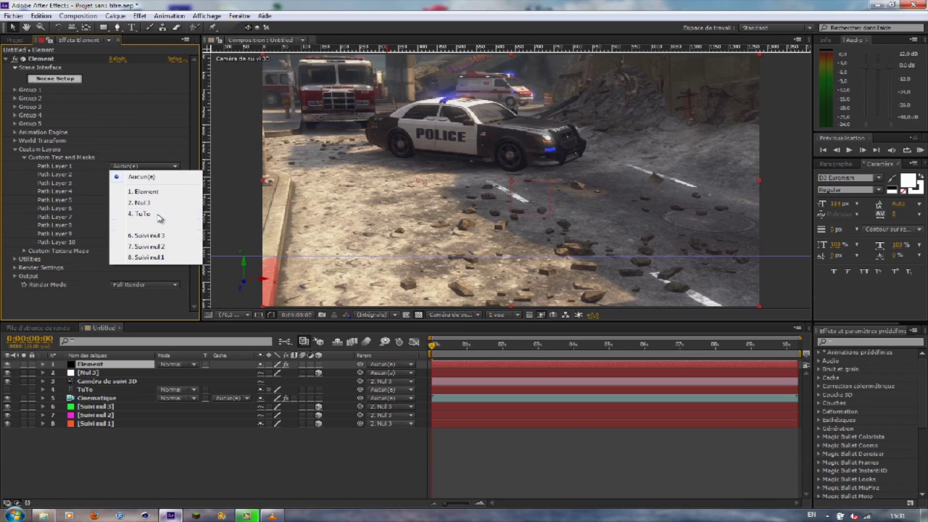
{"action": "left_click", "coordinate": [141, 213]}
Step: Assign the Cinematique layer as Layer 1 of Element's Custom Texture Maps, and fit the composition view to the viewer
{"action": "left_click", "coordinate": [24, 158]}
{"action": "left_click", "coordinate": [24, 166]}
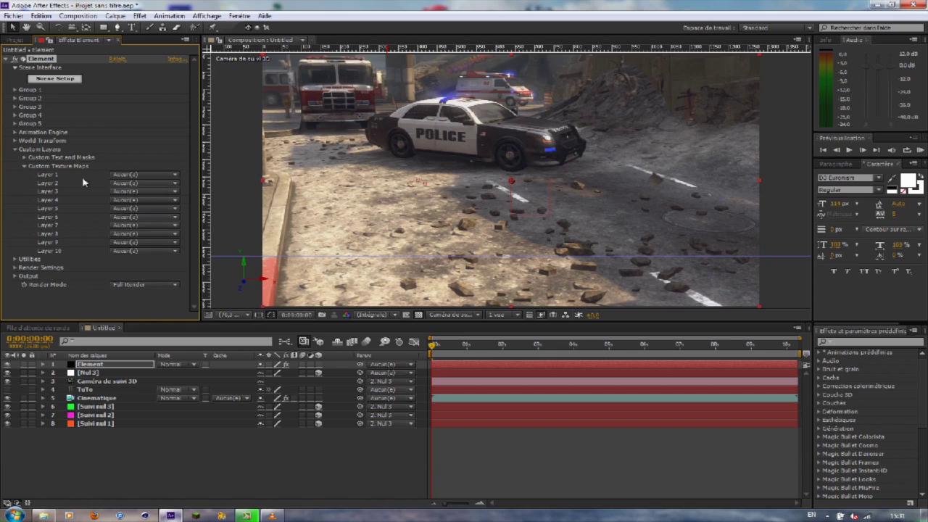
{"action": "left_click", "coordinate": [127, 175]}
{"action": "left_click", "coordinate": [116, 233]}
{"action": "key", "text": "comma"}
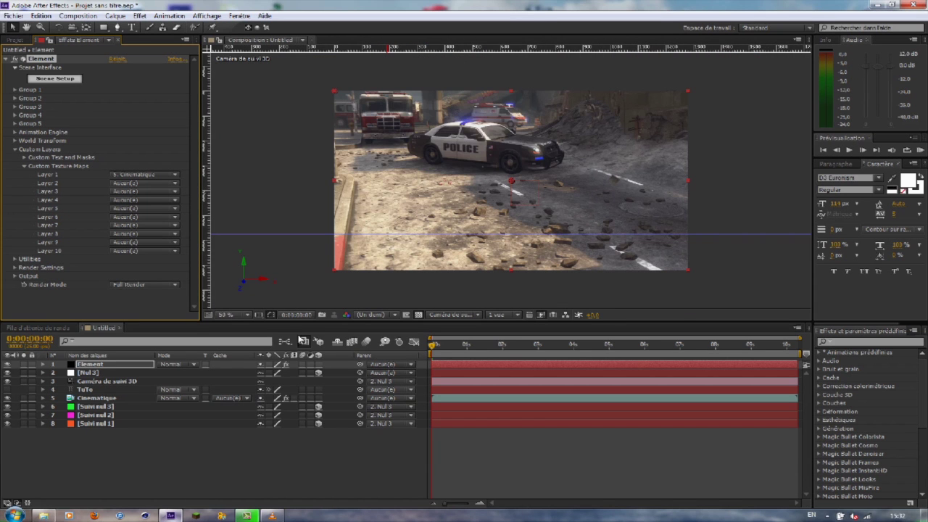
{"action": "left_click", "coordinate": [226, 315]}
{"action": "left_click", "coordinate": [245, 337]}
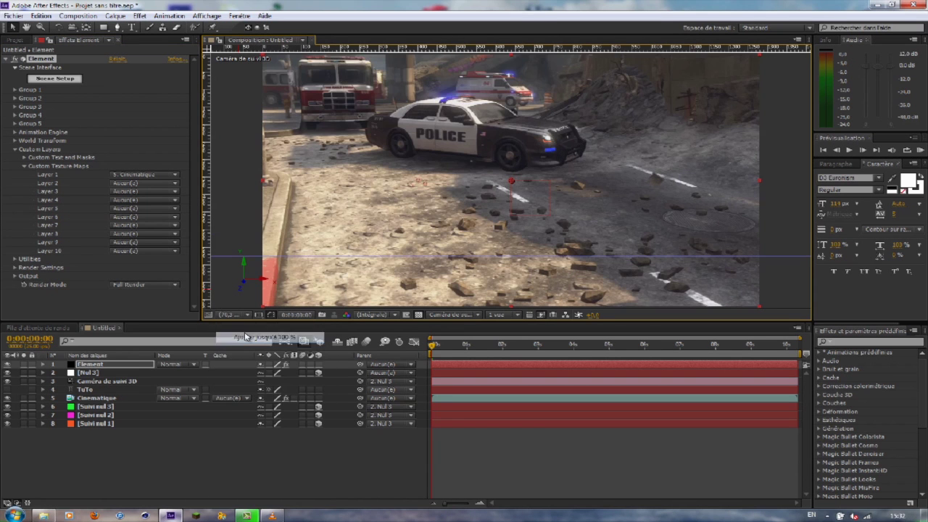
Step: Create a 3D extrusion of the TuTo text in Element's Scene Setup and select the extrusion model
{"action": "left_click", "coordinate": [55, 77]}
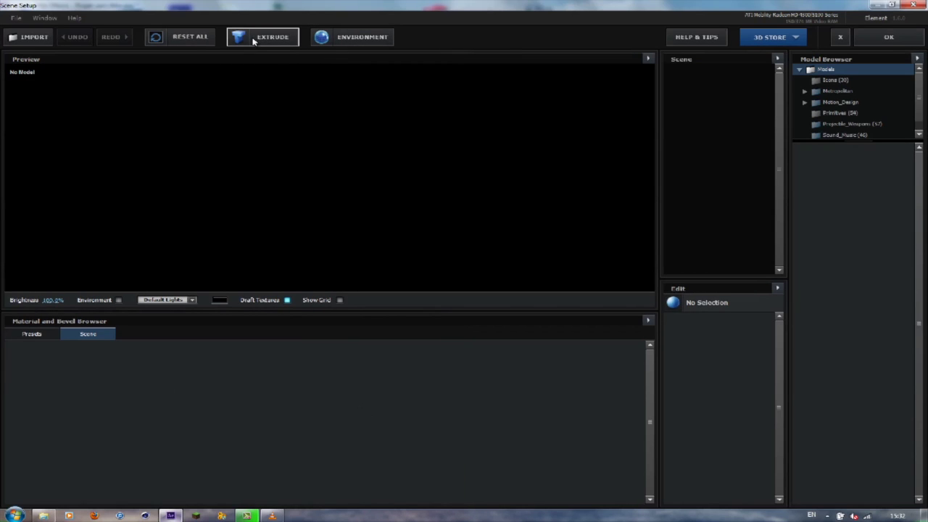
{"action": "left_click", "coordinate": [254, 38]}
{"action": "left_click", "coordinate": [715, 121]}
{"action": "left_click", "coordinate": [707, 78]}
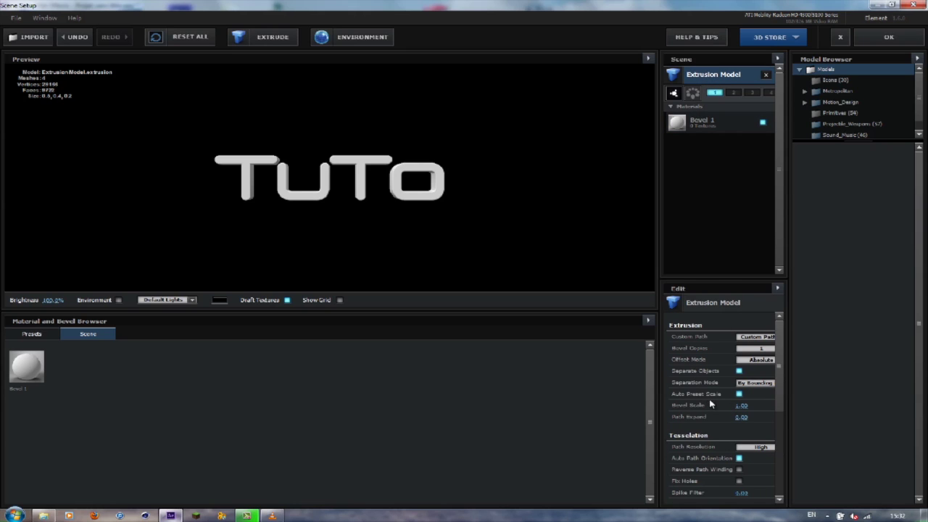
Step: Turn off Auto Preset Scale for the extrusion model and set its Bevel Copies to 2
{"action": "left_click", "coordinate": [739, 394]}
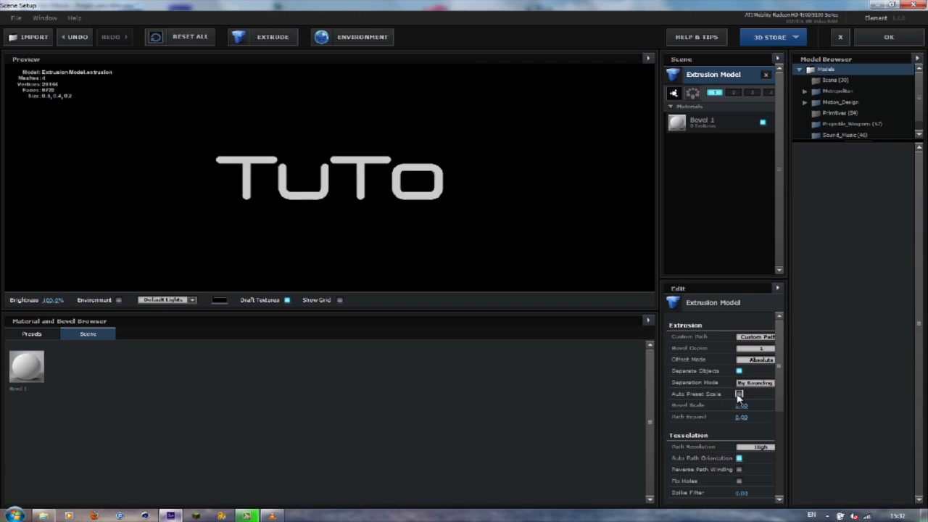
{"action": "left_click_drag", "start_coordinate": [305, 190], "coordinate": [319, 196]}
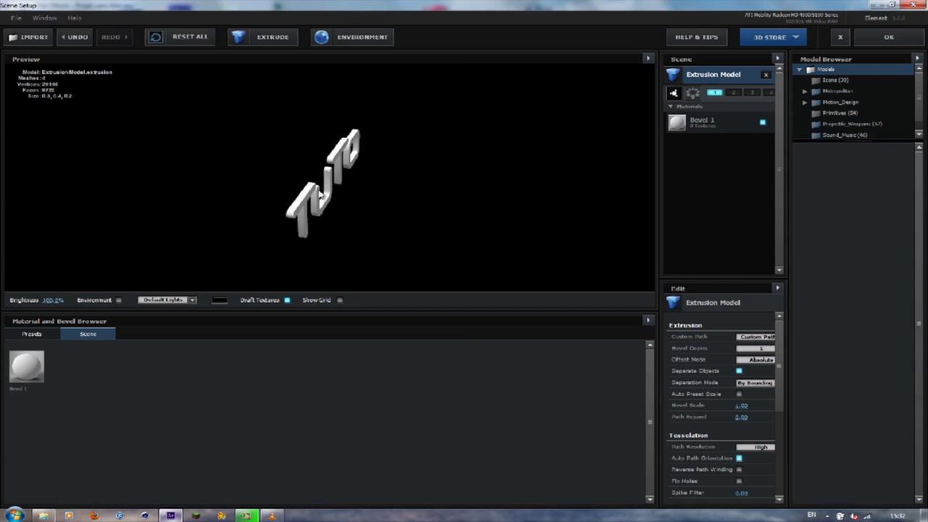
{"action": "scroll", "coordinate": [321, 195], "scroll_direction": "up", "scroll_amount": 2}
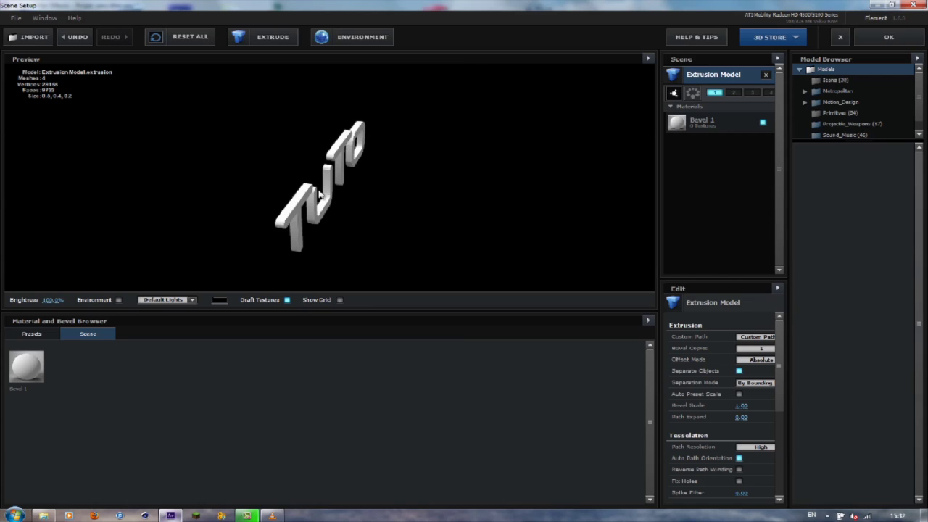
{"action": "scroll", "coordinate": [320, 195], "scroll_direction": "up", "scroll_amount": 5}
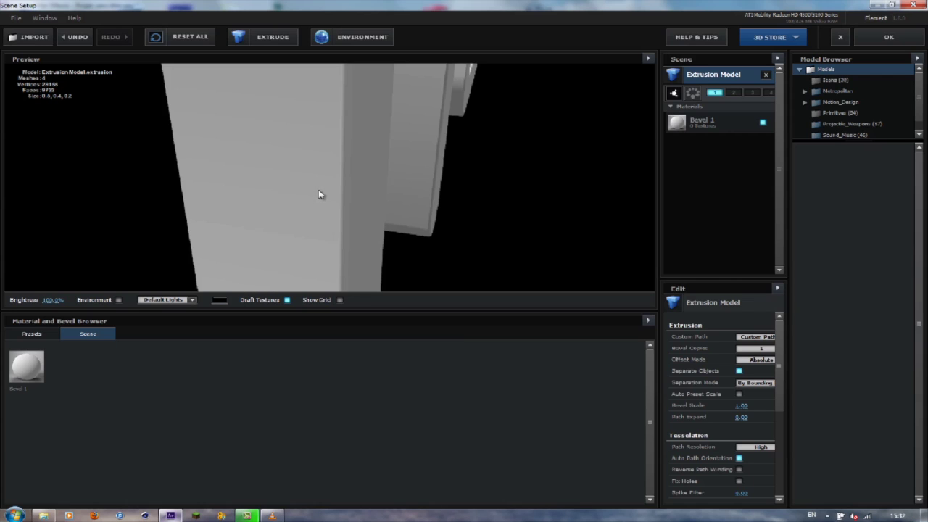
{"action": "scroll", "coordinate": [321, 194], "scroll_direction": "down", "scroll_amount": 10}
{"action": "scroll", "coordinate": [320, 195], "scroll_direction": "up", "scroll_amount": 4}
{"action": "left_click_drag", "start_coordinate": [301, 190], "coordinate": [249, 182]}
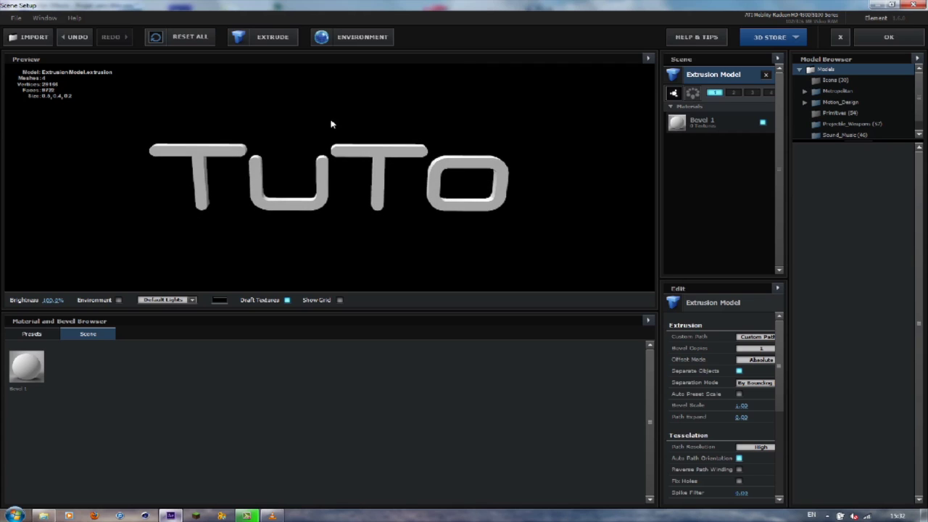
{"action": "left_click", "coordinate": [764, 351]}
{"action": "left_click", "coordinate": [756, 367]}
{"action": "left_click_drag", "start_coordinate": [365, 222], "coordinate": [396, 207]}
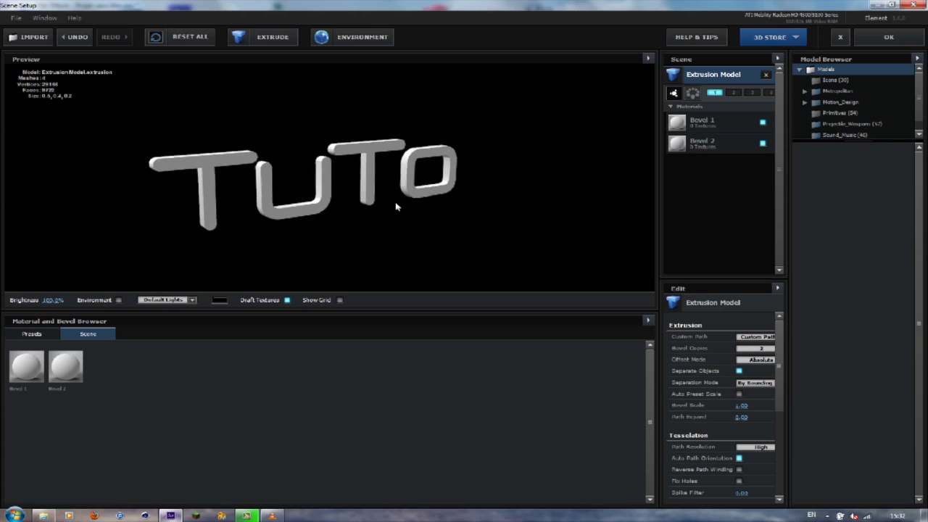
Step: Add the Glass_Tint preset and the copper_grunge metal shader to the scene's materials
{"action": "left_click", "coordinate": [33, 334]}
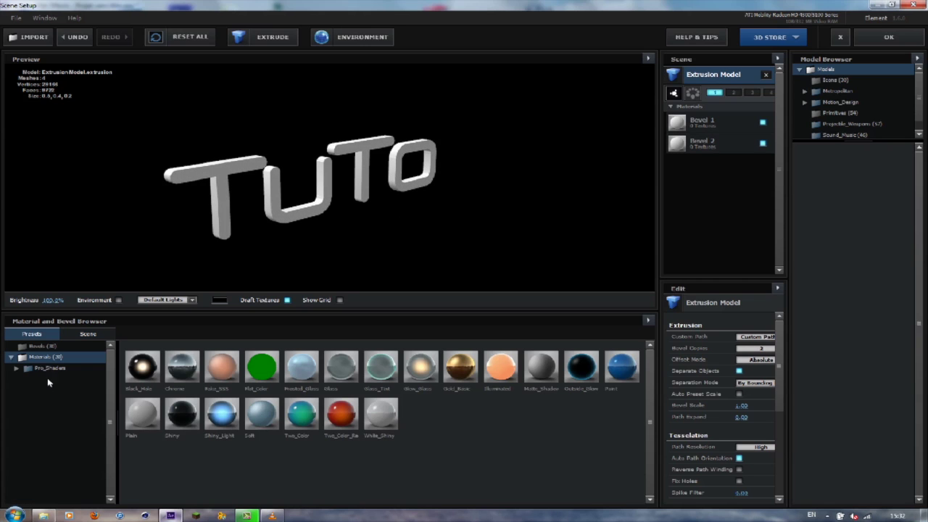
{"action": "right_click", "coordinate": [378, 374]}
{"action": "left_click", "coordinate": [400, 391]}
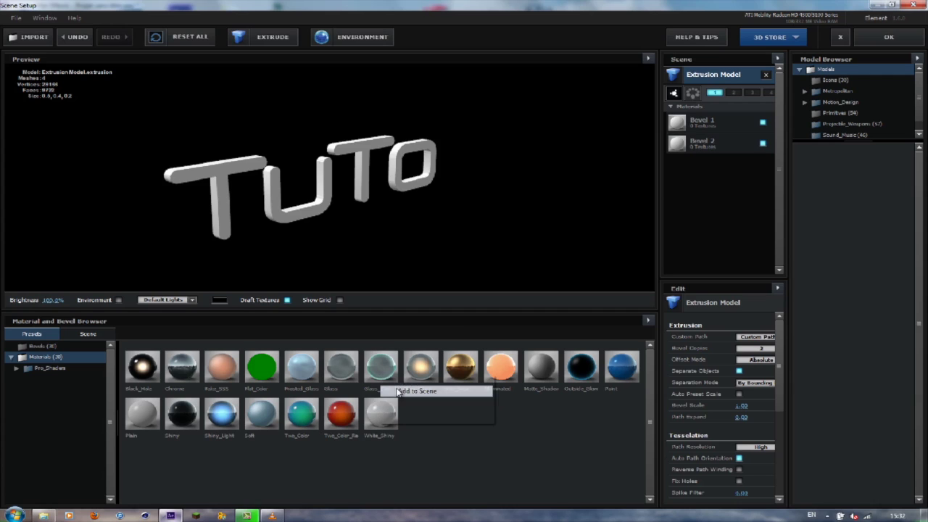
{"action": "left_click", "coordinate": [16, 369]}
{"action": "left_click", "coordinate": [58, 411]}
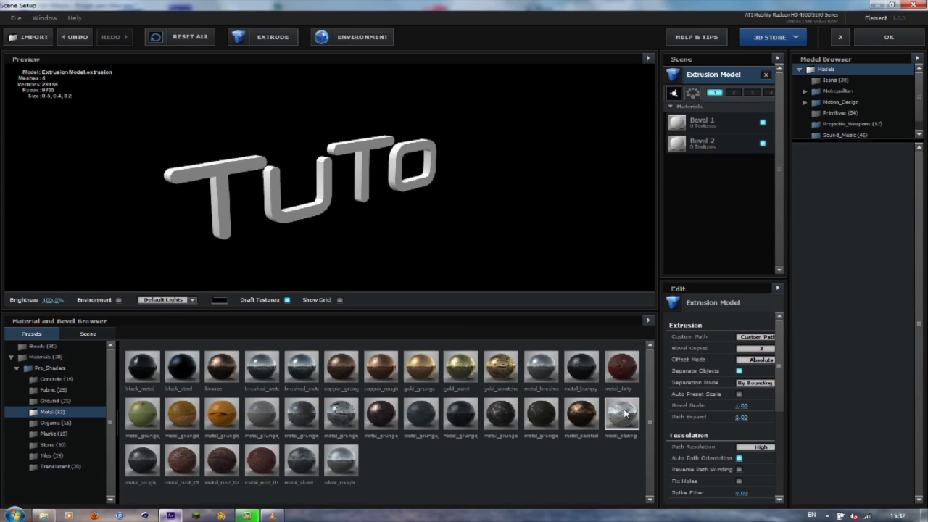
{"action": "right_click", "coordinate": [366, 377]}
{"action": "left_click", "coordinate": [406, 391]}
{"action": "left_click", "coordinate": [109, 333]}
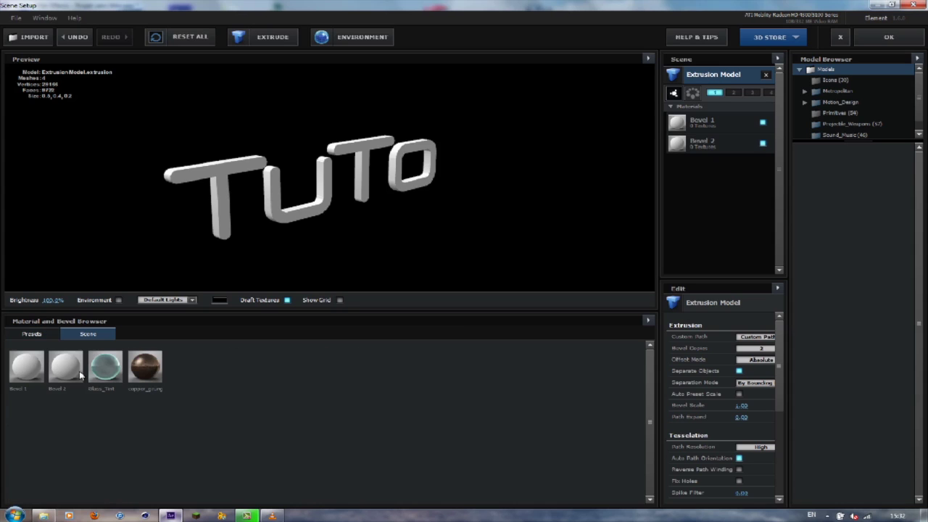
Step: Set Bevel 2's Extrude to about 2.04 and its Expand Edges to about -1.20
{"action": "left_click", "coordinate": [725, 141]}
{"action": "left_click", "coordinate": [716, 128]}
{"action": "left_click", "coordinate": [715, 140]}
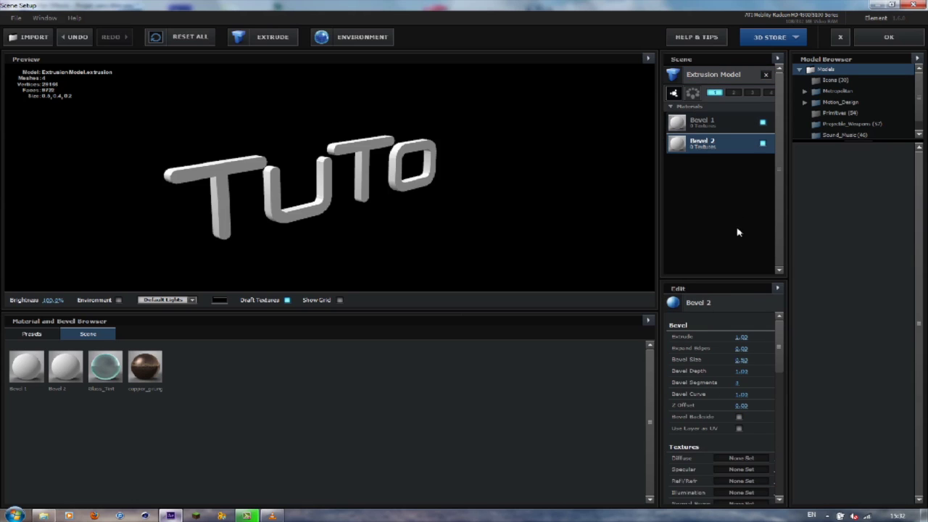
{"action": "left_click_drag", "start_coordinate": [797, 334], "coordinate": [830, 335]}
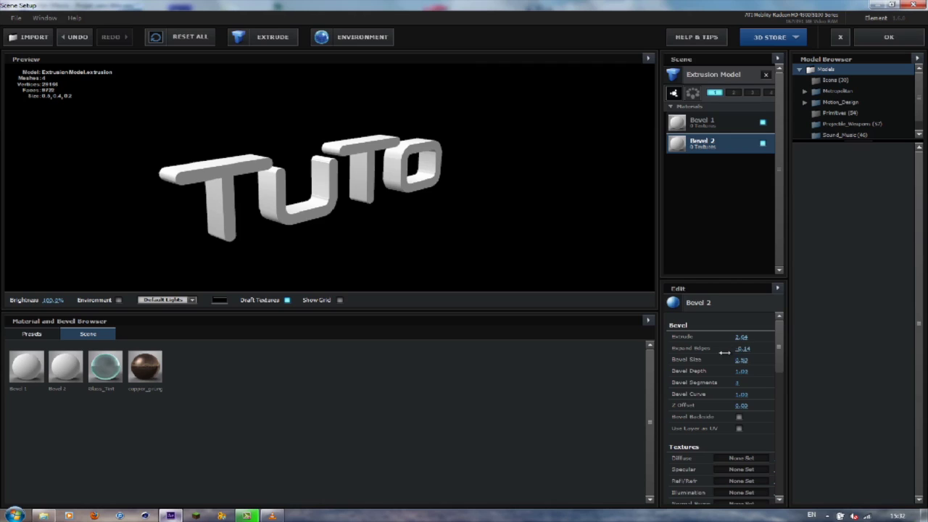
{"action": "left_click_drag", "start_coordinate": [710, 355], "coordinate": [708, 354]}
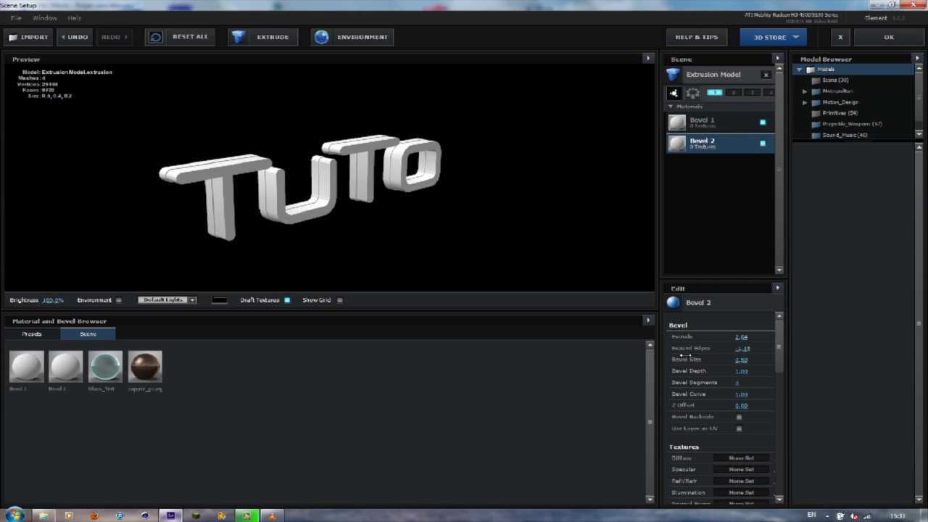
{"action": "left_click_drag", "start_coordinate": [230, 188], "coordinate": [322, 199]}
{"action": "scroll", "coordinate": [282, 197], "scroll_direction": "up", "scroll_amount": 5}
{"action": "scroll", "coordinate": [282, 198], "scroll_direction": "down", "scroll_amount": 4}
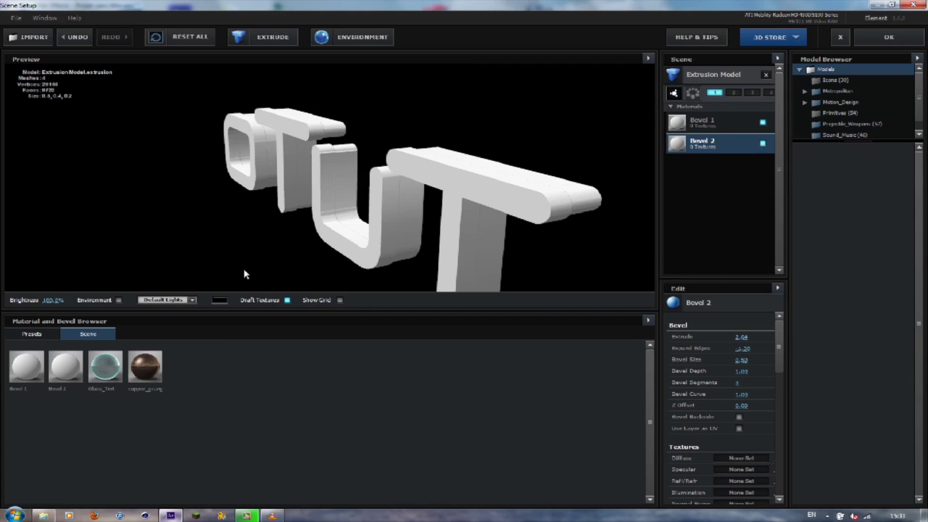
Step: Apply the copper_grunge material to Bevel 1 and adjust its Z Offset slightly so it covers the letters' front faces
{"action": "left_click_drag", "start_coordinate": [152, 366], "coordinate": [714, 127]}
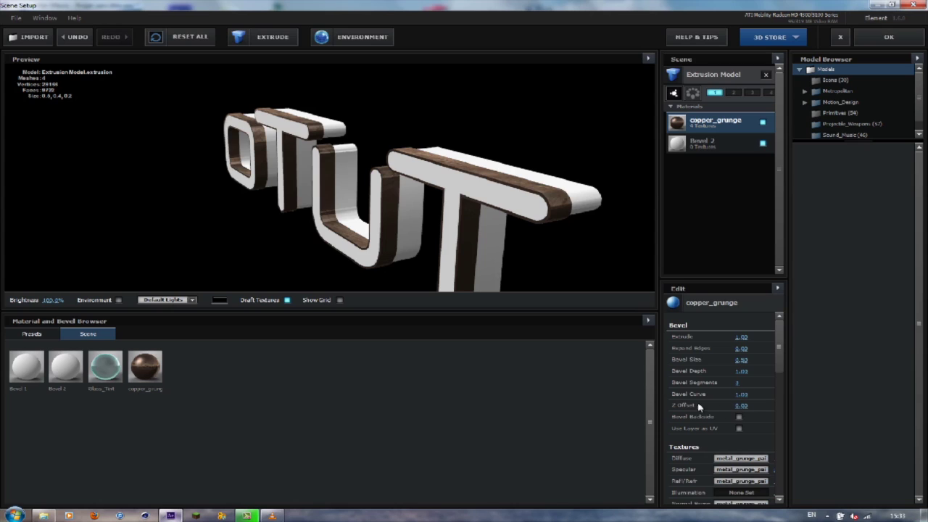
{"action": "left_click", "coordinate": [737, 404]}
{"action": "type", "text": "1"}
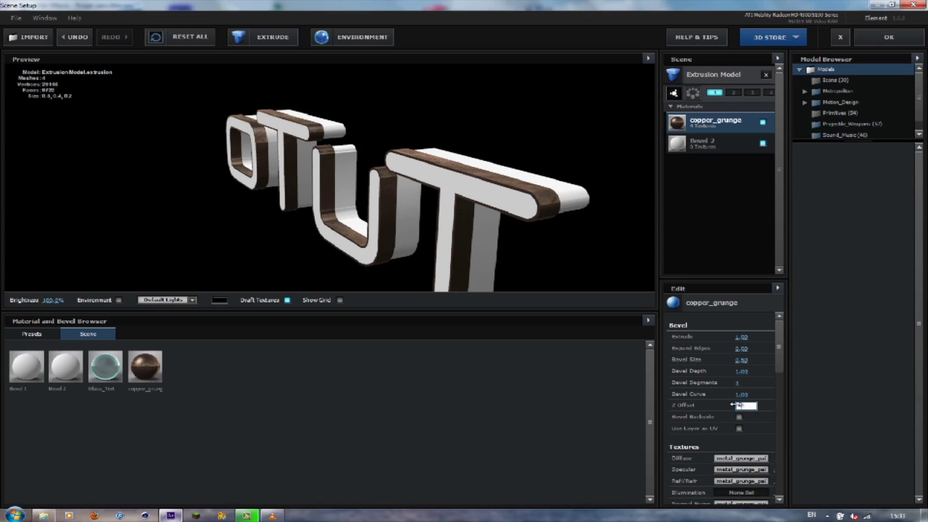
{"action": "key", "text": "Return"}
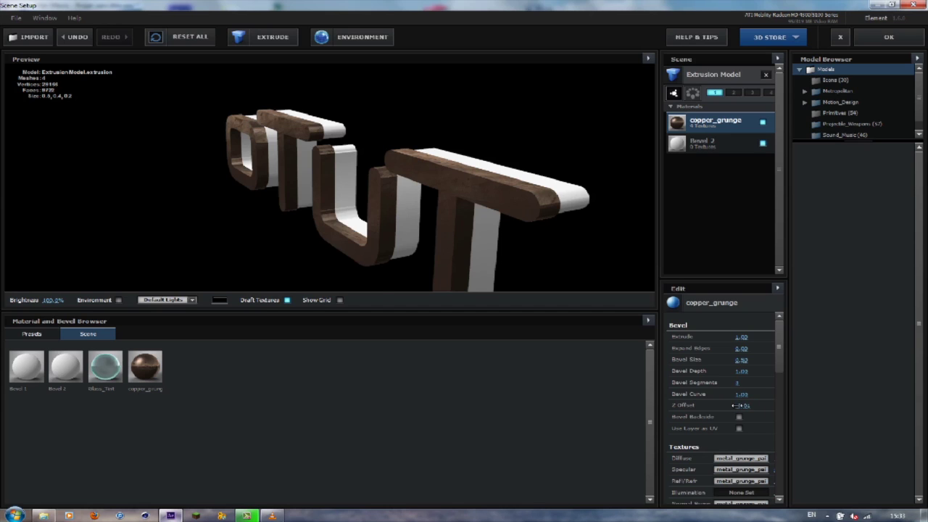
Step: Apply the Glass_Tint material to Bevel 2, the second bevel of the extruded text
{"action": "left_click_drag", "start_coordinate": [511, 192], "coordinate": [254, 203]}
{"action": "left_click_drag", "start_coordinate": [105, 366], "coordinate": [733, 142]}
{"action": "left_click_drag", "start_coordinate": [421, 218], "coordinate": [429, 237]}
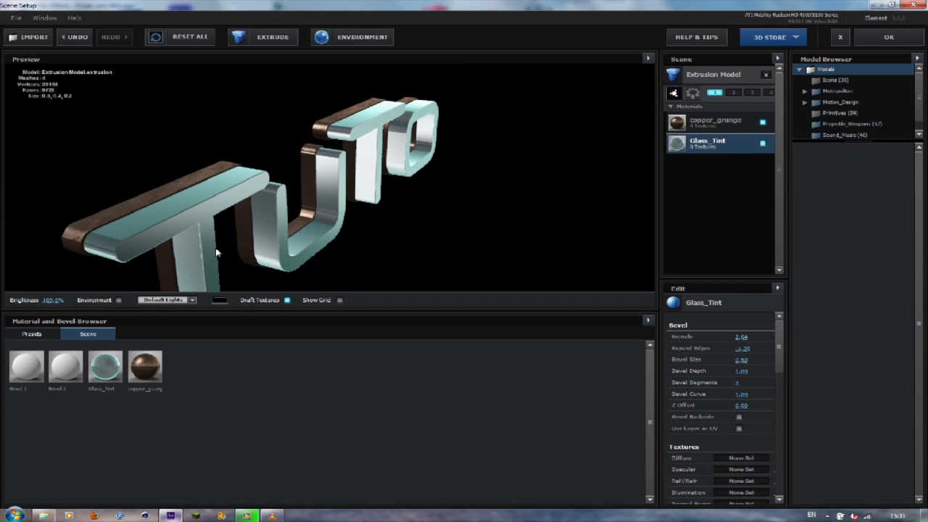
Step: Use Custom Layer 1 as the scene's reflection environment, inspect the reflections on the letters, and accept the scene setup
{"action": "left_click", "coordinate": [345, 48]}
{"action": "left_click_drag", "start_coordinate": [542, 177], "coordinate": [734, 155]}
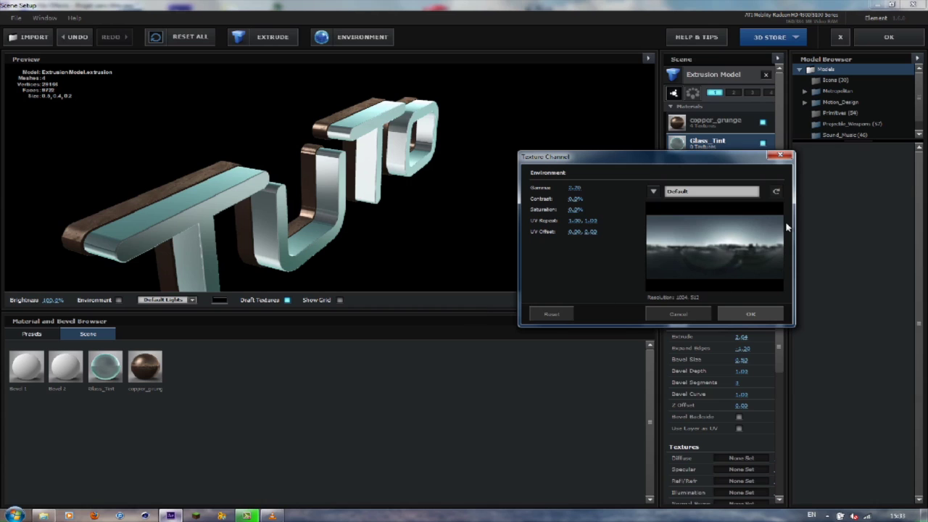
{"action": "left_click", "coordinate": [653, 191]}
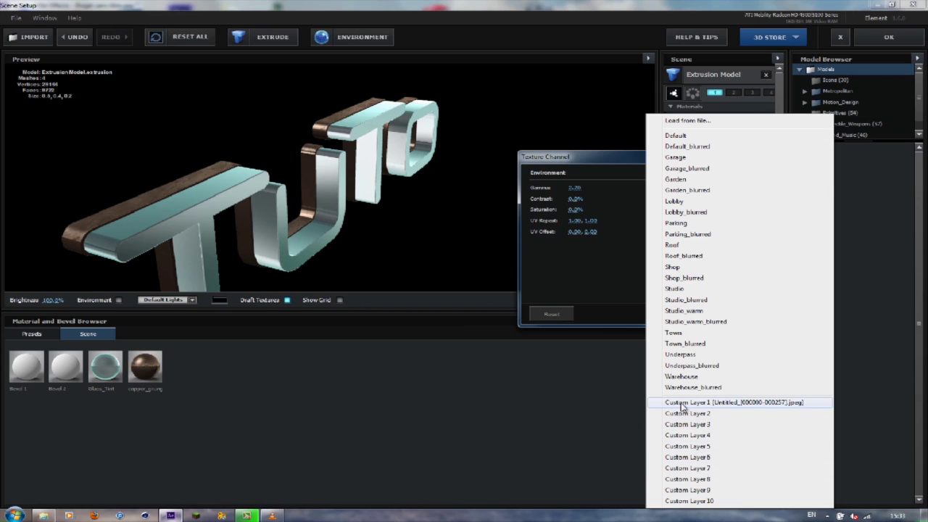
{"action": "left_click", "coordinate": [759, 403]}
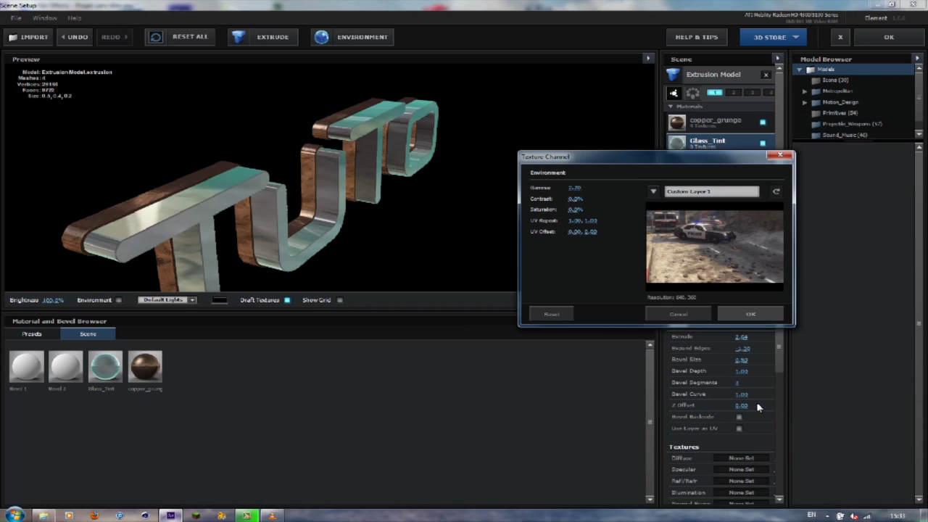
{"action": "left_click", "coordinate": [768, 313]}
{"action": "left_click_drag", "start_coordinate": [316, 210], "coordinate": [254, 224]}
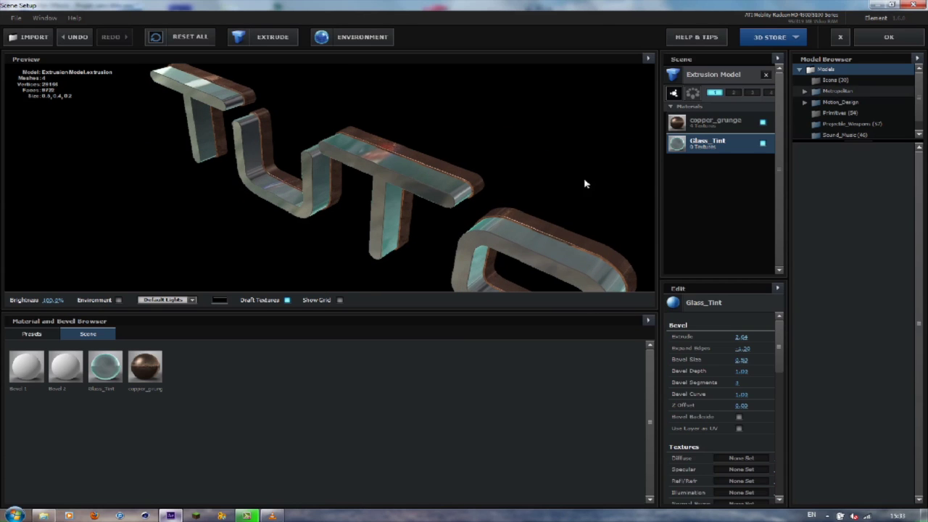
{"action": "left_click", "coordinate": [880, 42]}
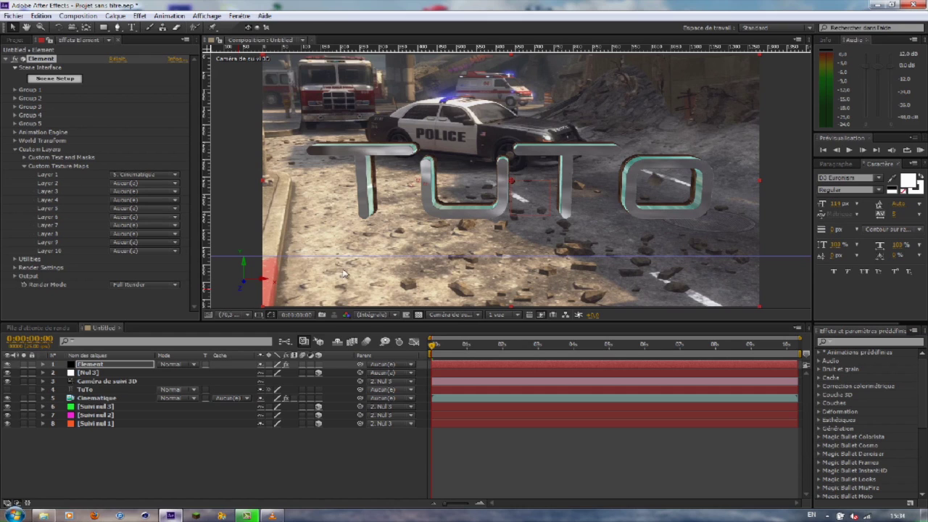
Step: Push the text back in depth by setting Group 1's Position Z to about 310
{"action": "left_click", "coordinate": [15, 149]}
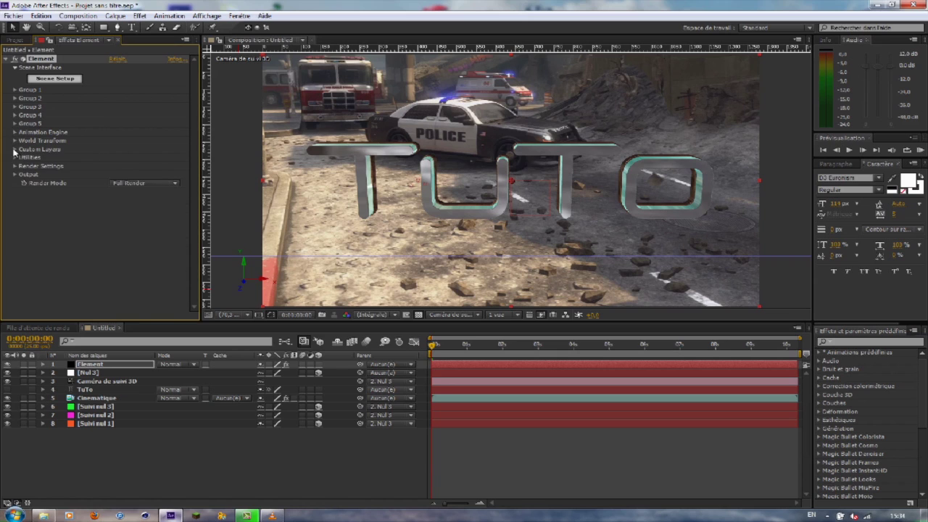
{"action": "left_click", "coordinate": [14, 90]}
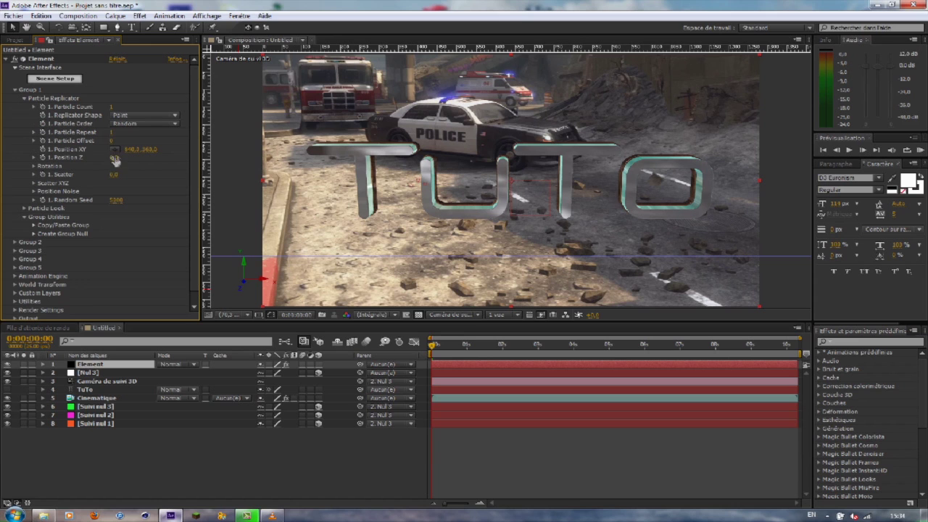
{"action": "mouse_move", "coordinate": [110, 158]}
{"action": "left_mouse_down"}
{"action": "mouse_move", "coordinate": [94, 157]}
{"action": "mouse_move", "coordinate": [128, 156]}
{"action": "left_mouse_up"}
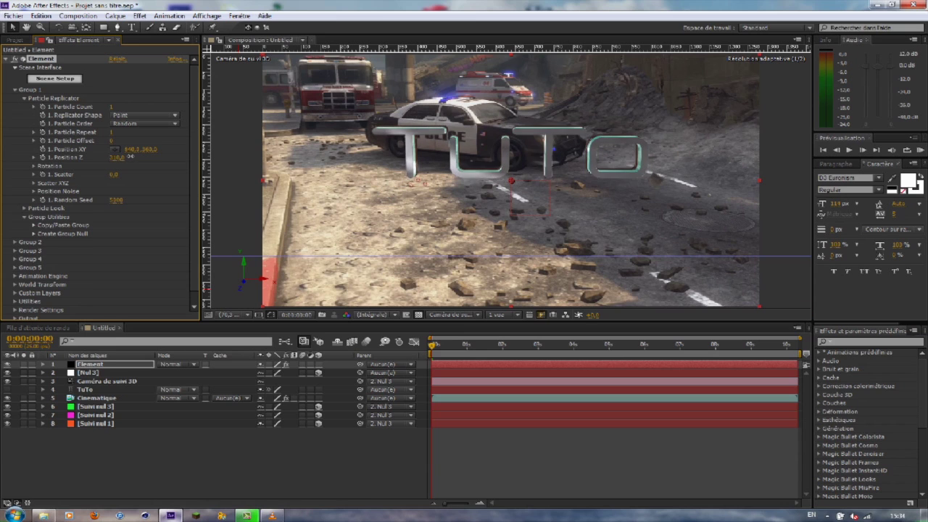
Step: Using the front view, lower Group 1's Position Y to about 524 so the letters rest on the ground line, and return to the tracked camera view
{"action": "left_click", "coordinate": [456, 315]}
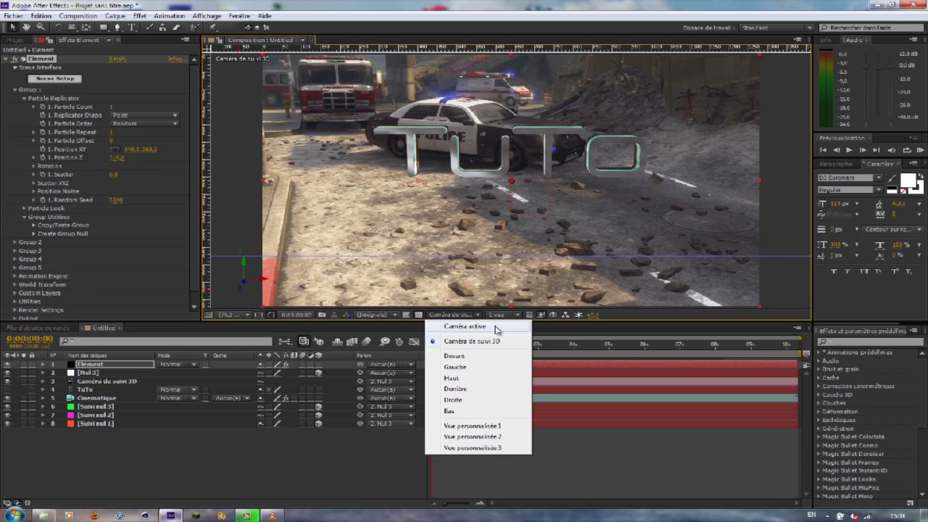
{"action": "left_click", "coordinate": [468, 357]}
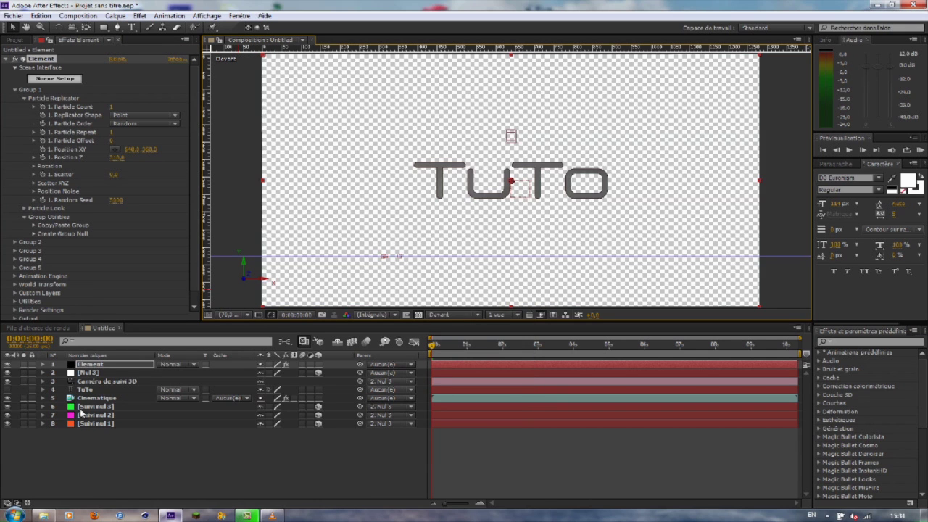
{"action": "left_click", "coordinate": [96, 398]}
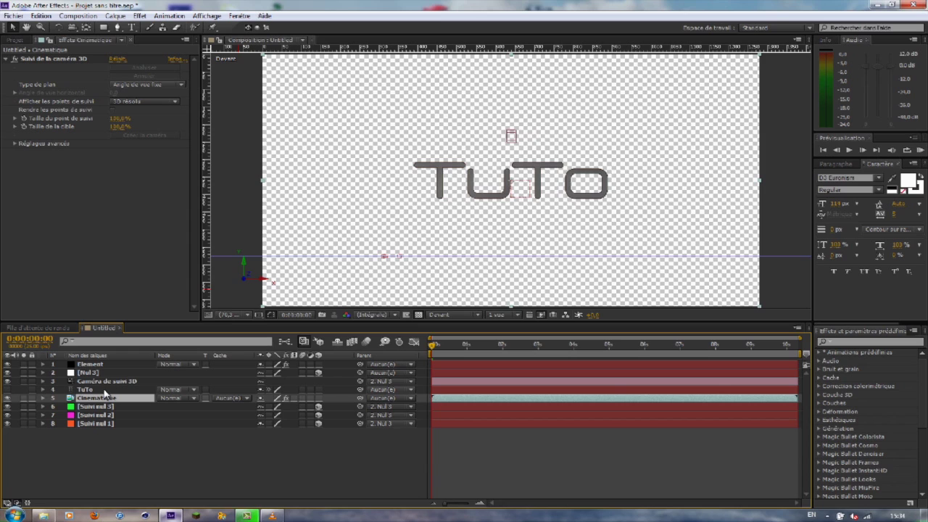
{"action": "left_click", "coordinate": [91, 364]}
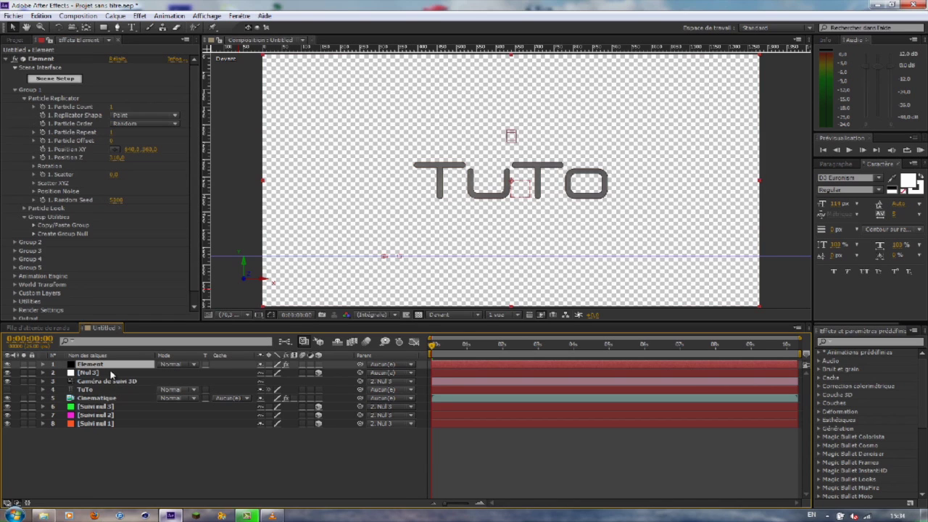
{"action": "left_click_drag", "start_coordinate": [149, 150], "coordinate": [224, 158]}
{"action": "left_click", "coordinate": [150, 148]}
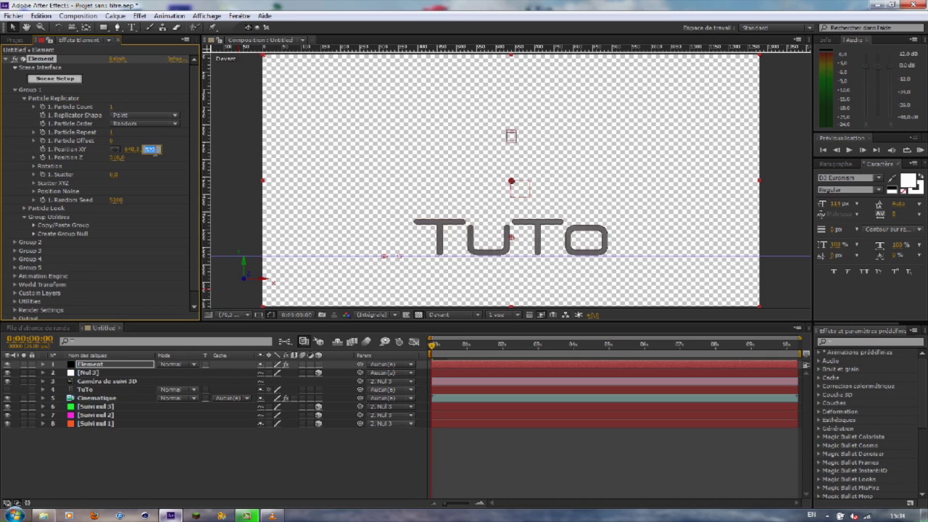
{"action": "key", "text": "Return"}
{"action": "left_click", "coordinate": [448, 316]}
{"action": "left_click", "coordinate": [470, 340]}
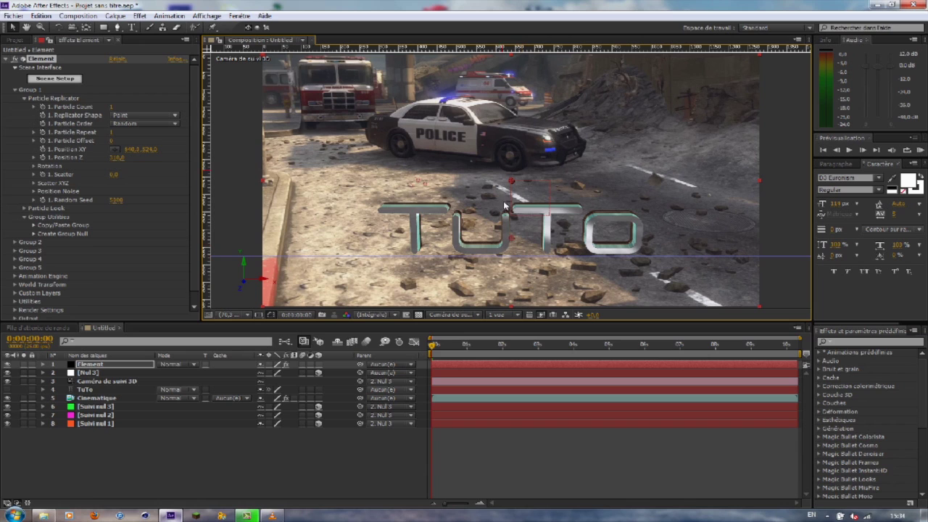
Step: Set Group 1's Position Z to about 1370 and hide the Nul 3 layer
{"action": "left_click_drag", "start_coordinate": [134, 156], "coordinate": [153, 153]}
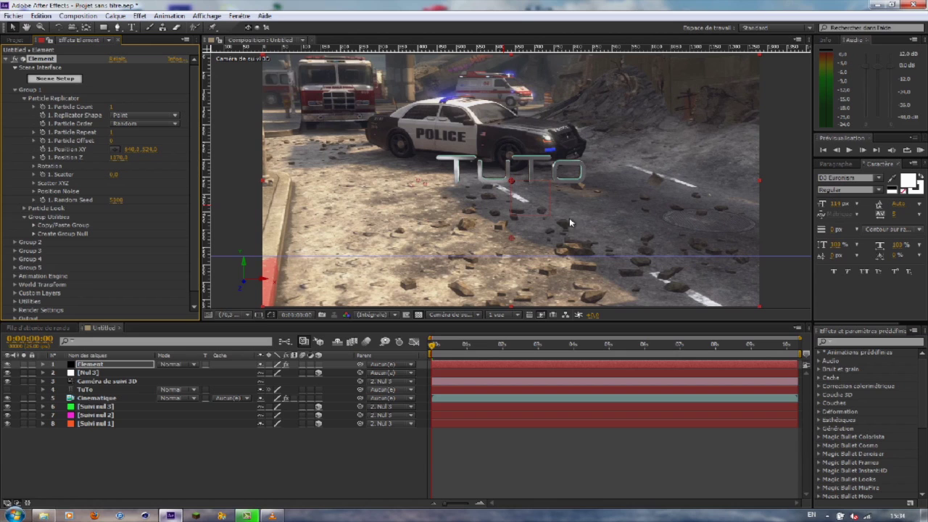
{"action": "left_click", "coordinate": [82, 373]}
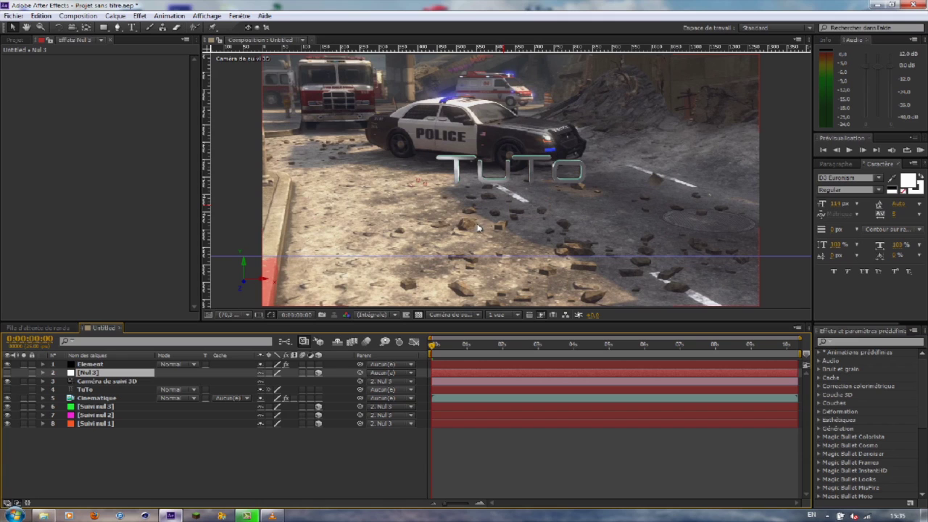
{"action": "left_click", "coordinate": [528, 221]}
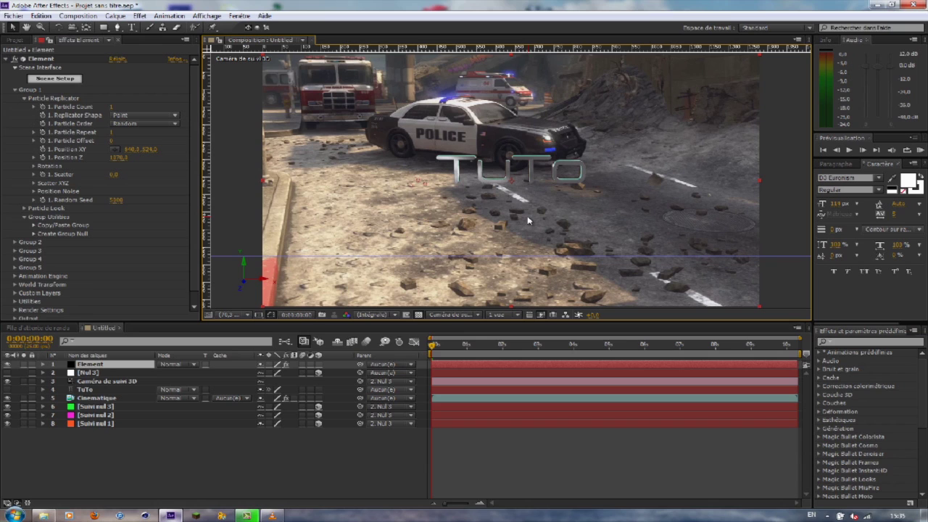
Step: Set the preview resolution to half and scrub through the first two seconds to check the text's tracking
{"action": "left_click_drag", "start_coordinate": [447, 348], "coordinate": [493, 348]}
{"action": "left_click", "coordinate": [382, 314]}
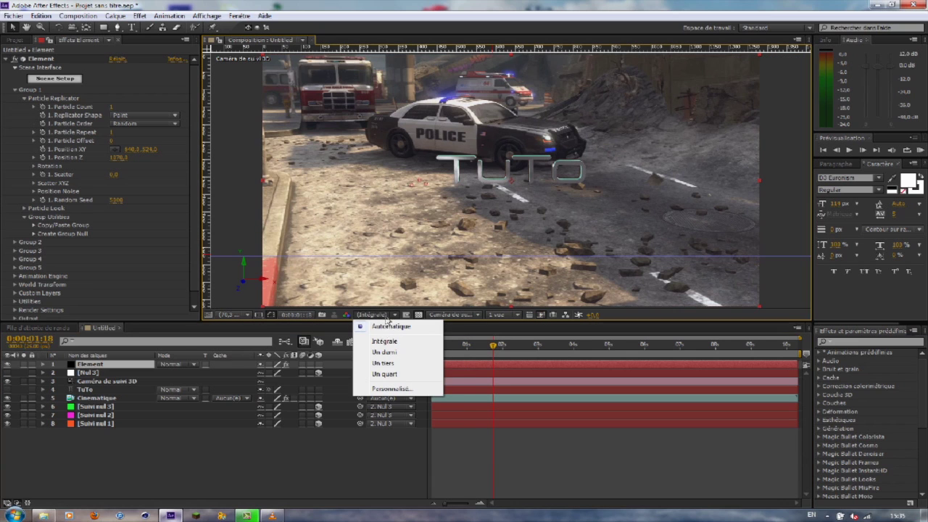
{"action": "left_click", "coordinate": [384, 351]}
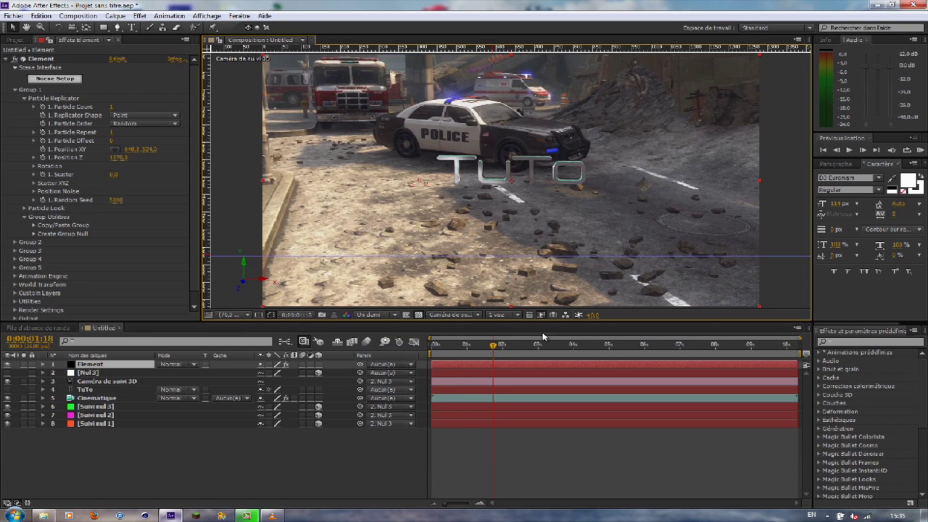
{"action": "left_click_drag", "start_coordinate": [495, 349], "coordinate": [443, 348]}
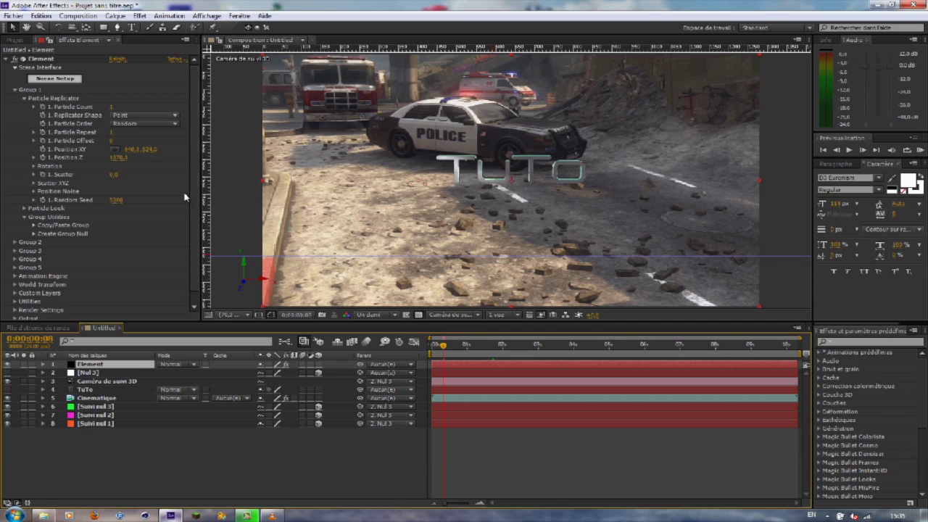
Step: Add the plane primitive to the Element scene, assign it to group 2, and accept the scene setup
{"action": "left_click", "coordinate": [68, 80]}
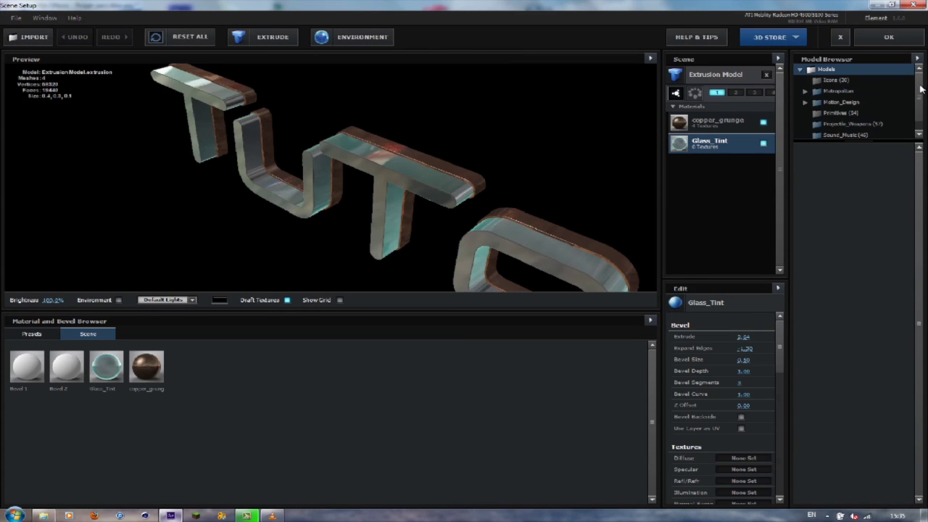
{"action": "scroll", "coordinate": [921, 88], "scroll_direction": "down", "scroll_amount": 1}
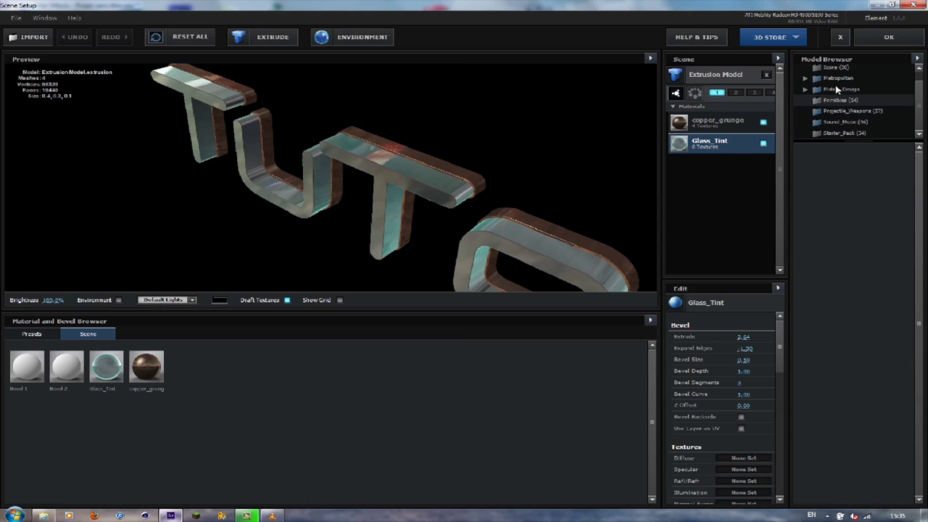
{"action": "left_click", "coordinate": [845, 101]}
{"action": "scroll", "coordinate": [919, 225], "scroll_direction": "down", "scroll_amount": 1}
{"action": "left_click_drag", "start_coordinate": [919, 224], "coordinate": [913, 320]}
{"action": "left_click", "coordinate": [853, 317]}
{"action": "left_click_drag", "start_coordinate": [368, 167], "coordinate": [336, 191]}
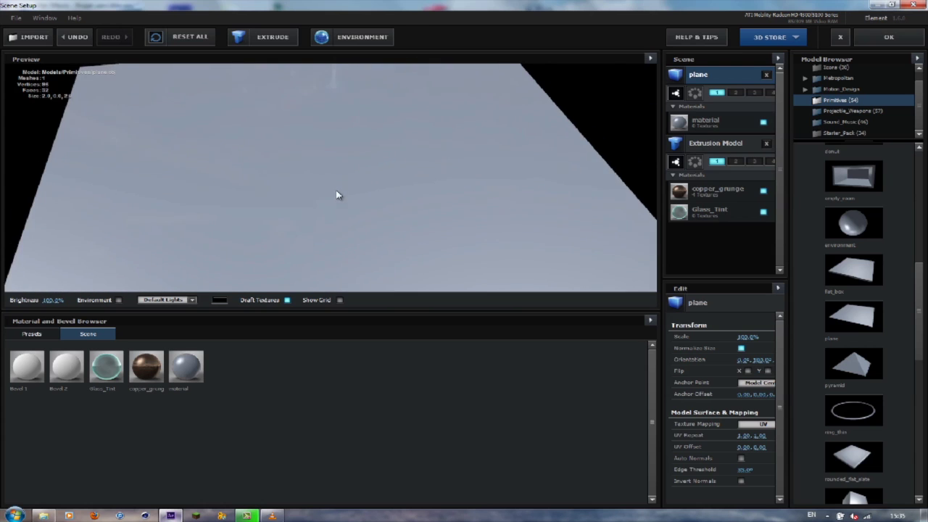
{"action": "left_click", "coordinate": [735, 93]}
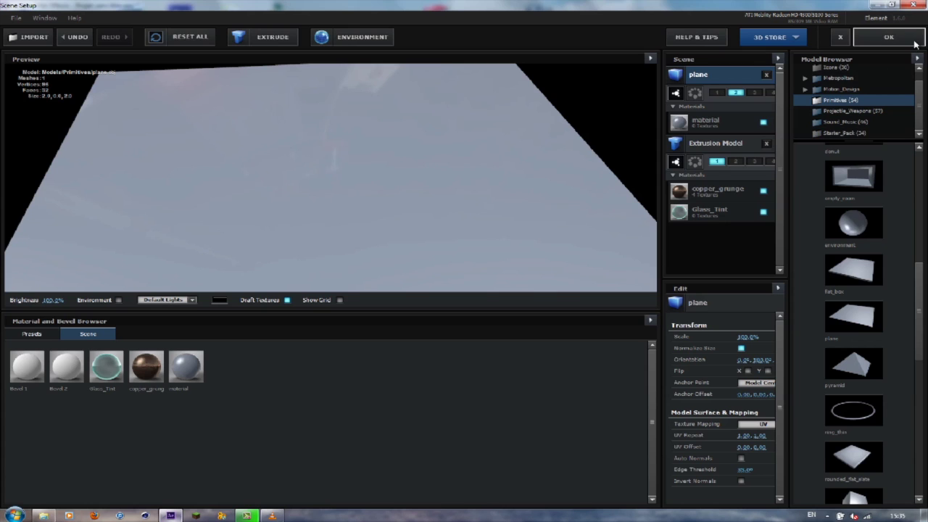
{"action": "left_click", "coordinate": [889, 37]}
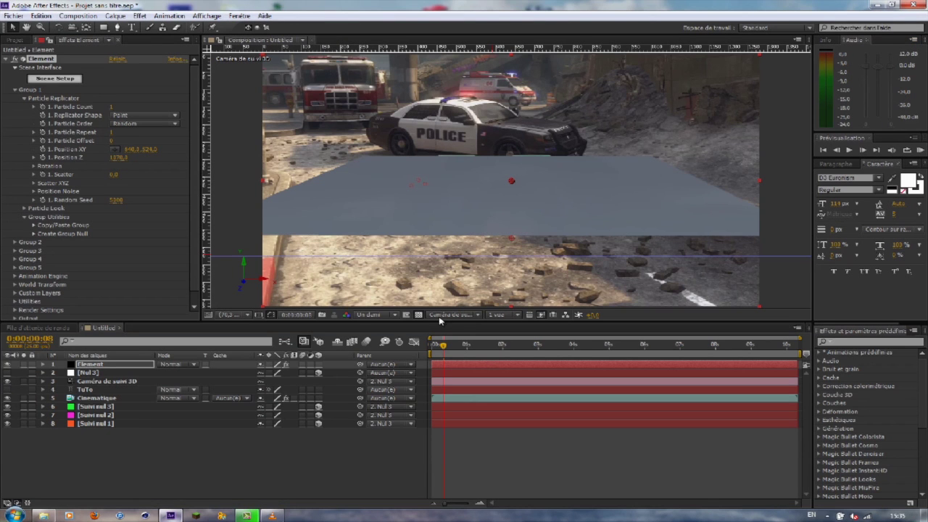
Step: In the front view, lower Group 2's Position Y to about 575 so the plane aligns with the bottom of the letters
{"action": "left_click", "coordinate": [438, 316]}
{"action": "left_click", "coordinate": [448, 354]}
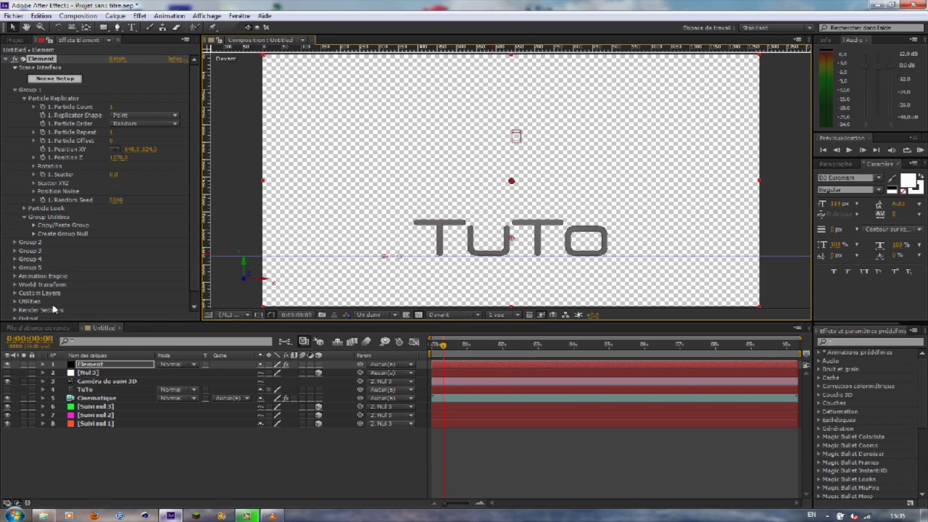
{"action": "left_click", "coordinate": [14, 90]}
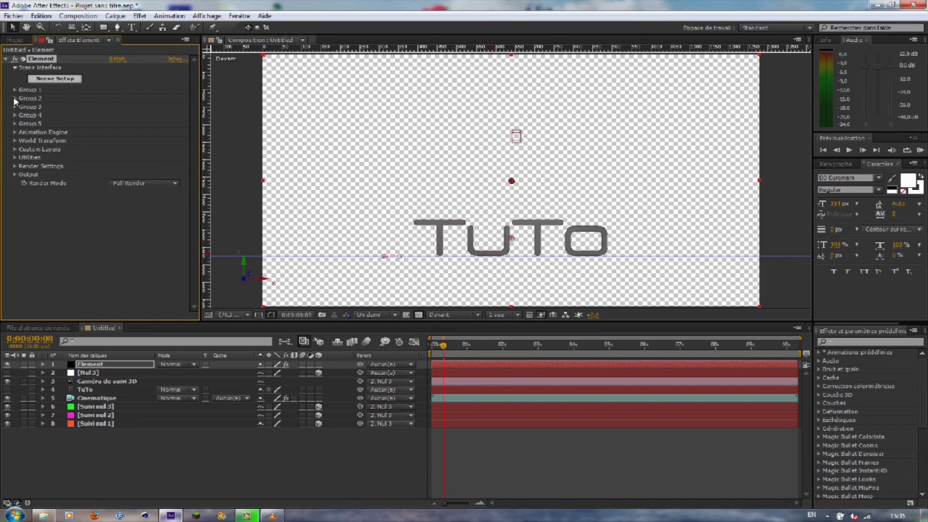
{"action": "left_click", "coordinate": [14, 98]}
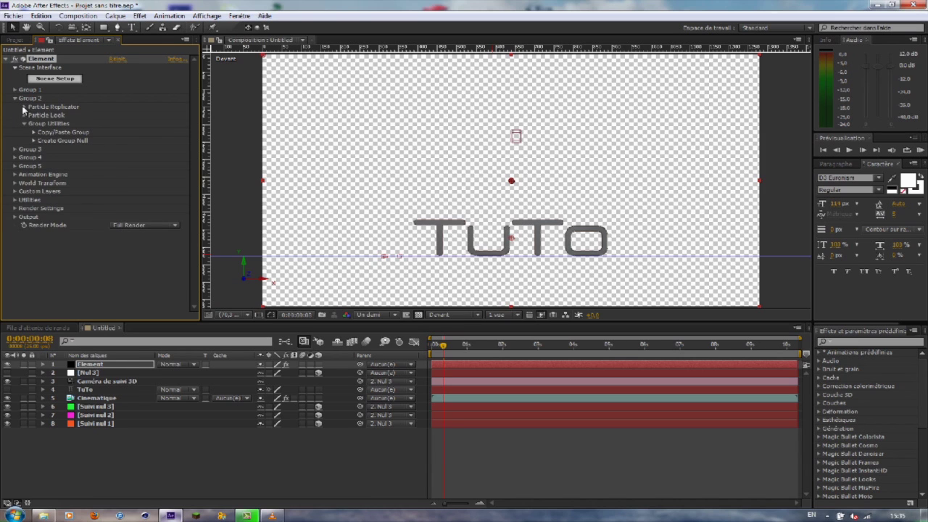
{"action": "left_click", "coordinate": [24, 107]}
{"action": "left_click", "coordinate": [149, 157]}
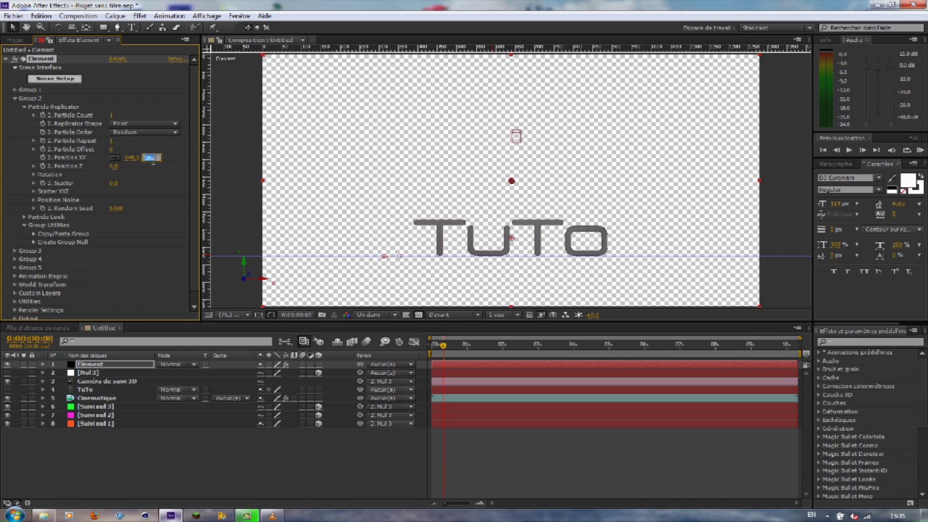
{"action": "left_click", "coordinate": [144, 172]}
{"action": "left_click_drag", "start_coordinate": [149, 157], "coordinate": [253, 171]}
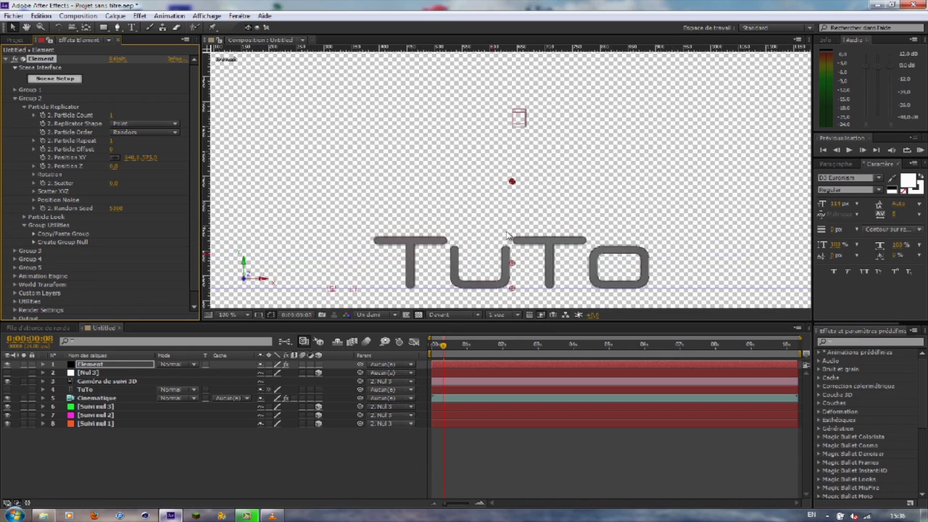
{"action": "key", "text": "period"}
{"action": "key", "text": "period"}
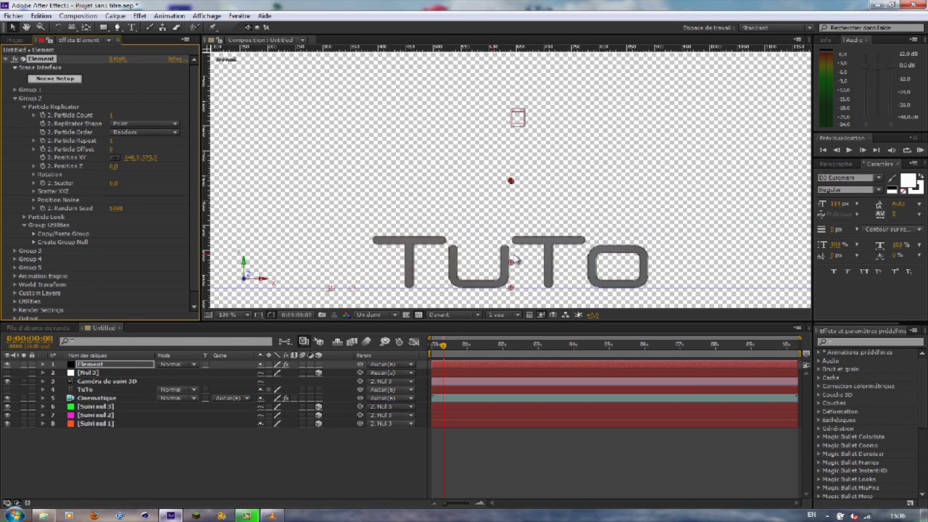
Step: Return to the fitted active camera view and set Group 2's Position Z to about 1340, placing the plane under the text
{"action": "left_click", "coordinate": [452, 316]}
{"action": "left_click", "coordinate": [473, 329]}
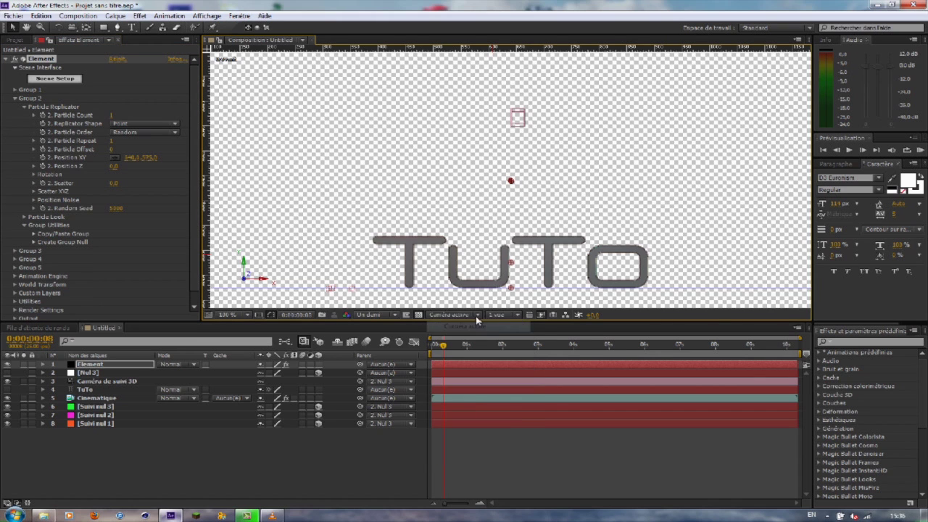
{"action": "left_click", "coordinate": [236, 315]}
{"action": "left_click", "coordinate": [262, 338]}
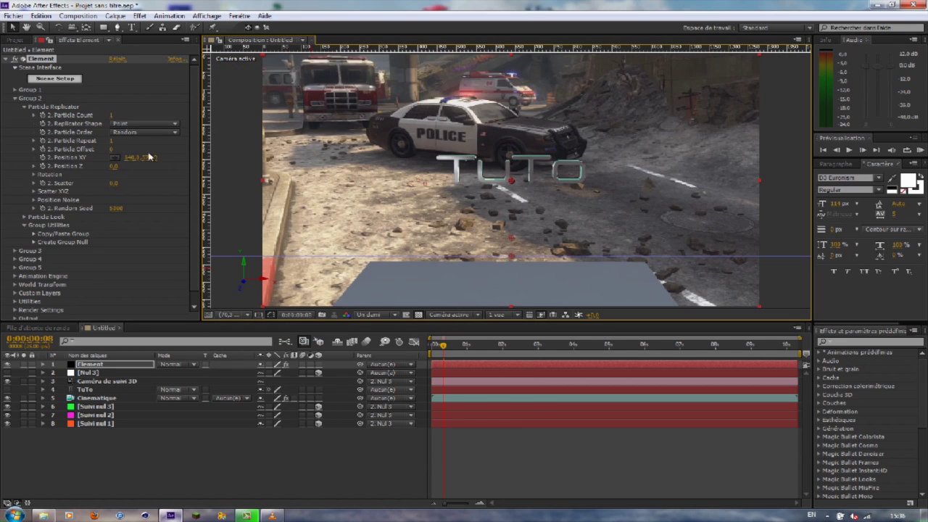
{"action": "left_click_drag", "start_coordinate": [129, 168], "coordinate": [174, 170]}
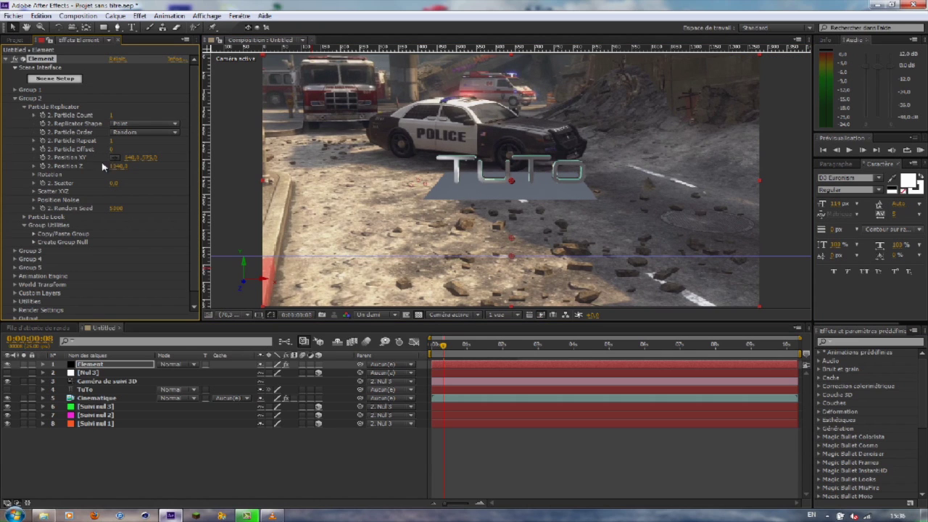
Step: Increase Group 2's Particle Size so the plane extends well beyond the sides of the TuTo text
{"action": "left_click", "coordinate": [24, 107]}
{"action": "left_click", "coordinate": [25, 115]}
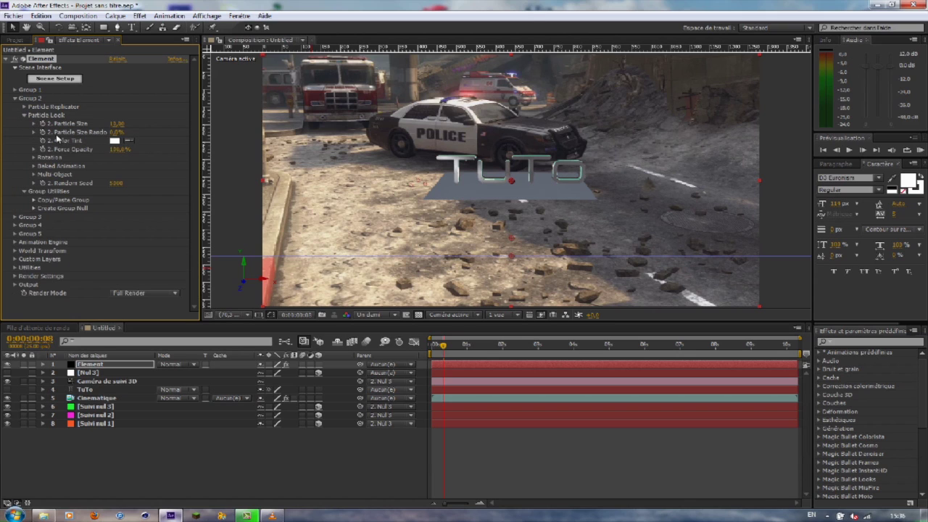
{"action": "left_click_drag", "start_coordinate": [129, 129], "coordinate": [340, 149]}
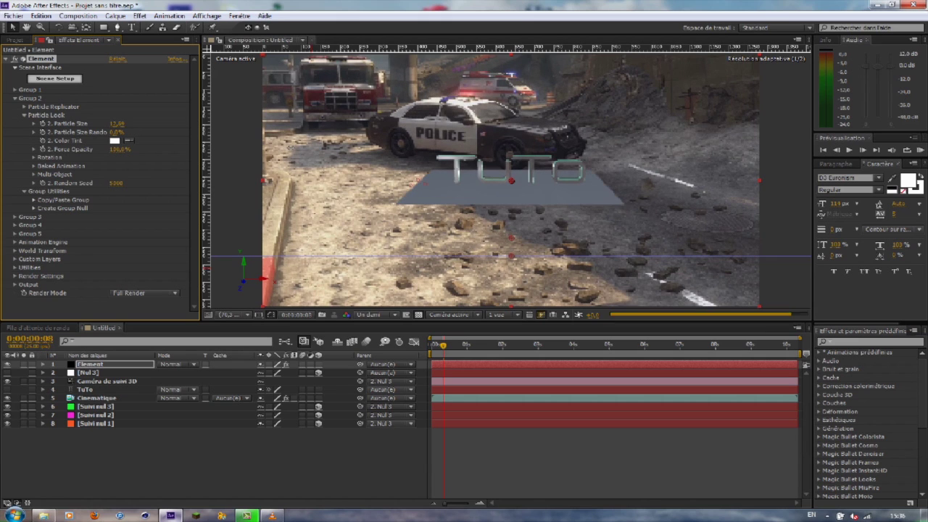
{"action": "left_click", "coordinate": [24, 115]}
{"action": "left_click", "coordinate": [14, 99]}
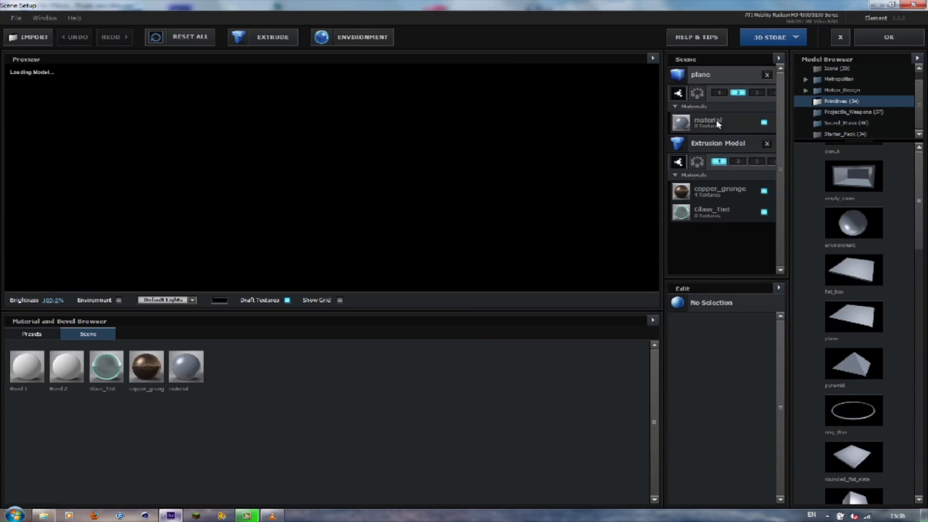
Step: Enable Matte Shadow on the plane's material in the Element scene and accept the scene setup
{"action": "left_click", "coordinate": [717, 123]}
{"action": "left_click_drag", "start_coordinate": [778, 349], "coordinate": [784, 477]}
{"action": "scroll", "coordinate": [769, 469], "scroll_direction": "up", "scroll_amount": 1}
{"action": "scroll", "coordinate": [770, 470], "scroll_direction": "down", "scroll_amount": 1}
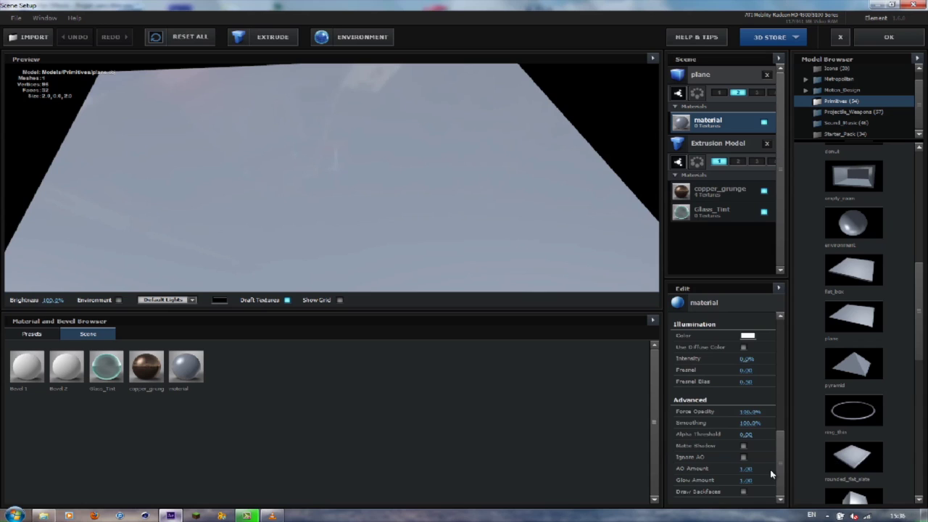
{"action": "left_click", "coordinate": [743, 445]}
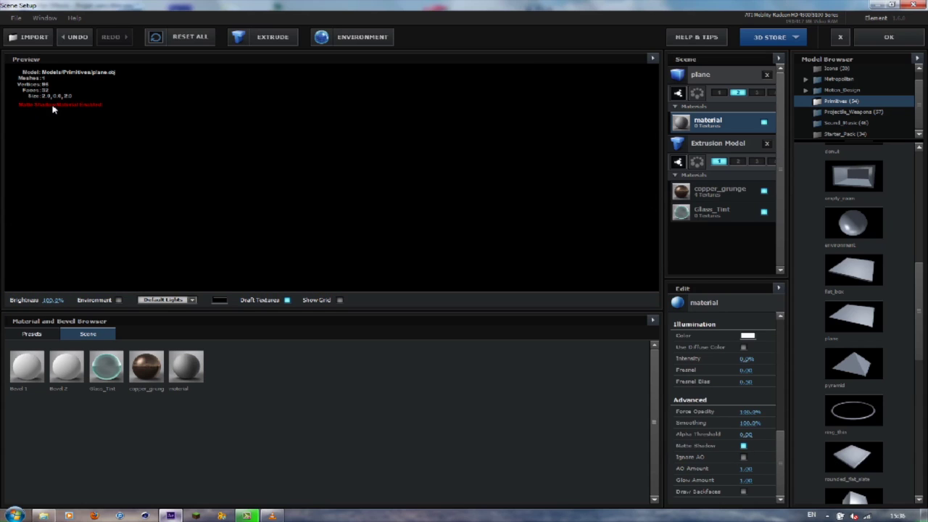
{"action": "left_click", "coordinate": [889, 37]}
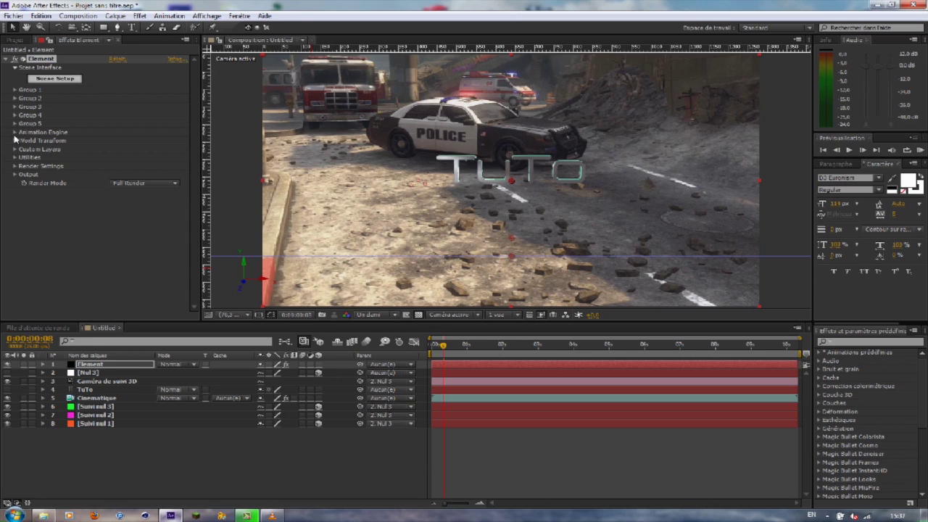
Step: Enable Element's ambient occlusion in the render settings, set AO Intensity to about 4.7 and raise AO Radius
{"action": "left_click", "coordinate": [13, 166]}
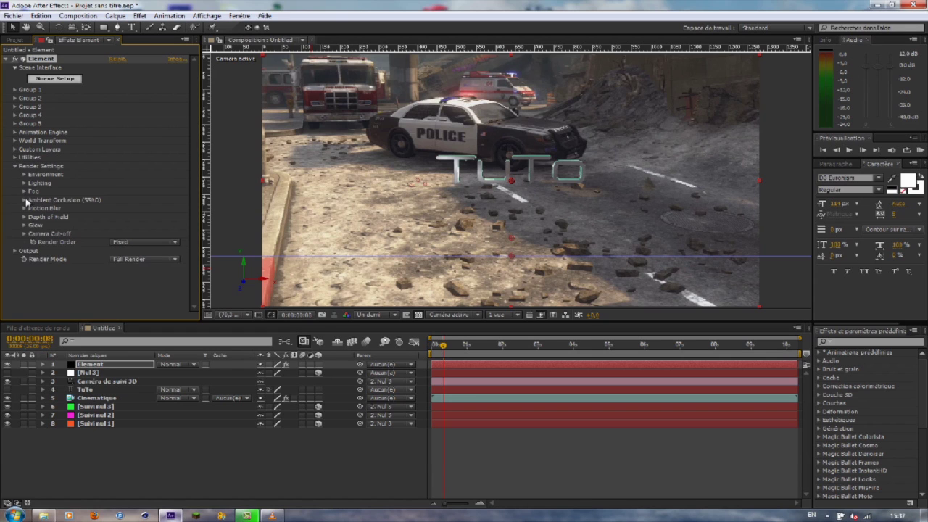
{"action": "left_click", "coordinate": [24, 200]}
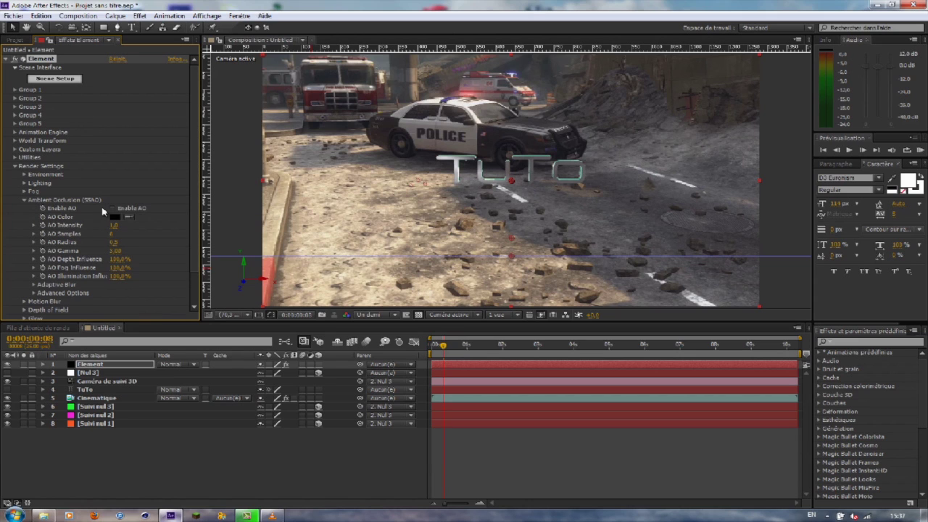
{"action": "left_click", "coordinate": [112, 209]}
{"action": "left_click_drag", "start_coordinate": [129, 225], "coordinate": [133, 225]}
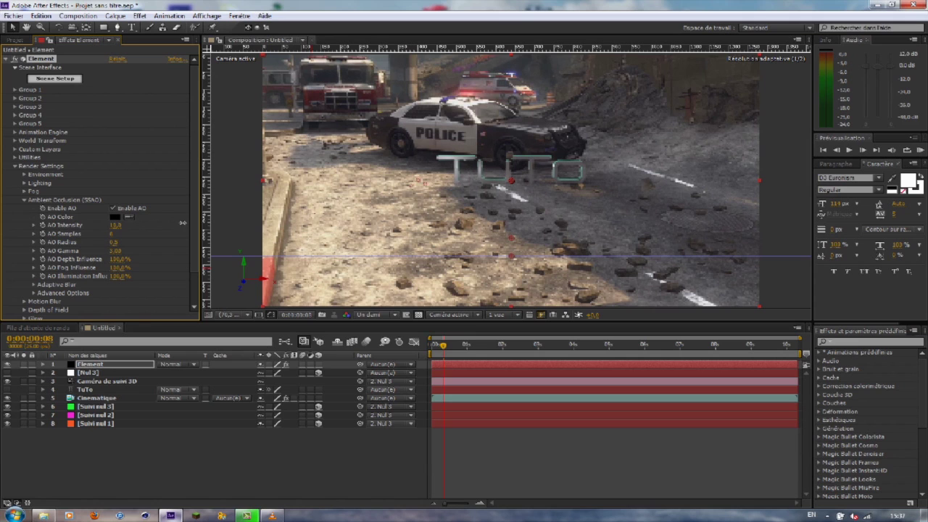
{"action": "left_click_drag", "start_coordinate": [225, 229], "coordinate": [224, 229]}
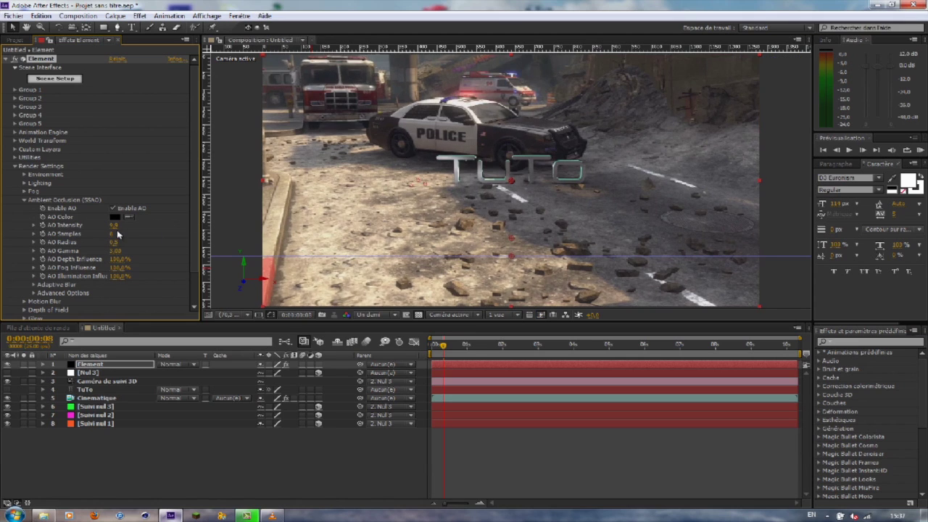
{"action": "left_click_drag", "start_coordinate": [113, 243], "coordinate": [114, 243]}
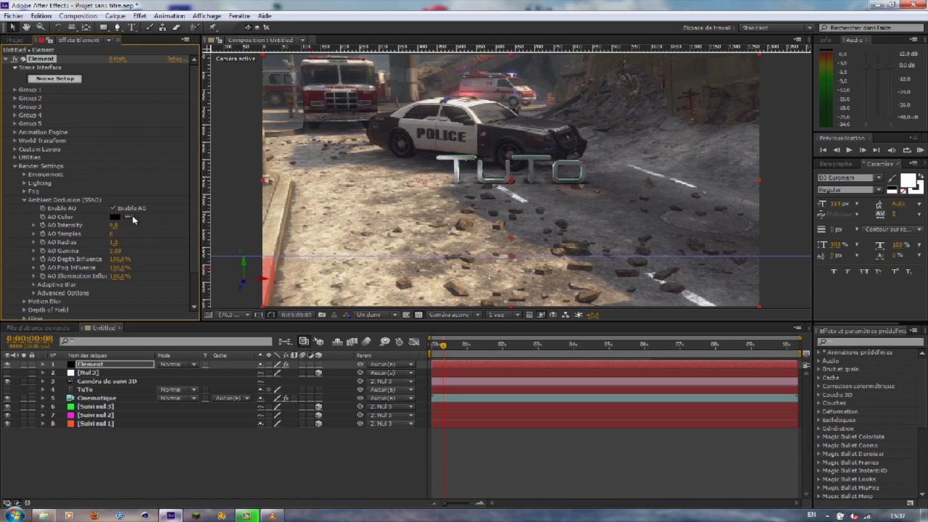
{"action": "left_click_drag", "start_coordinate": [114, 226], "coordinate": [76, 233]}
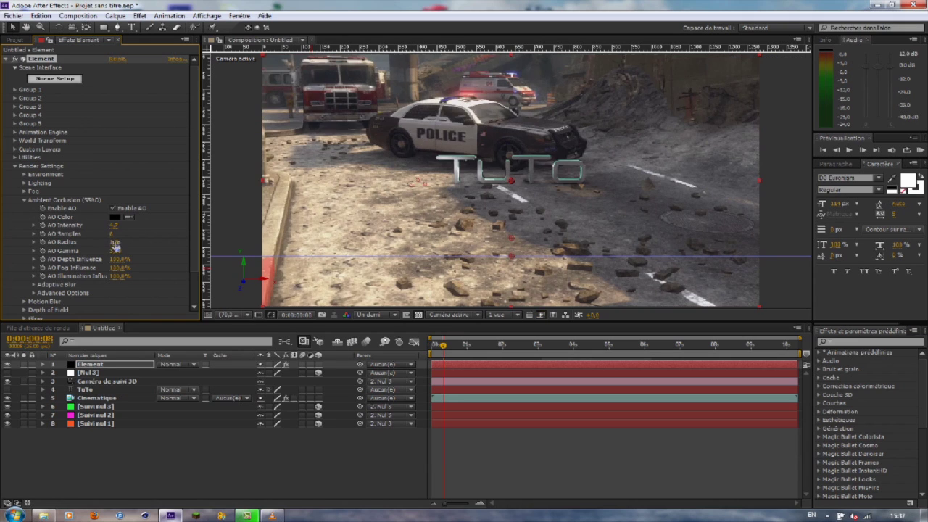
{"action": "left_click_drag", "start_coordinate": [152, 242], "coordinate": [292, 248]}
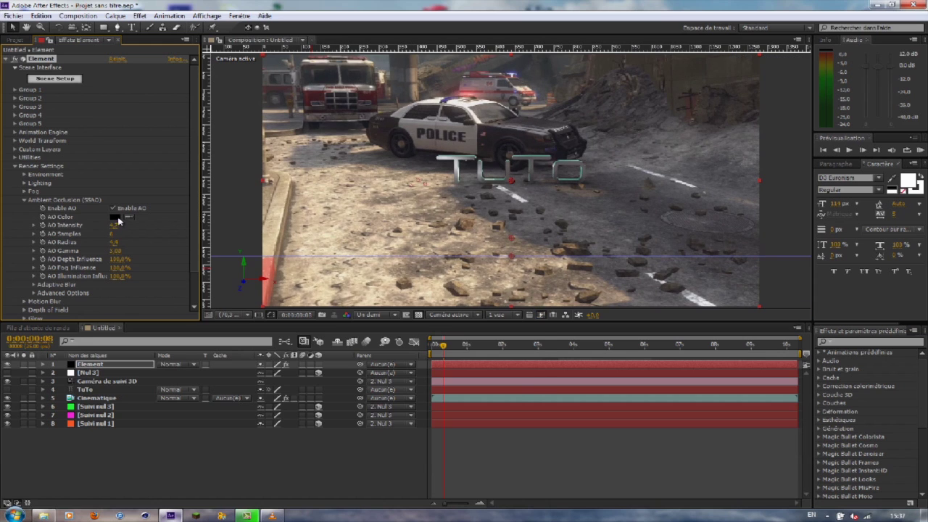
Step: Change the AO Color to a very dark grey
{"action": "left_click", "coordinate": [115, 216]}
{"action": "left_click_drag", "start_coordinate": [257, 406], "coordinate": [258, 406]}
{"action": "left_click", "coordinate": [498, 300]}
Step: Switch to VLC, scrub through the finished reference intro to examine its shadows and models, and return to After Effects
{"action": "left_click", "coordinate": [272, 515]}
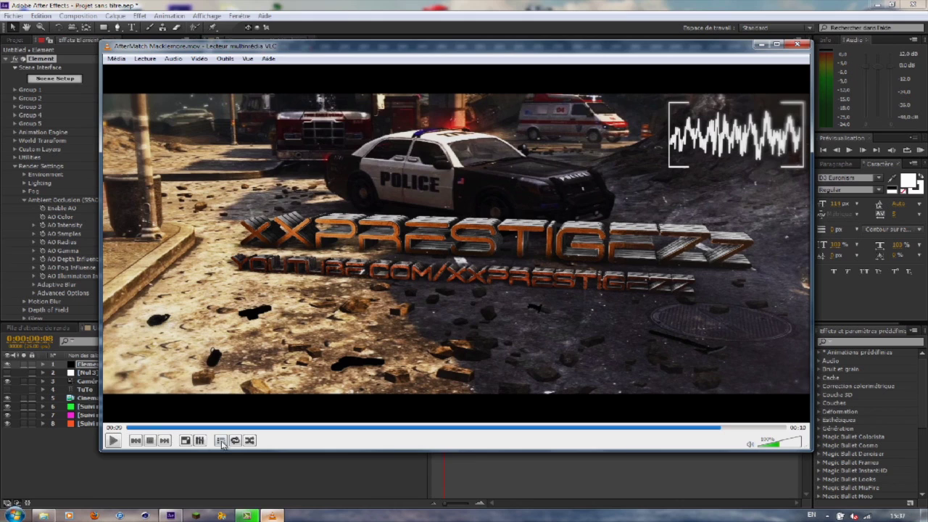
{"action": "left_click", "coordinate": [171, 427]}
{"action": "left_click_drag", "start_coordinate": [177, 429], "coordinate": [685, 429]}
{"action": "scroll", "coordinate": [573, 430], "scroll_direction": "up", "scroll_amount": 2}
{"action": "left_click", "coordinate": [85, 137]}
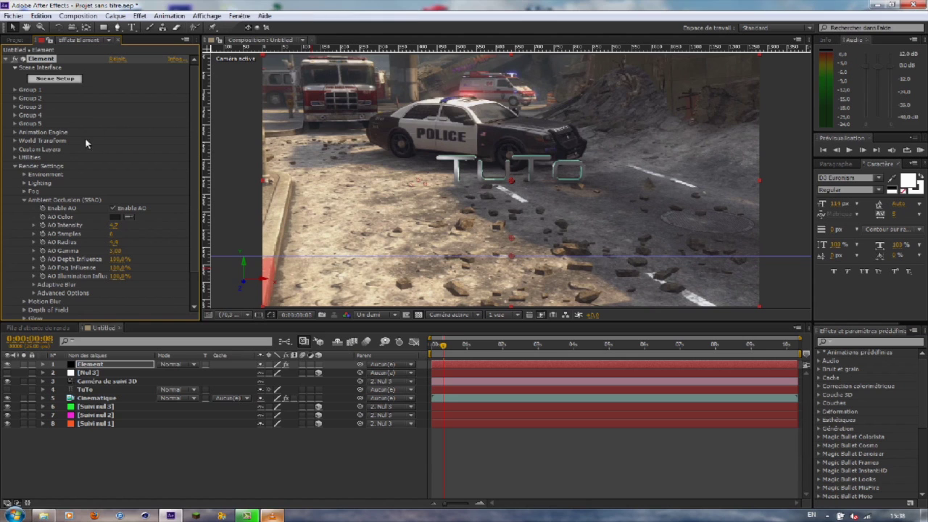
Step: Show the composition in the front view and check the models on the ground in the VLC reference intro
{"action": "left_click", "coordinate": [116, 367]}
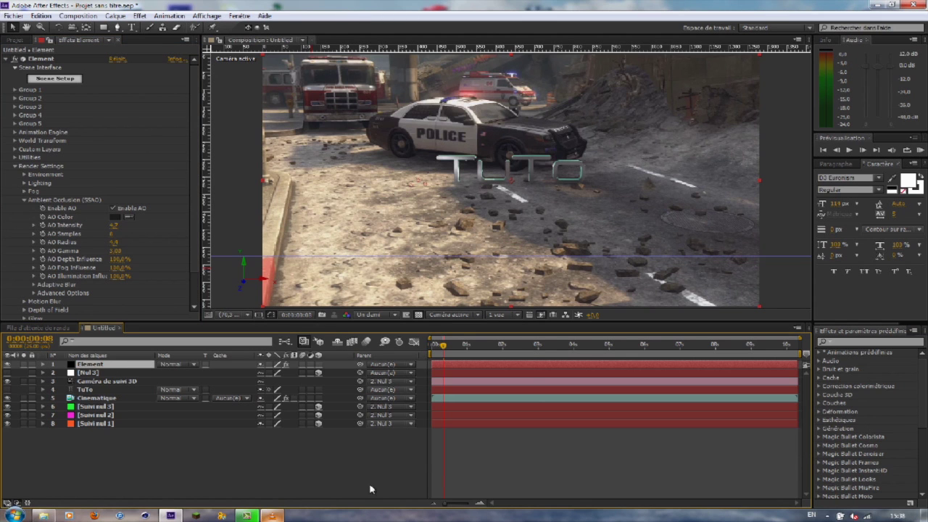
{"action": "left_click", "coordinate": [447, 317]}
{"action": "left_click", "coordinate": [464, 358]}
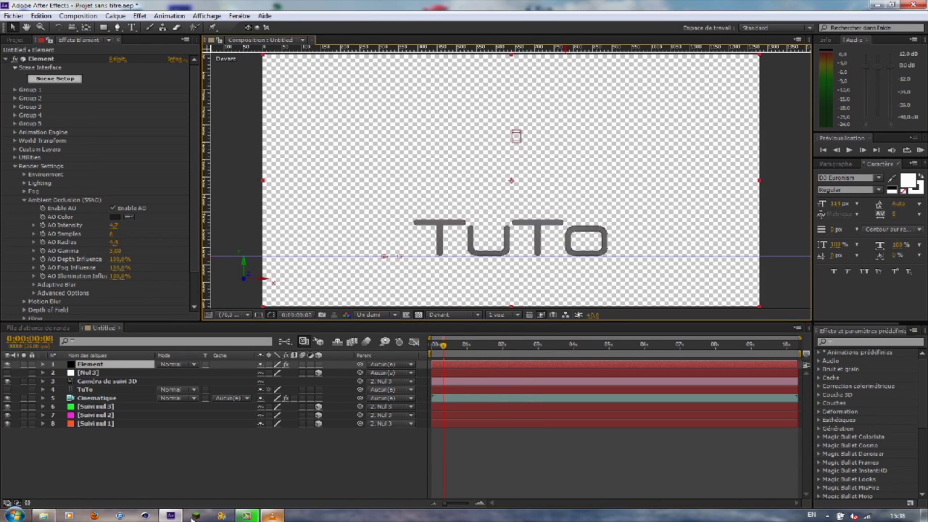
{"action": "left_click", "coordinate": [271, 516]}
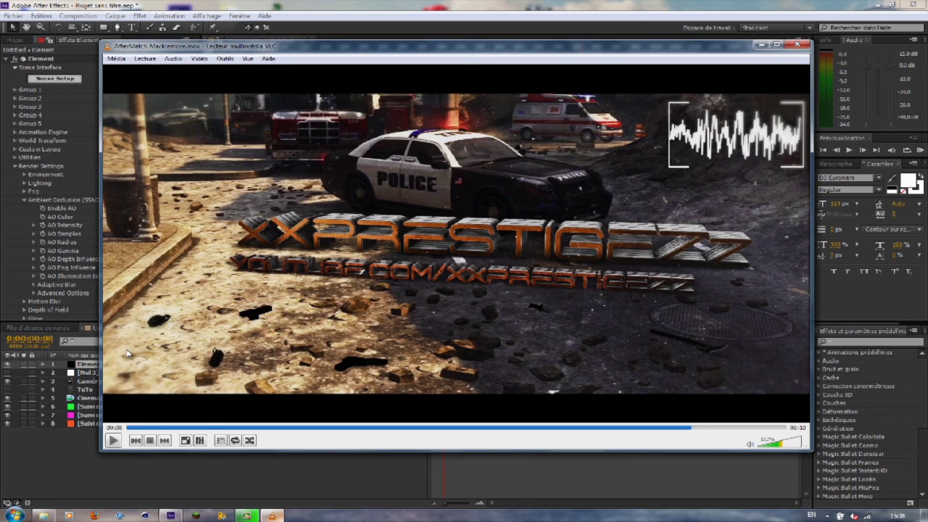
{"action": "left_click", "coordinate": [324, 513]}
Step: Browse the Projectile_Weapons models in the Element scene setup, close it, and return the composition to the active camera view
{"action": "left_click", "coordinate": [29, 81]}
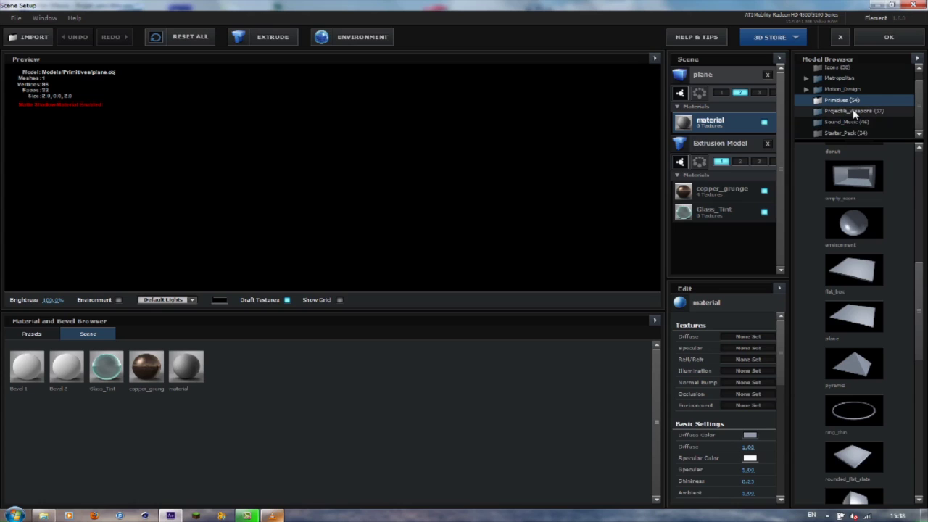
{"action": "left_click", "coordinate": [839, 111]}
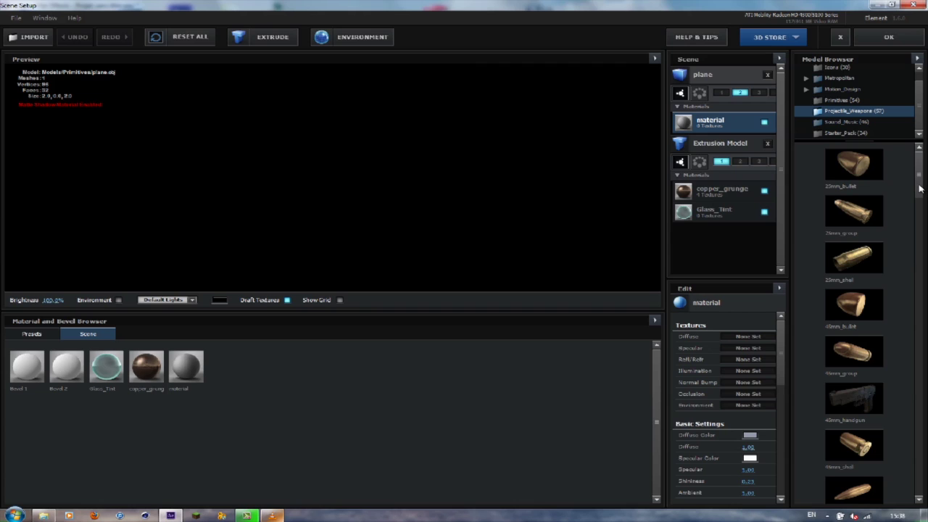
{"action": "left_click_drag", "start_coordinate": [920, 181], "coordinate": [921, 362]}
{"action": "left_click", "coordinate": [889, 36]}
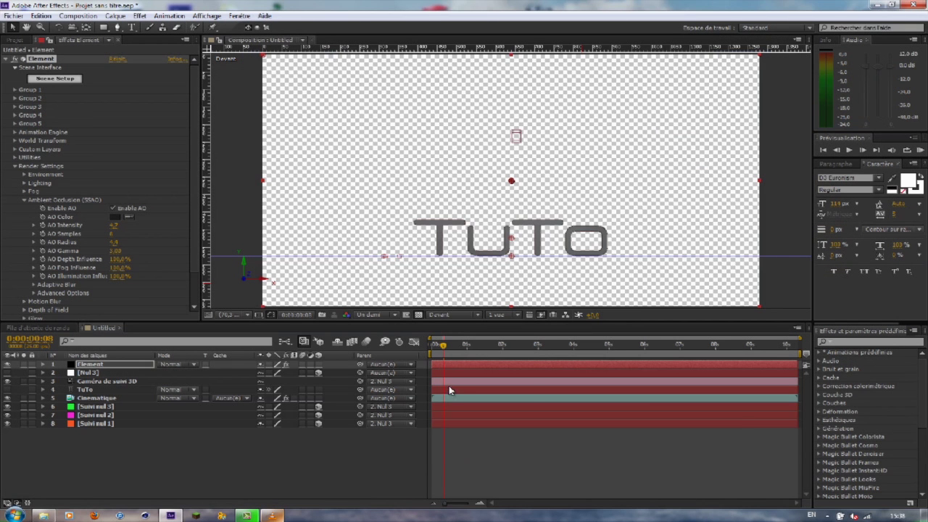
{"action": "left_click", "coordinate": [449, 315]}
{"action": "left_click", "coordinate": [464, 326]}
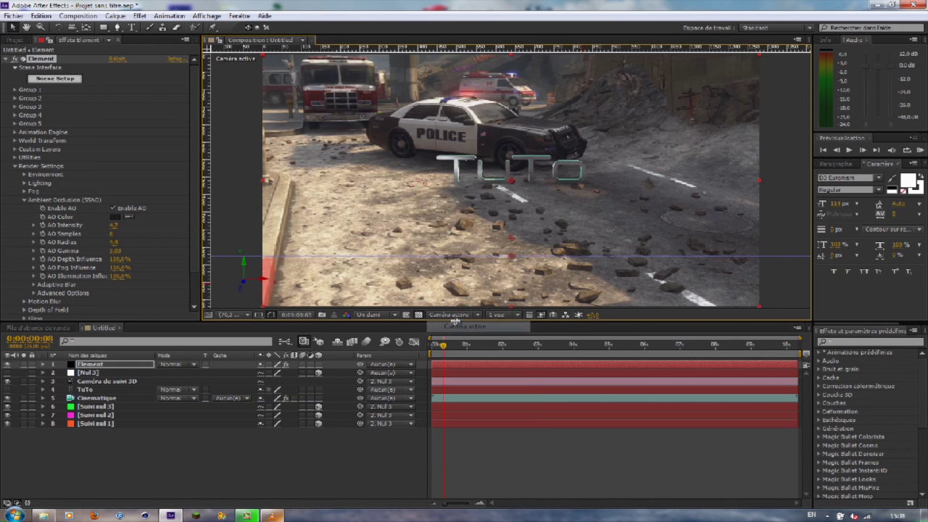
Step: Switch to the VLC reference intro and examine the framed audio waveform, comparing it with the After Effects composition
{"action": "left_click", "coordinate": [274, 516]}
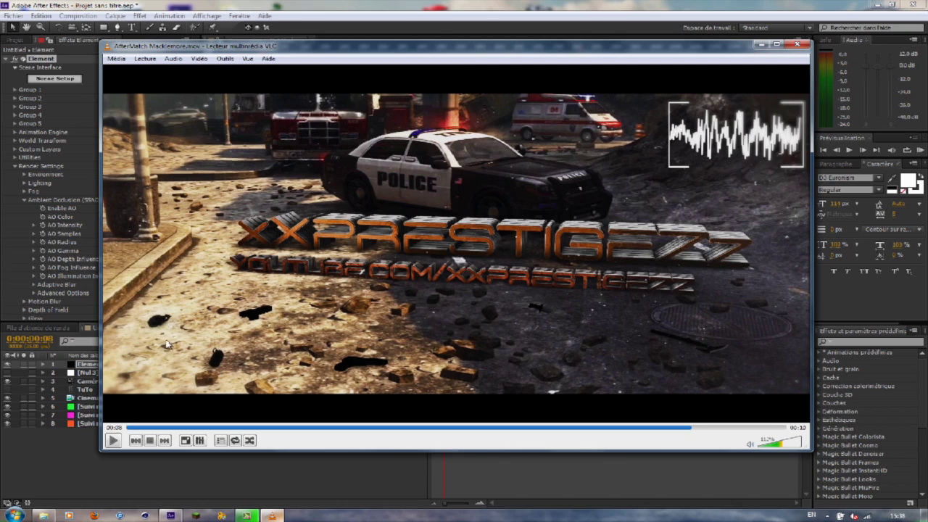
{"action": "left_click", "coordinate": [315, 487]}
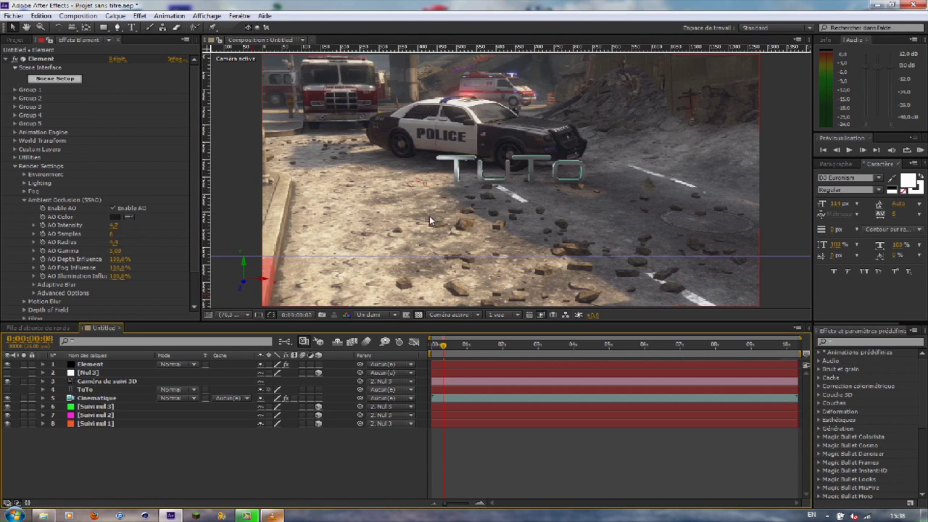
{"action": "left_click", "coordinate": [274, 517]}
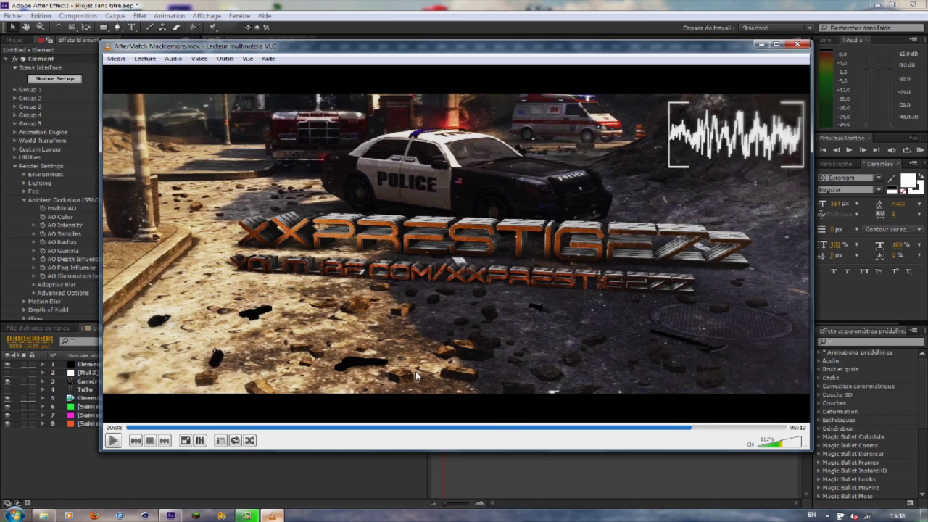
{"action": "scroll", "coordinate": [284, 239], "scroll_direction": "up", "scroll_amount": 1}
{"action": "left_click", "coordinate": [502, 8]}
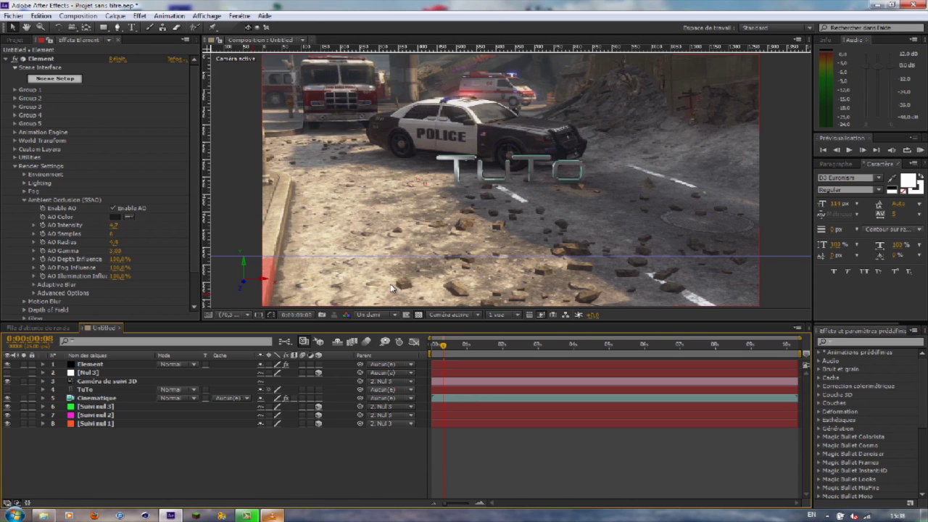
{"action": "left_click", "coordinate": [271, 515]}
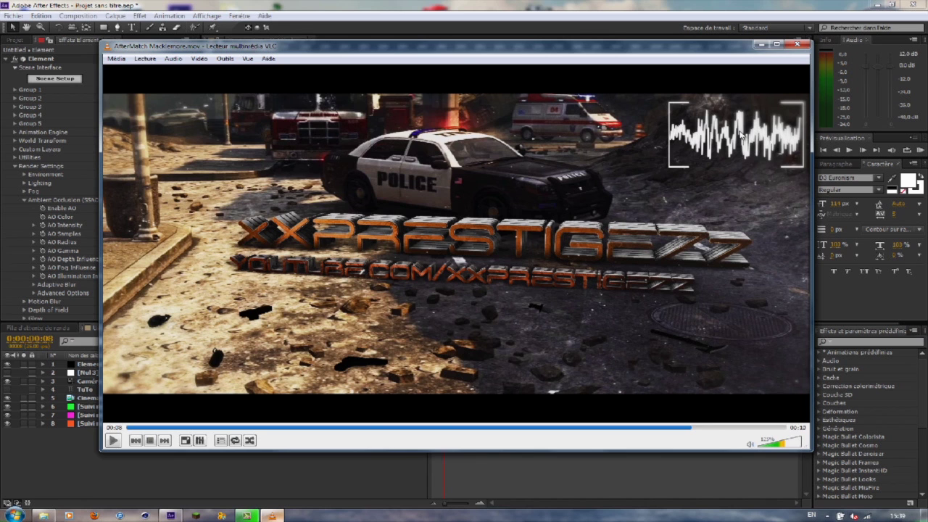
{"action": "left_click", "coordinate": [366, 428]}
{"action": "left_click_drag", "start_coordinate": [407, 429], "coordinate": [423, 430]}
{"action": "left_click", "coordinate": [336, 3]}
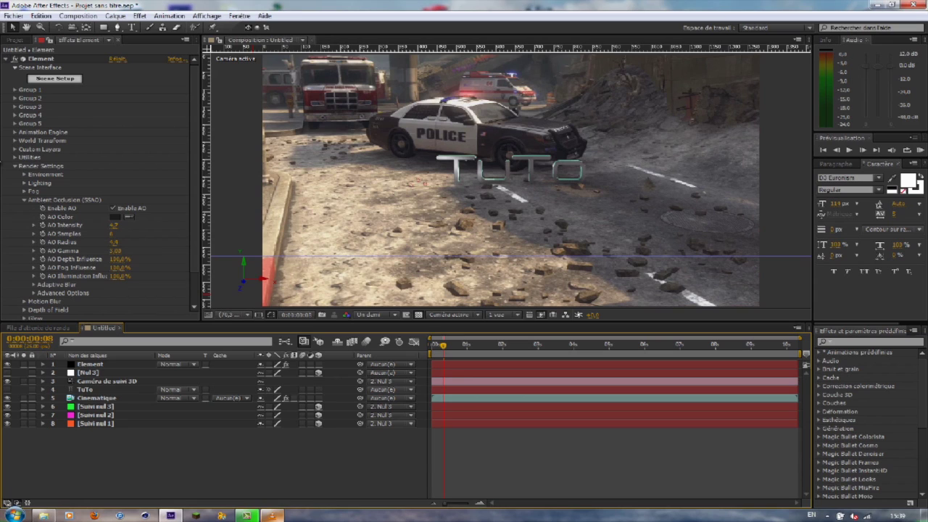
Step: Using a rectangle shape with no fill and a white outline, draw a frame in the upper-right area of the fitted composition
{"action": "left_click", "coordinate": [102, 27]}
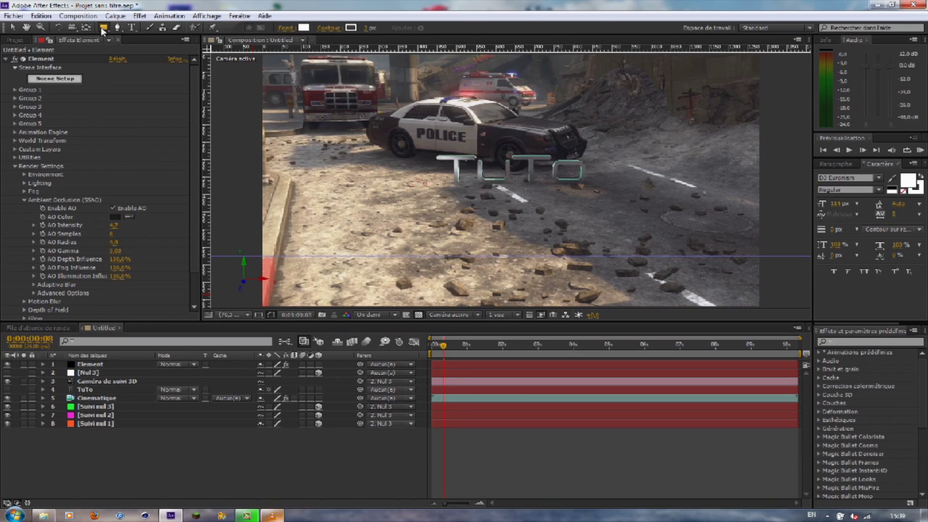
{"action": "left_click", "coordinate": [293, 27]}
{"action": "left_click", "coordinate": [366, 211]}
{"action": "left_click", "coordinate": [407, 270]}
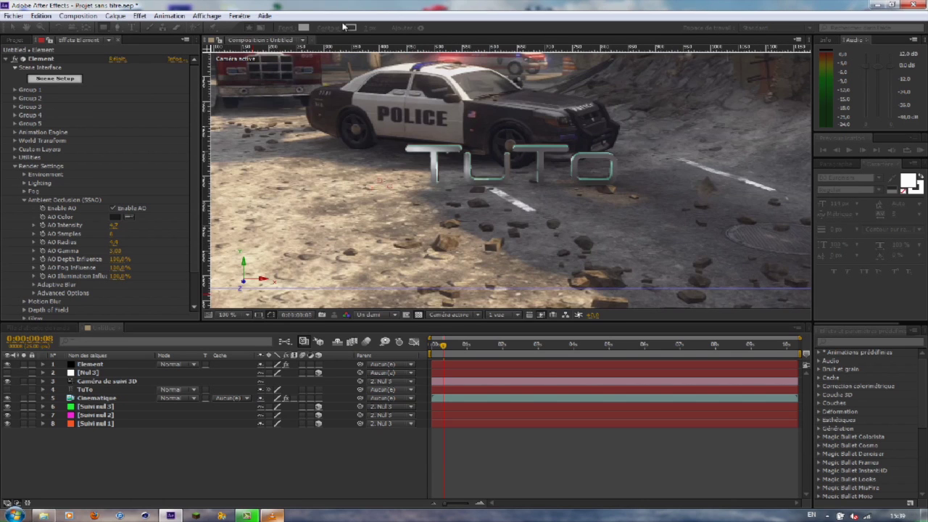
{"action": "left_click", "coordinate": [351, 27]}
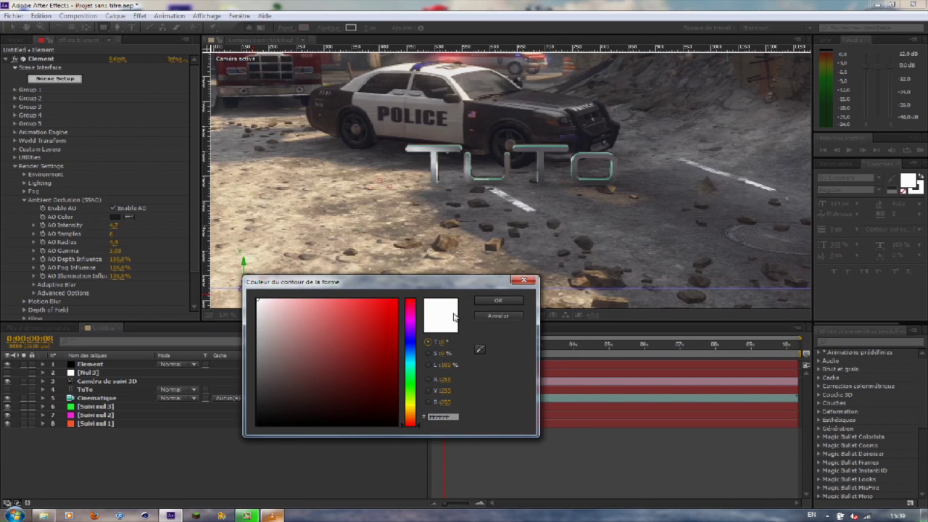
{"action": "key", "text": "Escape"}
{"action": "left_click", "coordinate": [227, 315]}
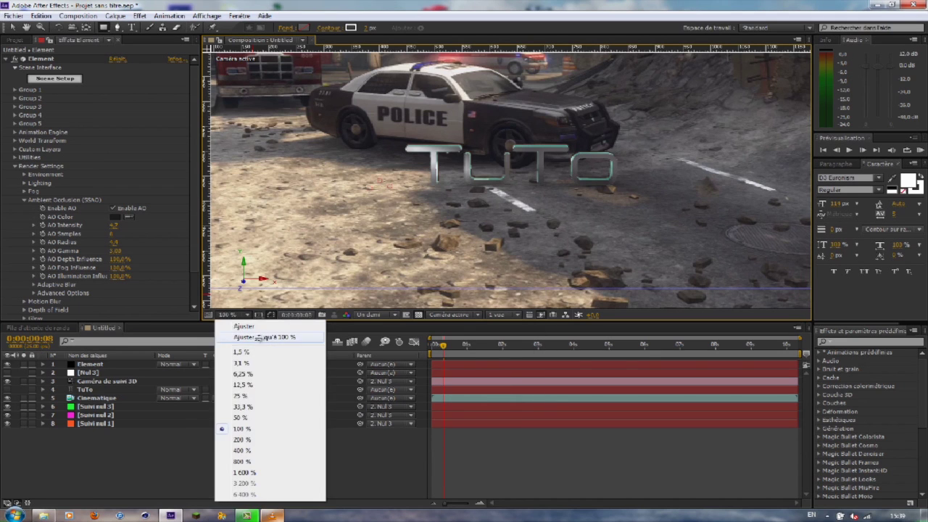
{"action": "left_click", "coordinate": [265, 332]}
{"action": "mouse_move", "coordinate": [659, 61]}
{"action": "left_mouse_down"}
{"action": "mouse_move", "coordinate": [744, 123]}
{"action": "mouse_move", "coordinate": [756, 97]}
{"action": "mouse_move", "coordinate": [751, 105]}
{"action": "left_mouse_up"}
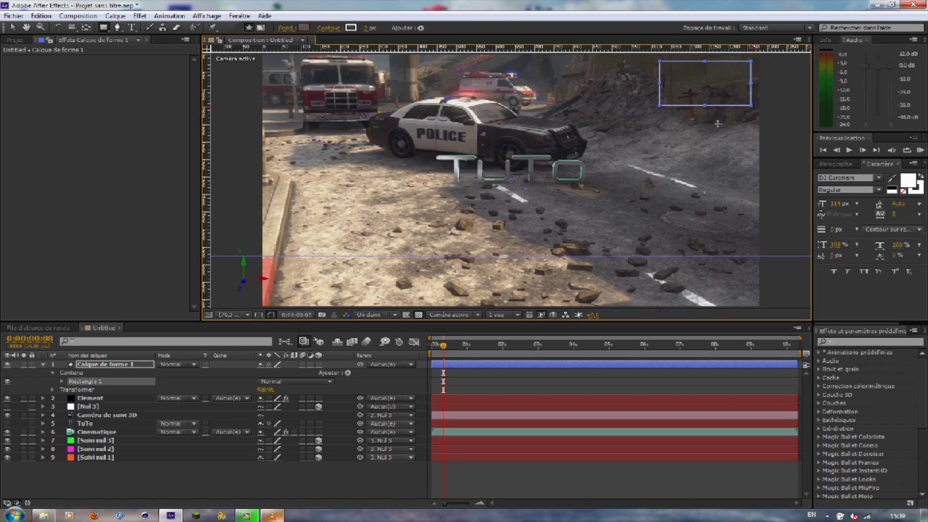
Step: Draw a rectangular mask on the shape layer over the frame's middle, leaving its left and right ends outside
{"action": "left_click", "coordinate": [261, 28]}
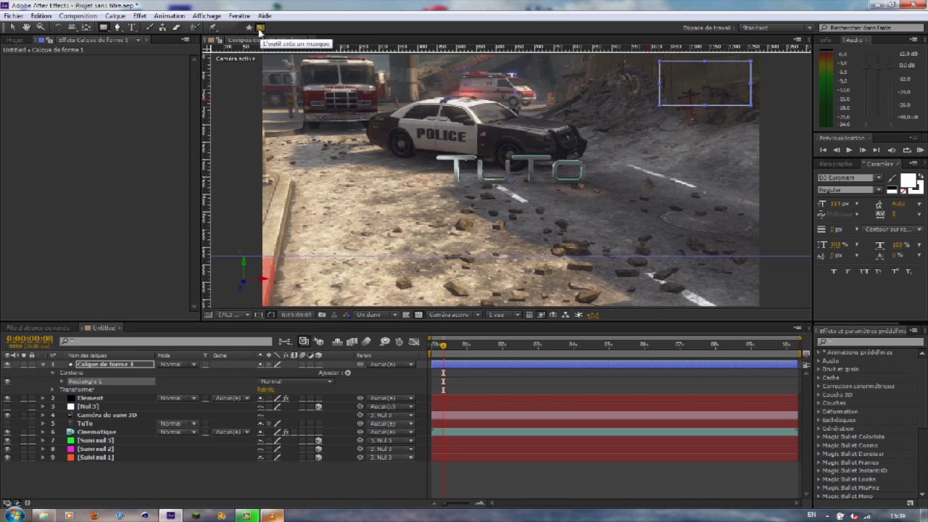
{"action": "left_click_drag", "start_coordinate": [673, 53], "coordinate": [746, 112]}
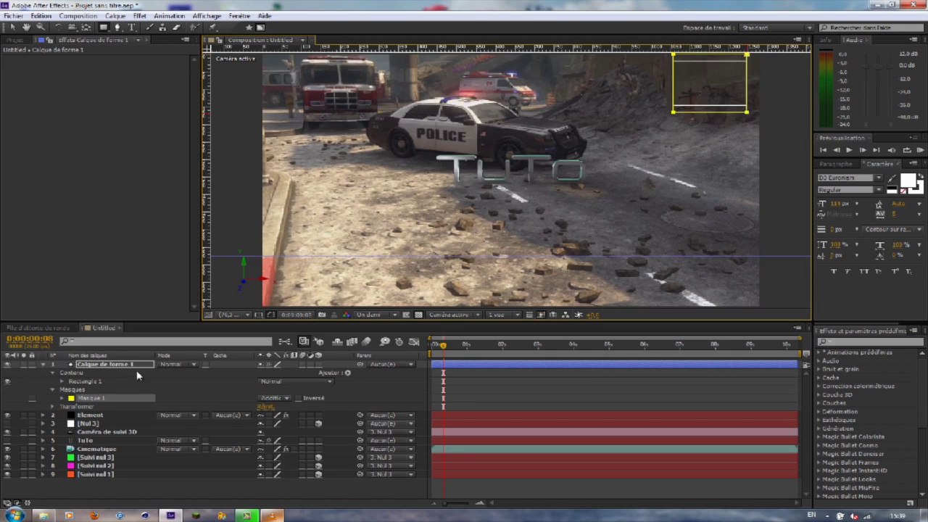
Step: Set the frame's mask mode to Subtract and shift the mask slightly left to centre it between the bracket ends
{"action": "left_click", "coordinate": [272, 398]}
{"action": "left_click", "coordinate": [308, 431]}
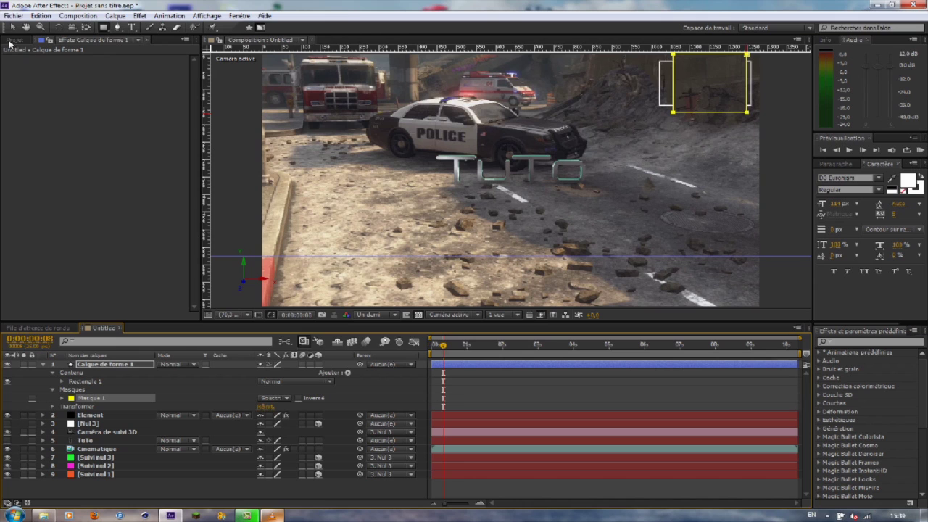
{"action": "left_click", "coordinate": [13, 27]}
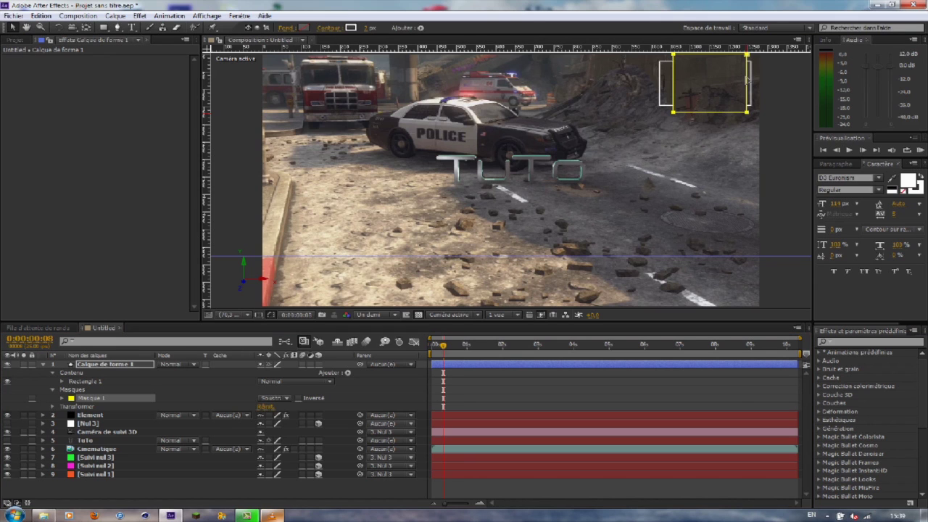
{"action": "mouse_move", "coordinate": [746, 77]}
{"action": "left_mouse_down"}
{"action": "mouse_move", "coordinate": [733, 77]}
{"action": "mouse_move", "coordinate": [741, 75]}
{"action": "left_mouse_up"}
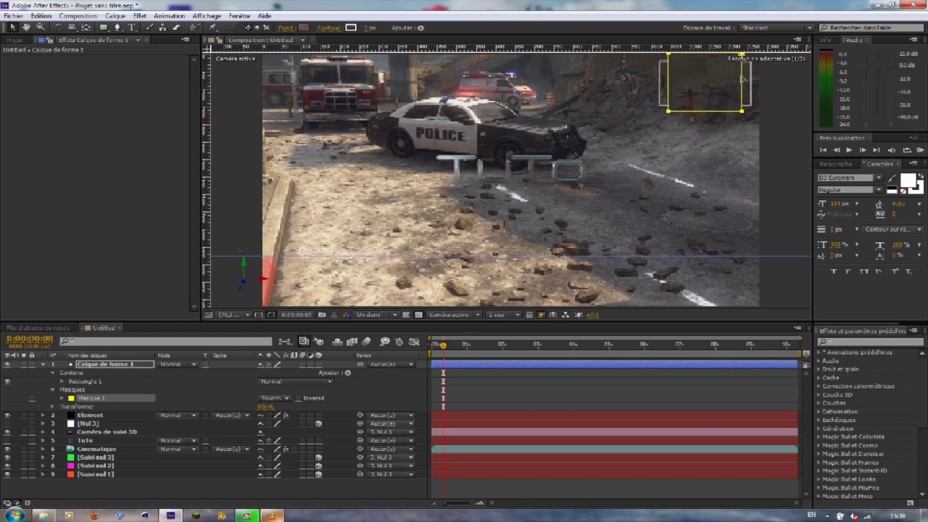
{"action": "left_click", "coordinate": [700, 149]}
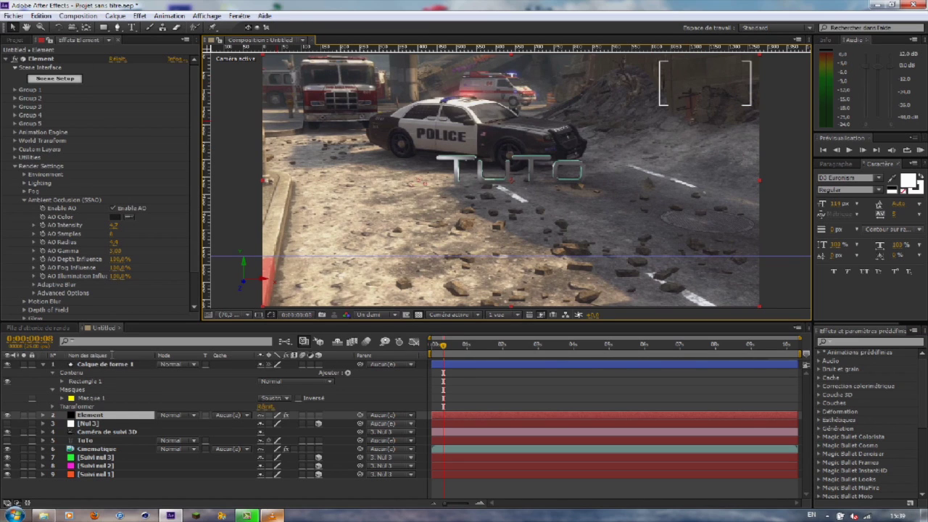
Step: Create an adjustment layer above the shape layer and apply the Audio Spectrum (Spectre audio) effect to it
{"action": "left_click", "coordinate": [115, 16]}
{"action": "mouse_move", "coordinate": [128, 26]}
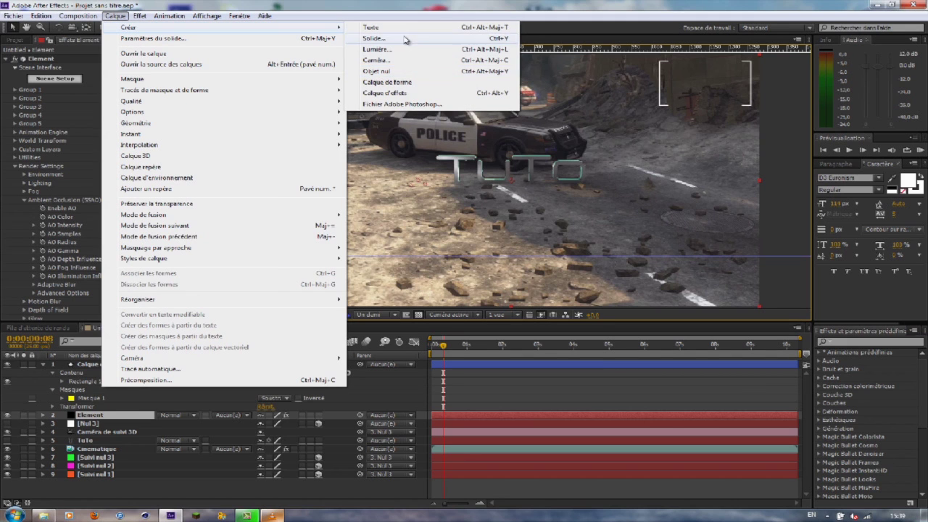
{"action": "left_click", "coordinate": [392, 92]}
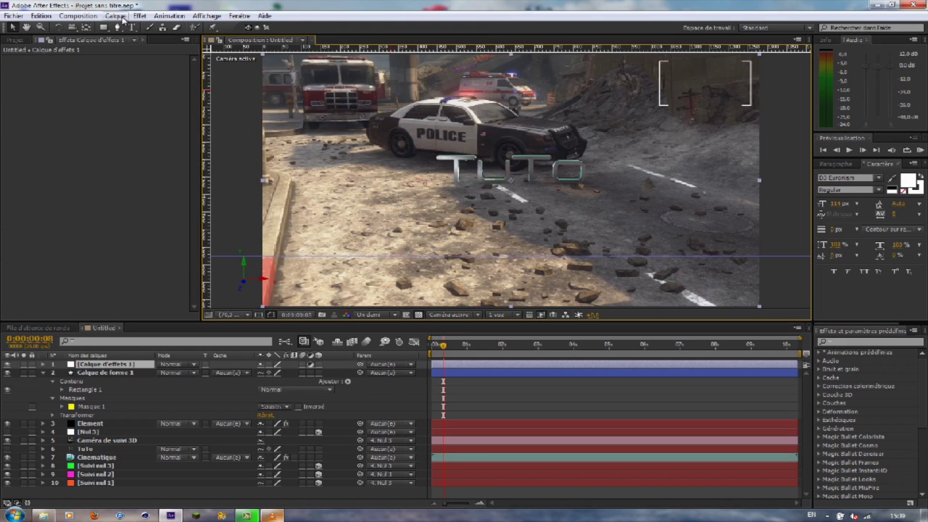
{"action": "left_click", "coordinate": [139, 15]}
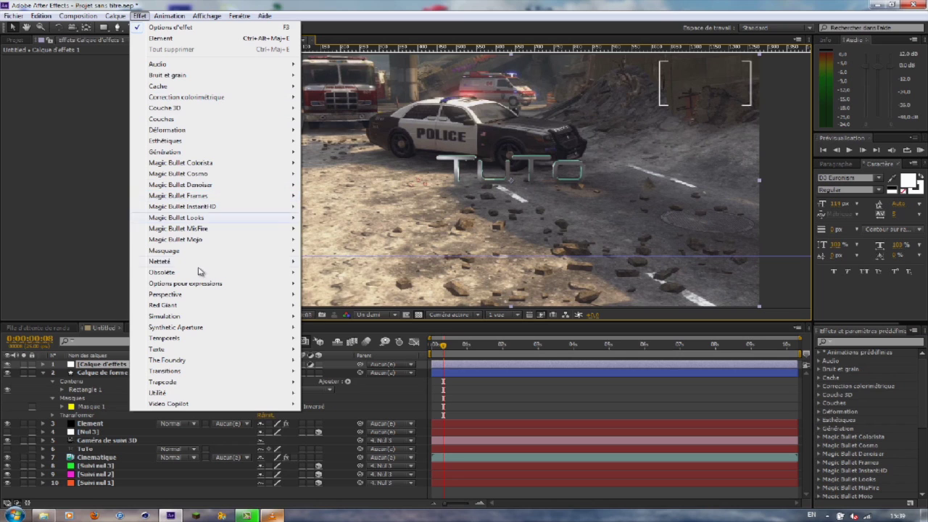
{"action": "mouse_move", "coordinate": [192, 152]}
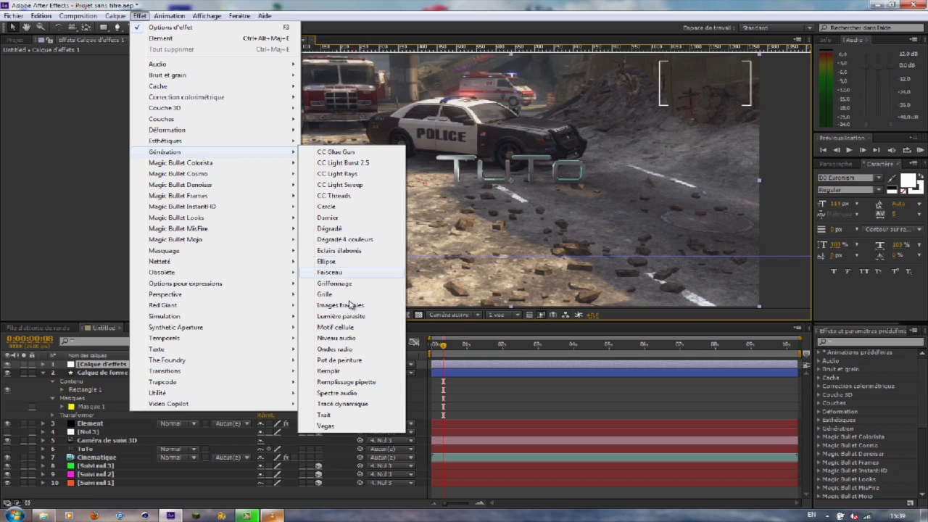
{"action": "left_click", "coordinate": [366, 393]}
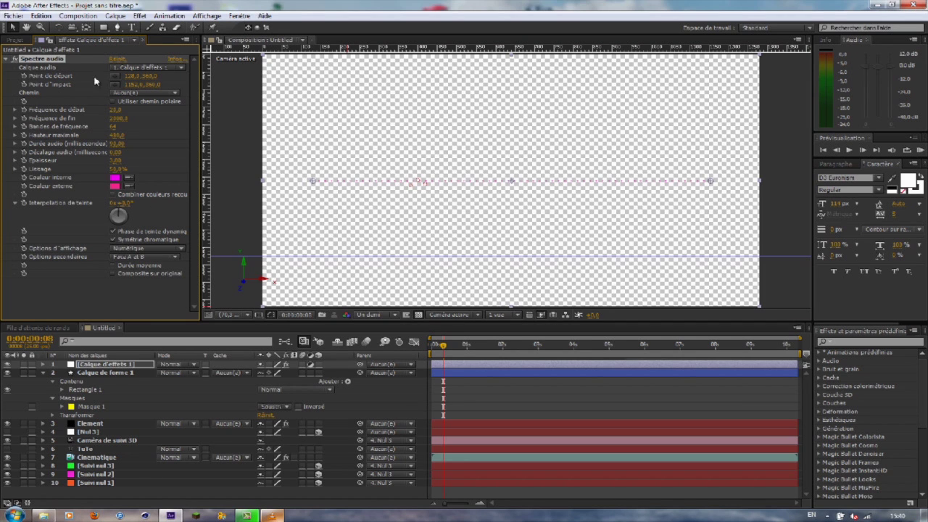
Step: Composite the Audio Spectrum on the original and place its start and end points inside the frame's left and right brackets
{"action": "left_click", "coordinate": [112, 274]}
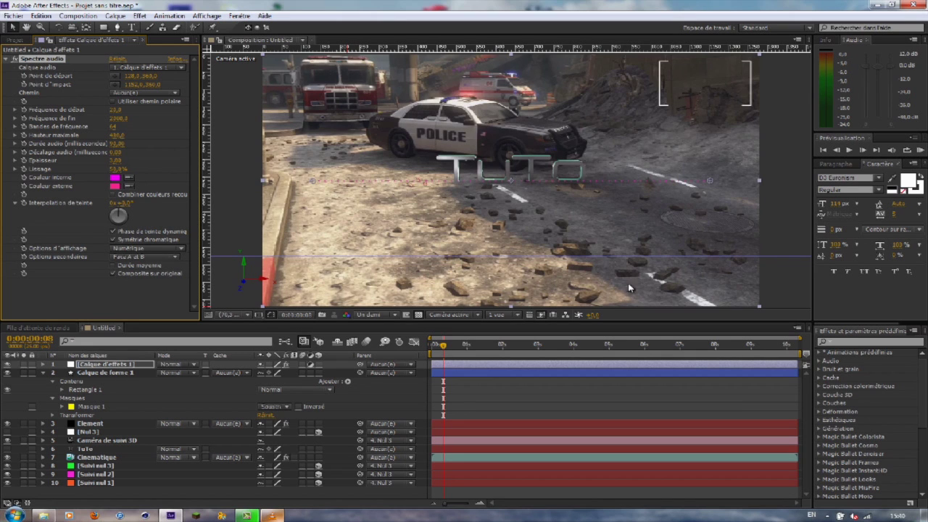
{"action": "left_click_drag", "start_coordinate": [313, 181], "coordinate": [663, 86]}
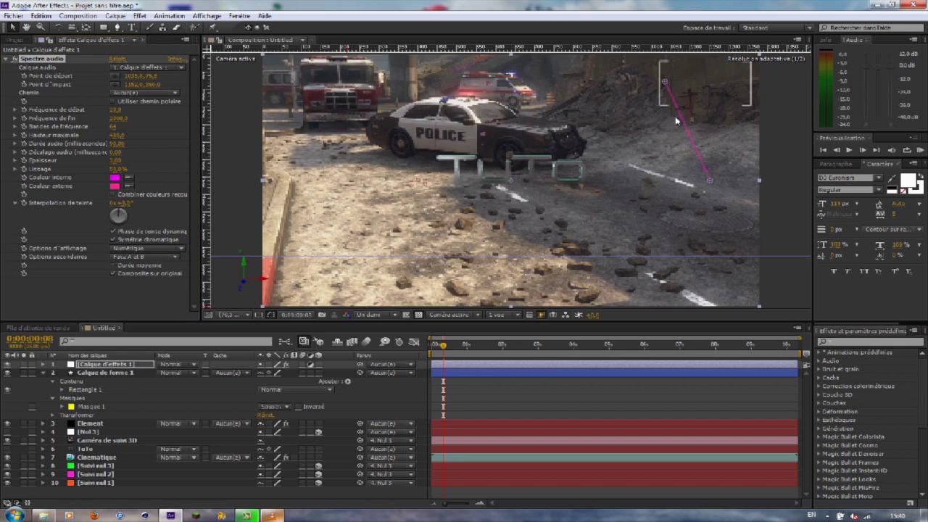
{"action": "left_click_drag", "start_coordinate": [709, 180], "coordinate": [746, 87]}
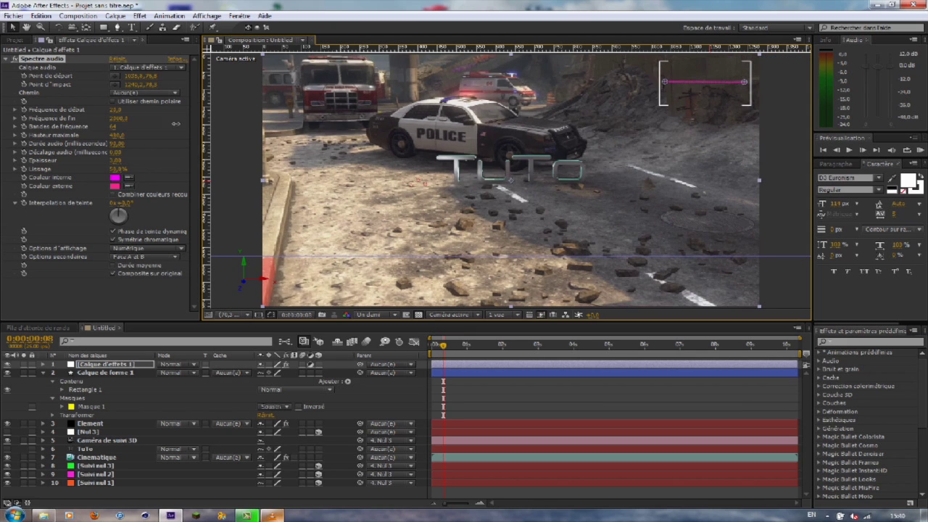
Step: Import Nico Vega - Beast.mp3 from the INTROS AE folder into the project
{"action": "left_click", "coordinate": [133, 68]}
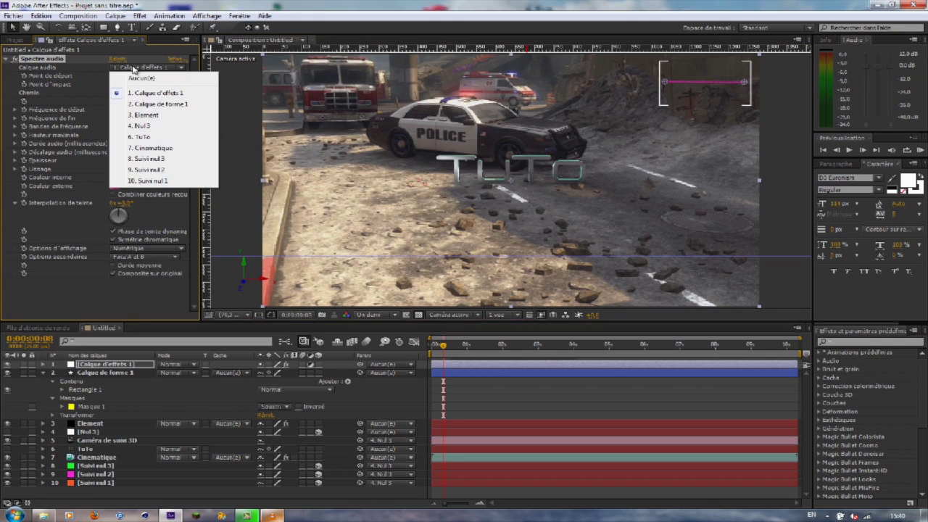
{"action": "left_click", "coordinate": [62, 70]}
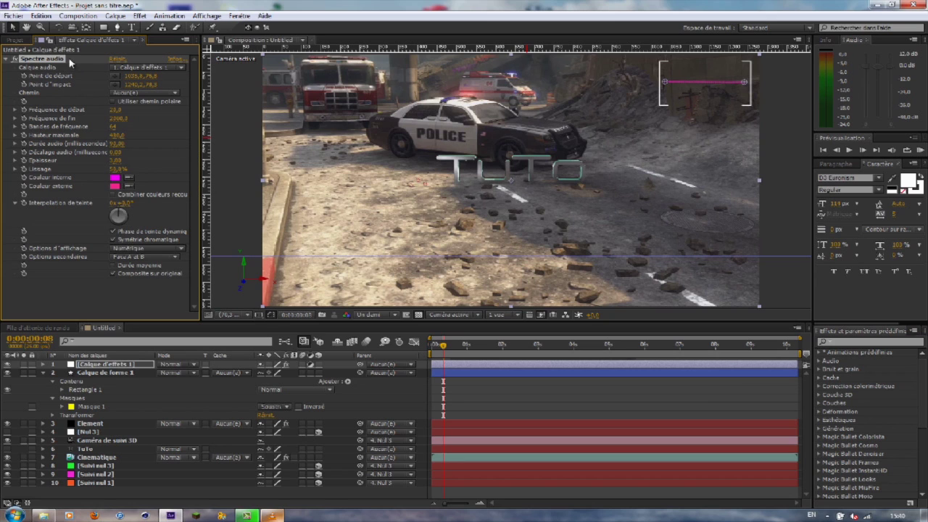
{"action": "left_click", "coordinate": [14, 41]}
{"action": "double_click", "coordinate": [82, 237]}
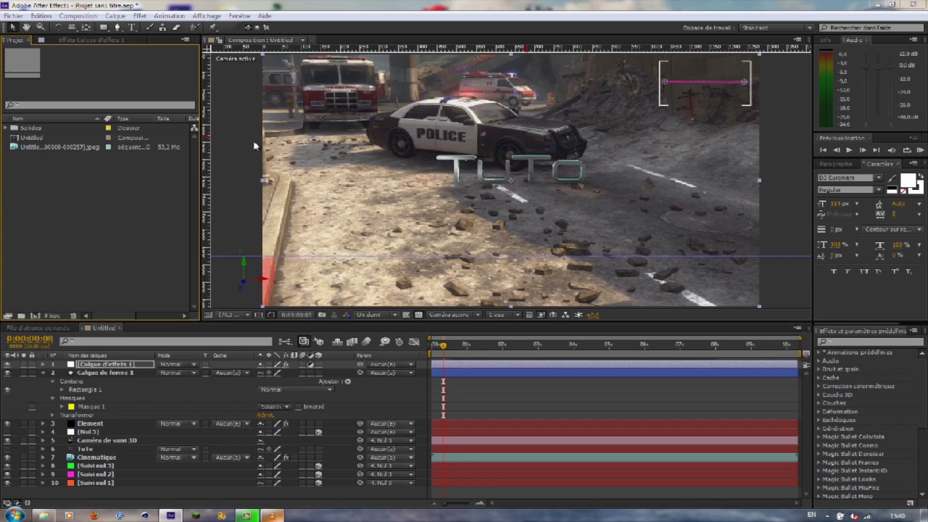
{"action": "left_click", "coordinate": [230, 45]}
{"action": "left_click", "coordinate": [230, 45]}
{"action": "left_click", "coordinate": [230, 45]}
{"action": "left_click", "coordinate": [230, 45]}
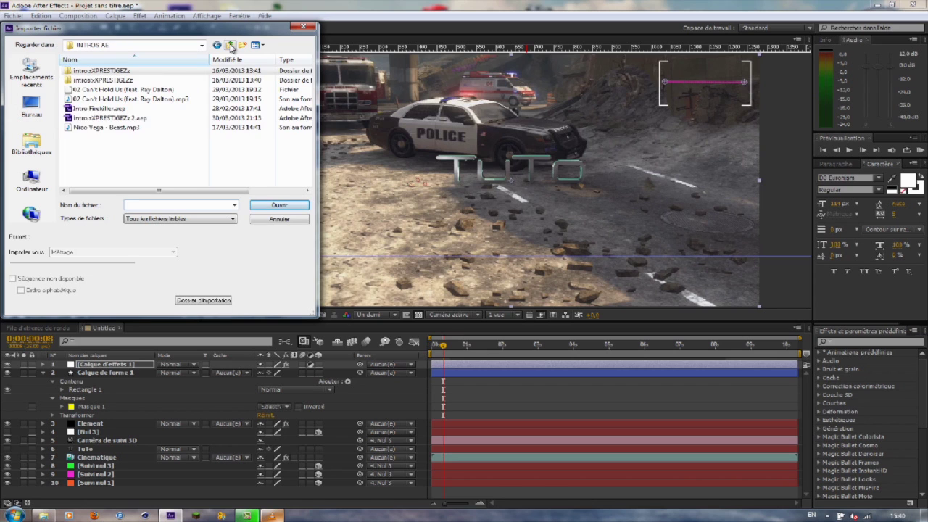
{"action": "double_click", "coordinate": [98, 127]}
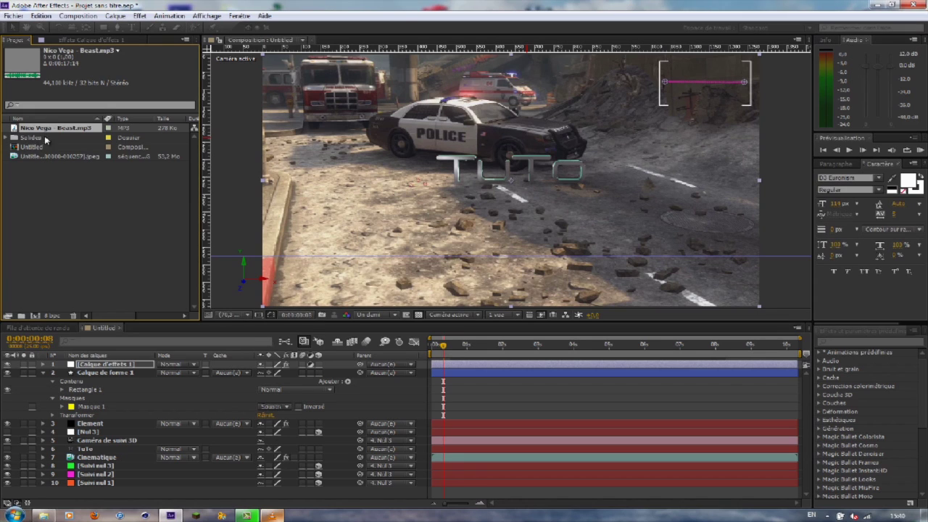
Step: Add Nico Vega - Beast.mp3 below the shape layer, set it as the Audio Spectrum's audio layer, and preview at 0:00:01:19
{"action": "left_click", "coordinate": [67, 40]}
{"action": "left_click", "coordinate": [104, 365]}
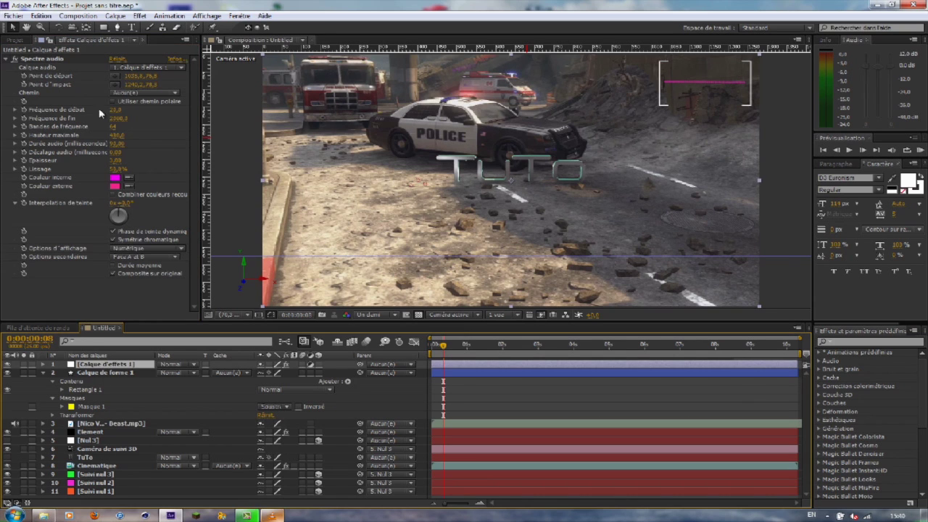
{"action": "left_click", "coordinate": [158, 67]}
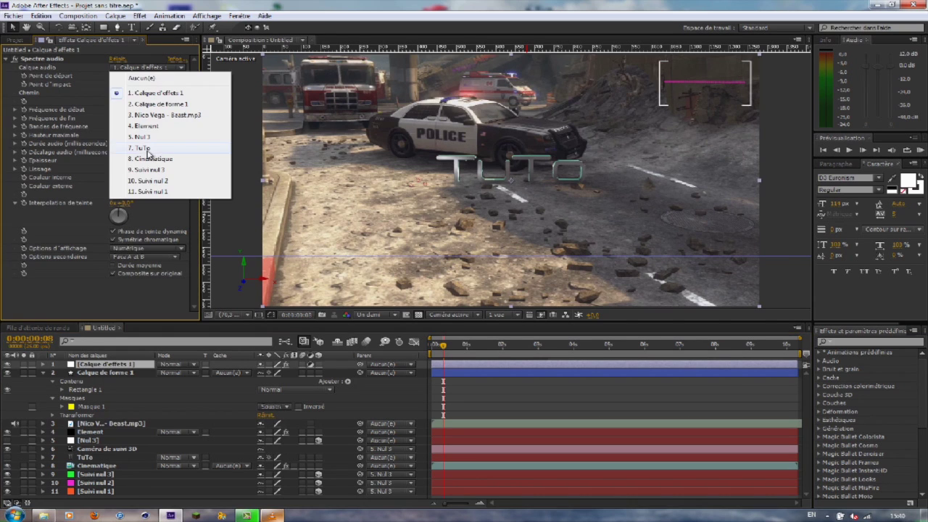
{"action": "left_click", "coordinate": [163, 114]}
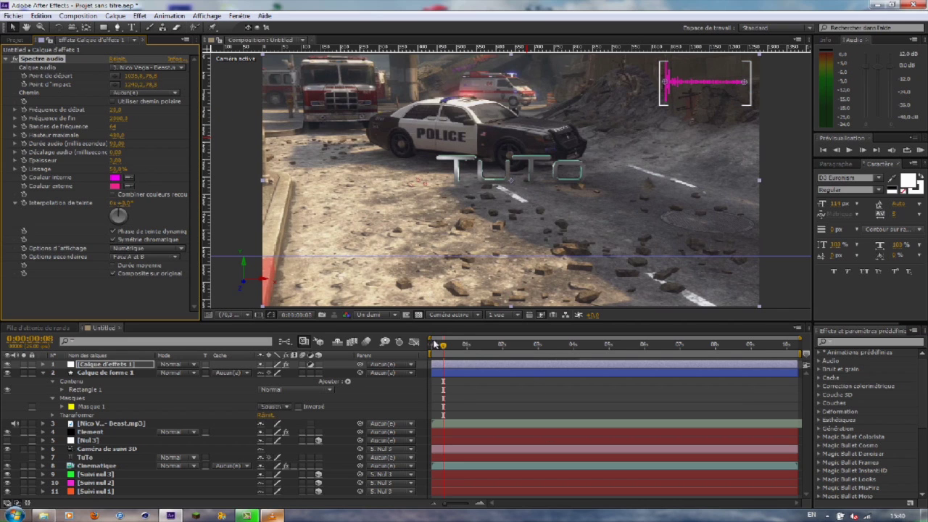
{"action": "left_click_drag", "start_coordinate": [443, 346], "coordinate": [499, 347]}
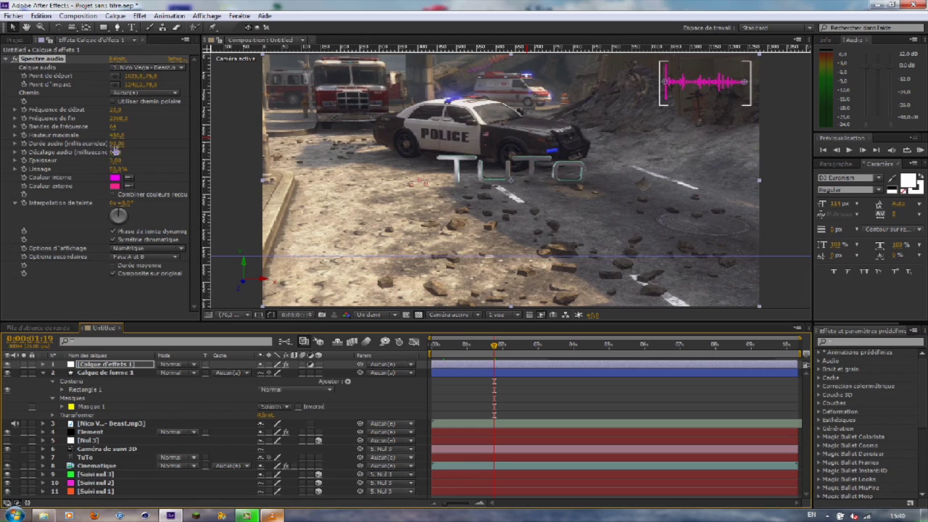
Step: Try the analog lines display option on the Audio Spectrum and return it to the digital display
{"action": "left_click", "coordinate": [146, 249]}
{"action": "left_click", "coordinate": [161, 270]}
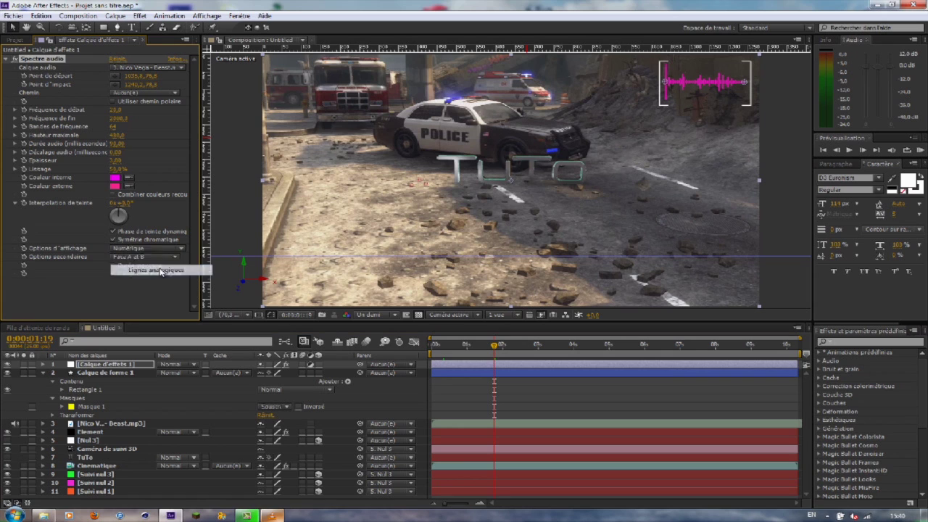
{"action": "left_click", "coordinate": [160, 250]}
{"action": "left_click", "coordinate": [160, 259]}
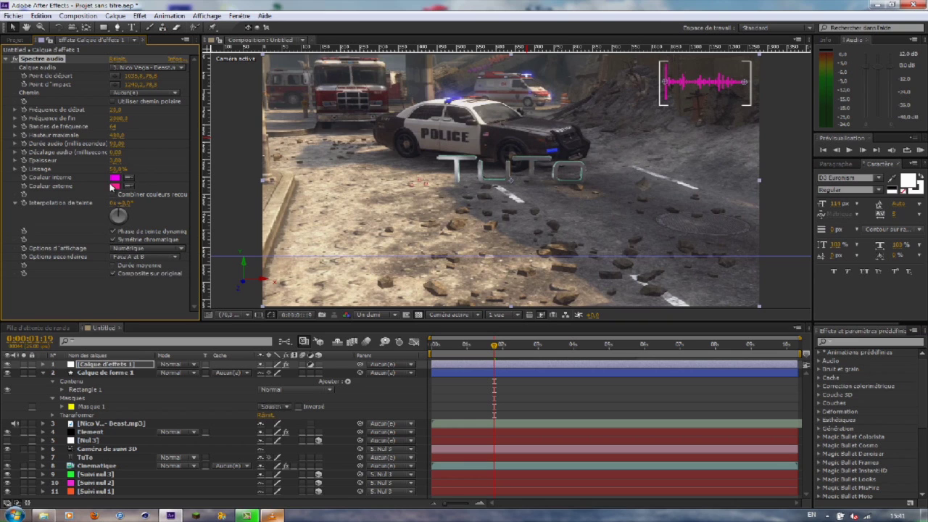
Step: Set both the inside and outside colours of the Audio Spectrum to white
{"action": "left_click", "coordinate": [116, 185]}
{"action": "left_click_drag", "start_coordinate": [294, 329], "coordinate": [255, 291]}
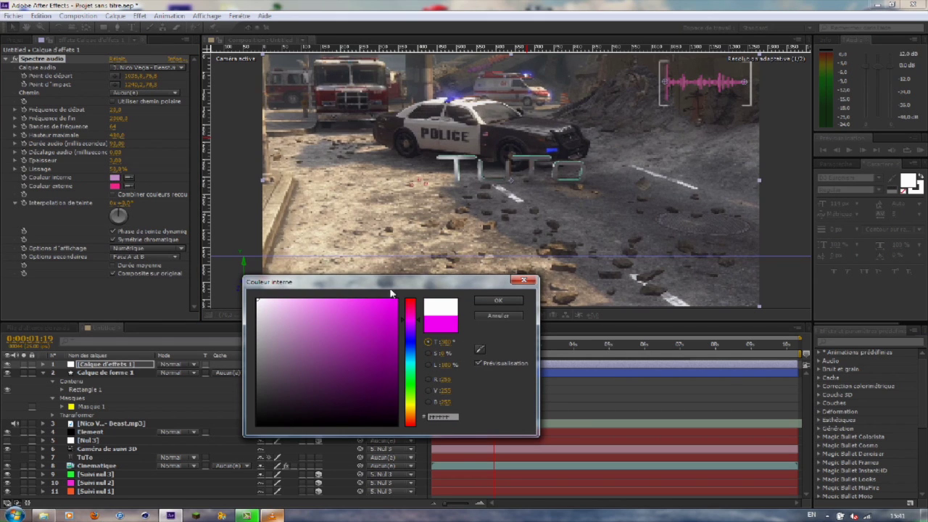
{"action": "left_click", "coordinate": [493, 304]}
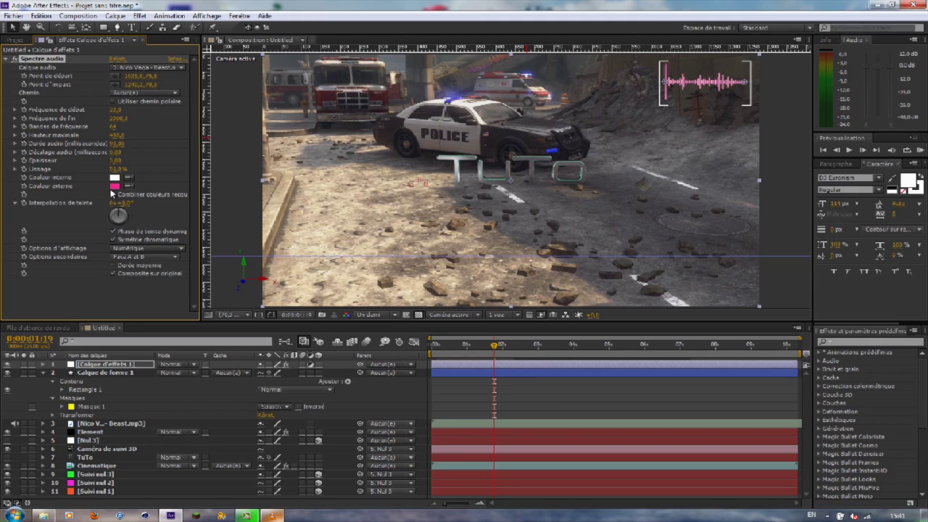
{"action": "left_click", "coordinate": [114, 187]}
{"action": "left_click_drag", "start_coordinate": [269, 307], "coordinate": [257, 298]}
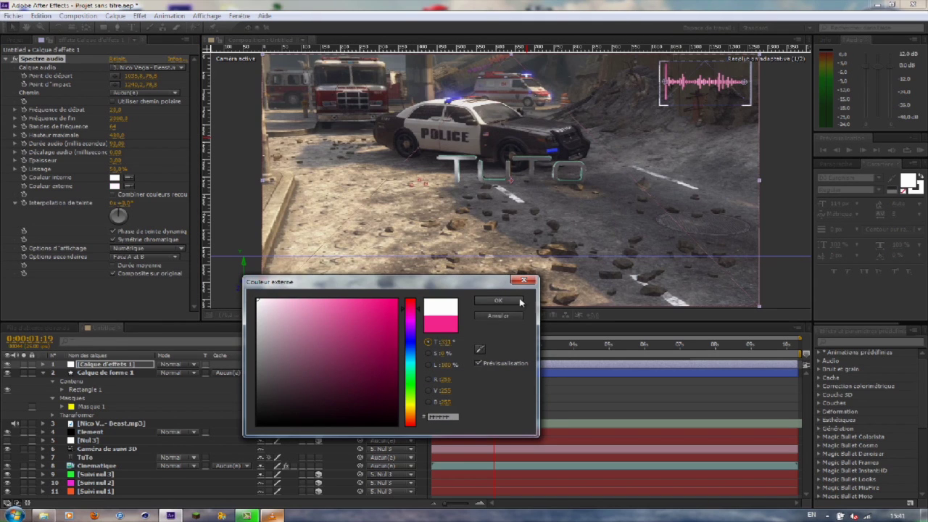
{"action": "left_click", "coordinate": [507, 300]}
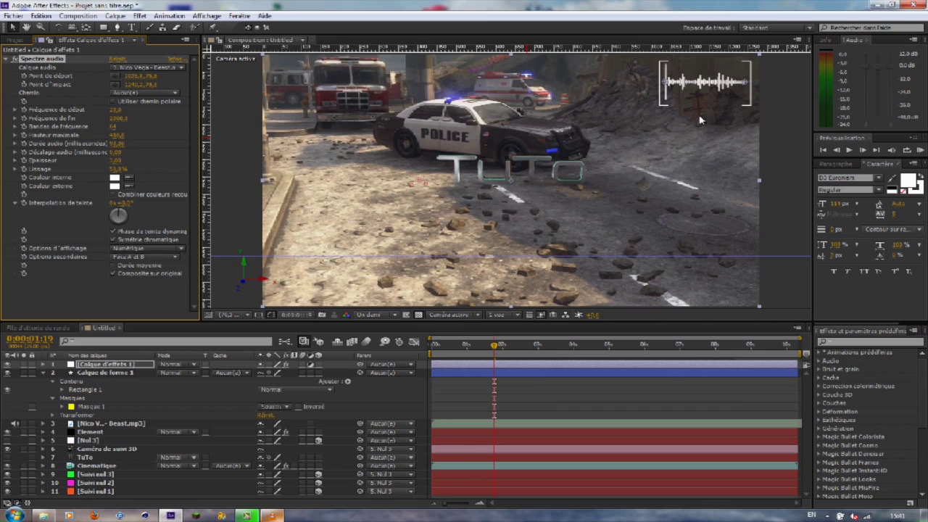
Step: Lengthen the Audio Spectrum's audio duration slightly and keep the effect selected on its adjustment layer
{"action": "left_click_drag", "start_coordinate": [115, 144], "coordinate": [95, 126]}
{"action": "mouse_move", "coordinate": [133, 137]}
{"action": "left_mouse_down"}
{"action": "mouse_move", "coordinate": [165, 136]}
{"action": "mouse_move", "coordinate": [117, 136]}
{"action": "left_mouse_up"}
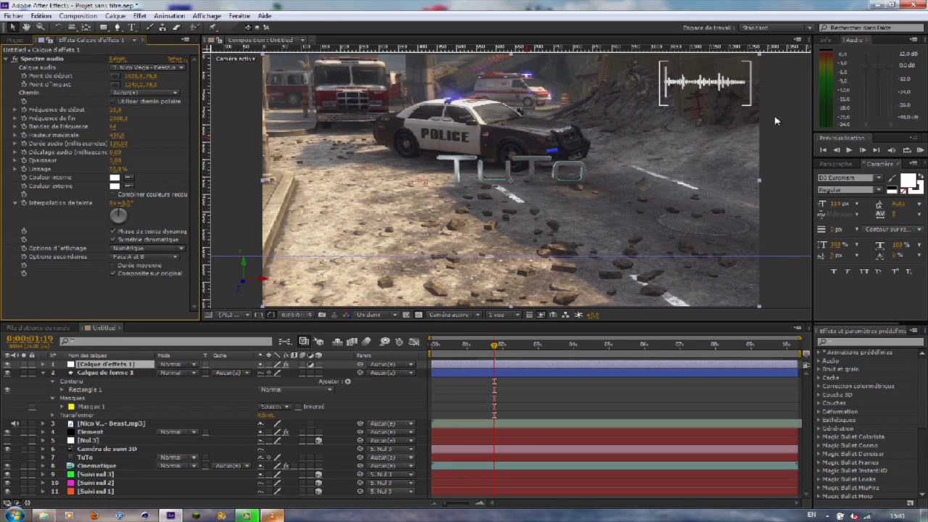
{"action": "left_click", "coordinate": [738, 85]}
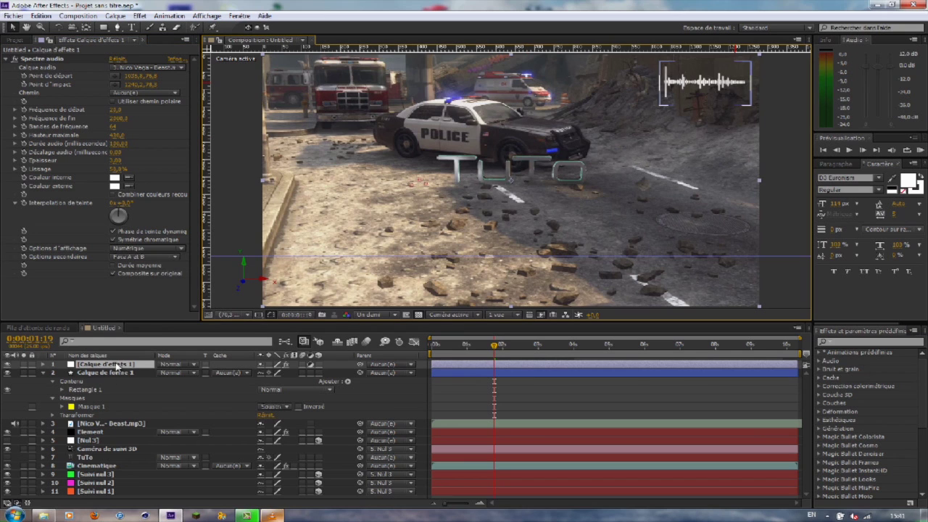
{"action": "left_click", "coordinate": [92, 355]}
{"action": "left_click", "coordinate": [53, 58]}
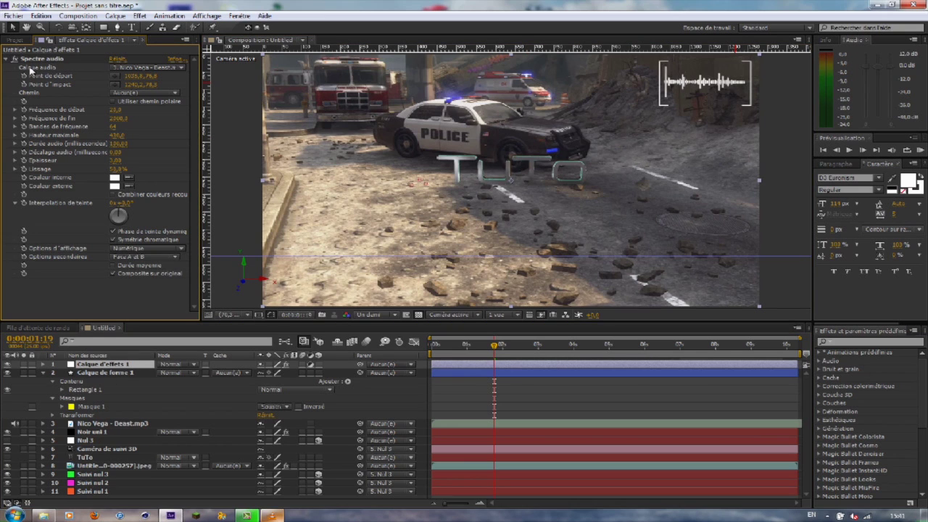
{"action": "left_click", "coordinate": [41, 59]}
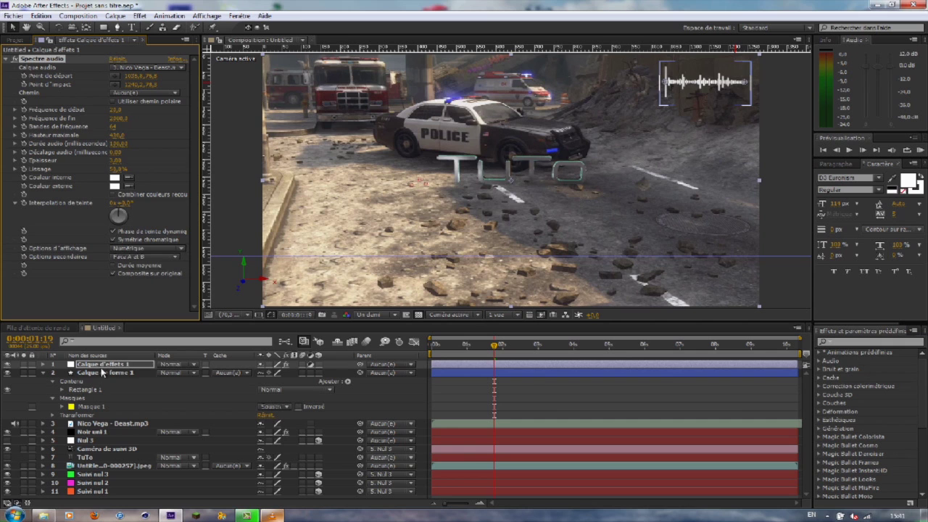
Step: Create a second adjustment layer at the top of the composition's layer stack
{"action": "left_click", "coordinate": [116, 16]}
{"action": "mouse_move", "coordinate": [191, 31]}
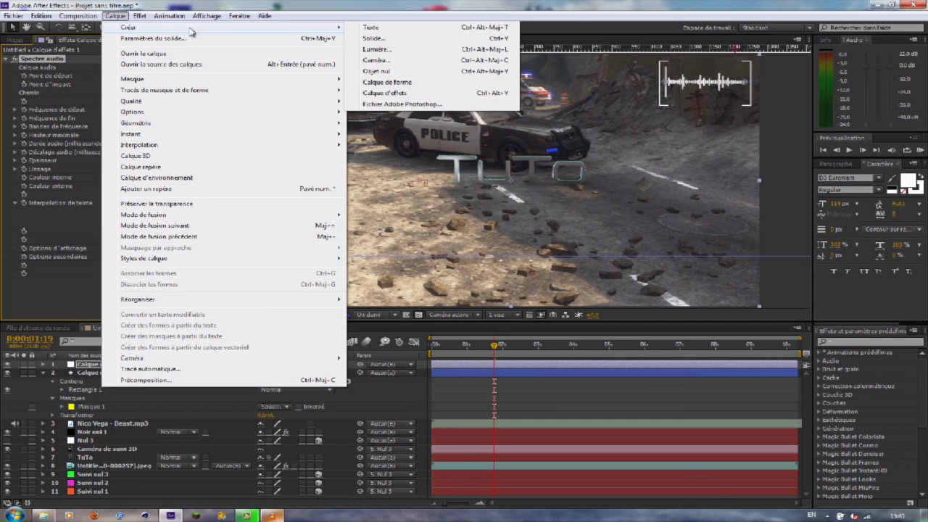
{"action": "left_click", "coordinate": [404, 93]}
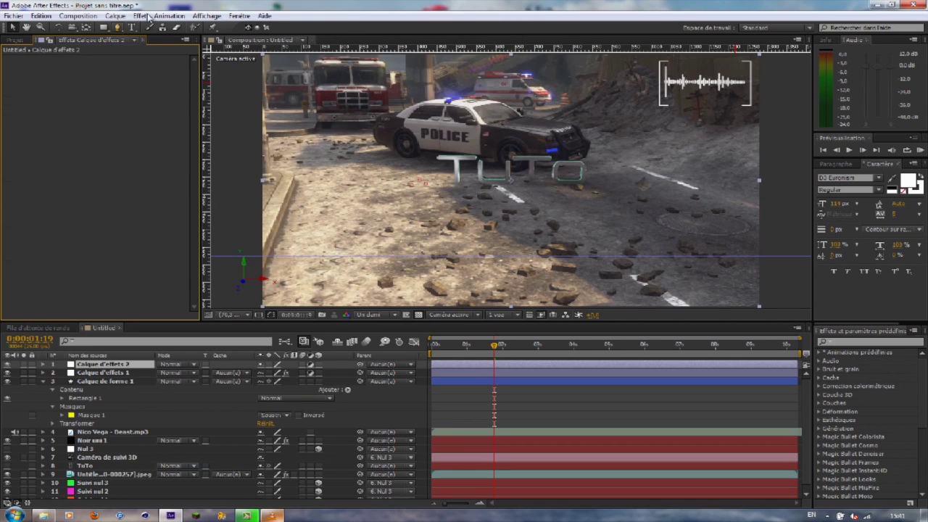
Step: Apply a Courbes (Curves) effect to the top adjustment layer and shape an S-curve that darkens shadows and brightens highlights
{"action": "left_click", "coordinate": [267, 515]}
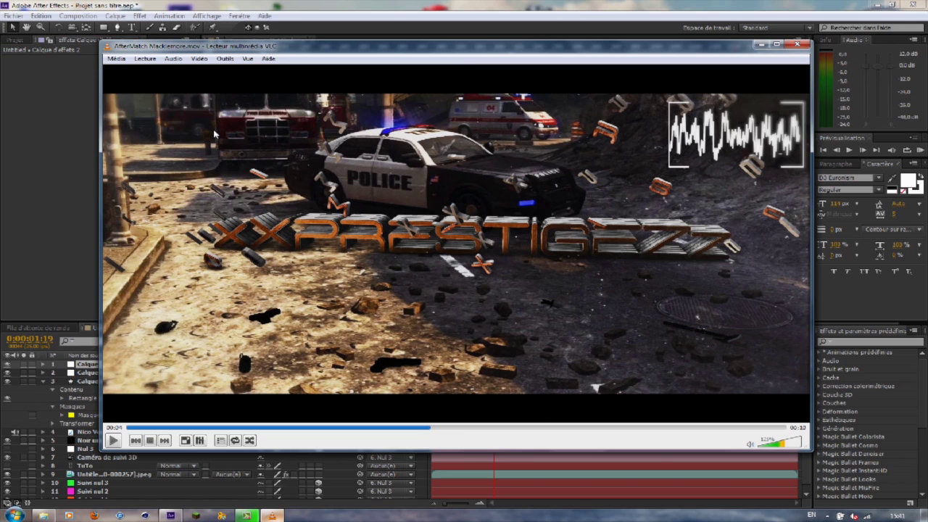
{"action": "left_click", "coordinate": [163, 6]}
{"action": "left_click", "coordinate": [139, 16]}
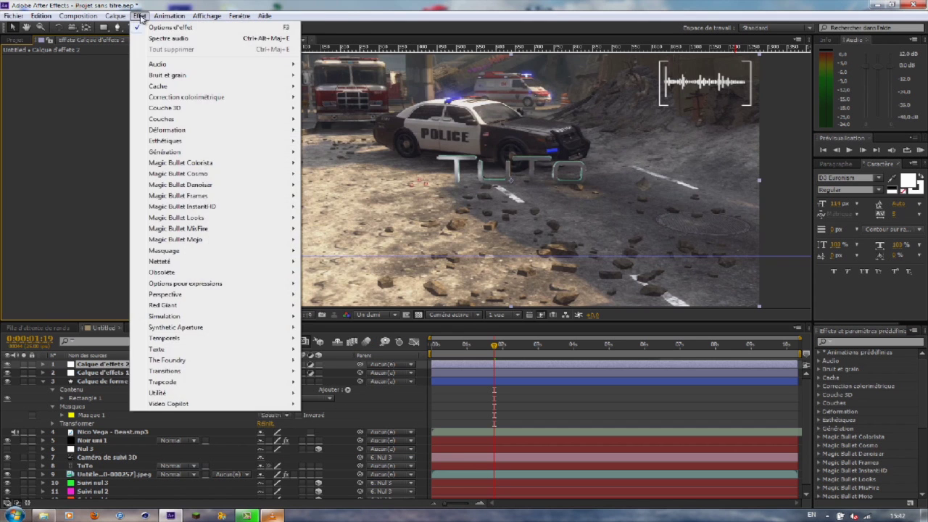
{"action": "mouse_move", "coordinate": [169, 17]}
{"action": "mouse_move", "coordinate": [139, 16]}
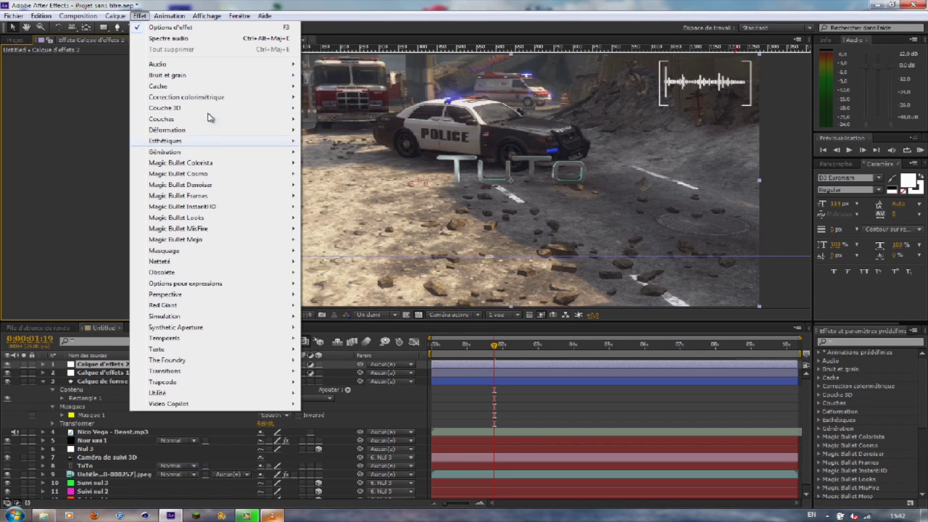
{"action": "mouse_move", "coordinate": [213, 102]}
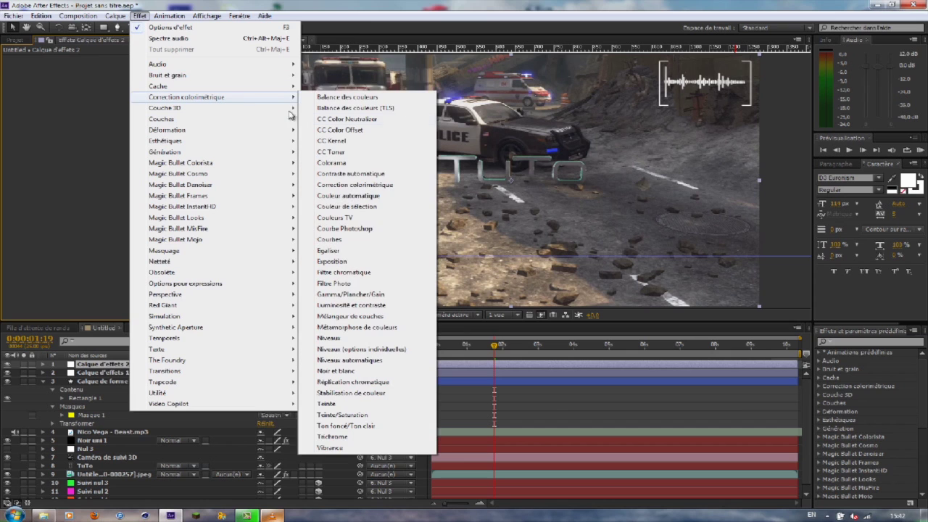
{"action": "left_click", "coordinate": [368, 242]}
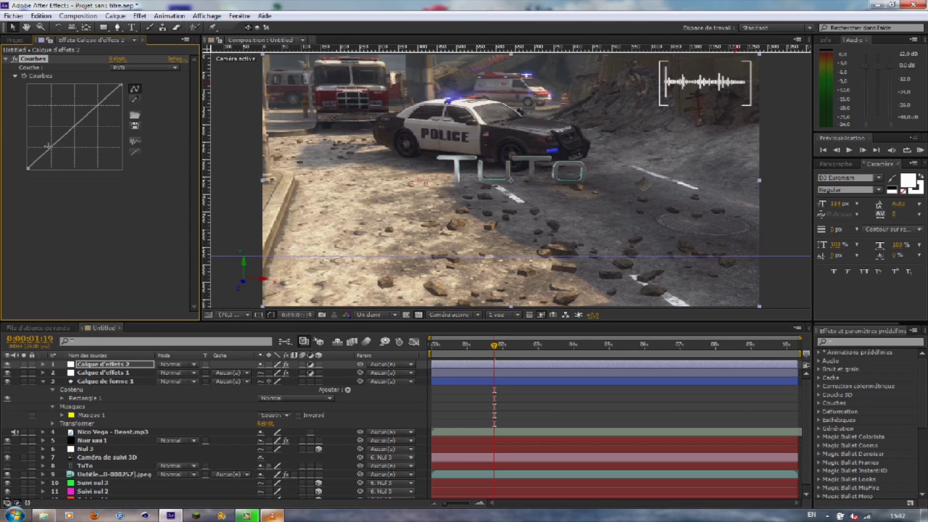
{"action": "left_click_drag", "start_coordinate": [49, 146], "coordinate": [93, 149]}
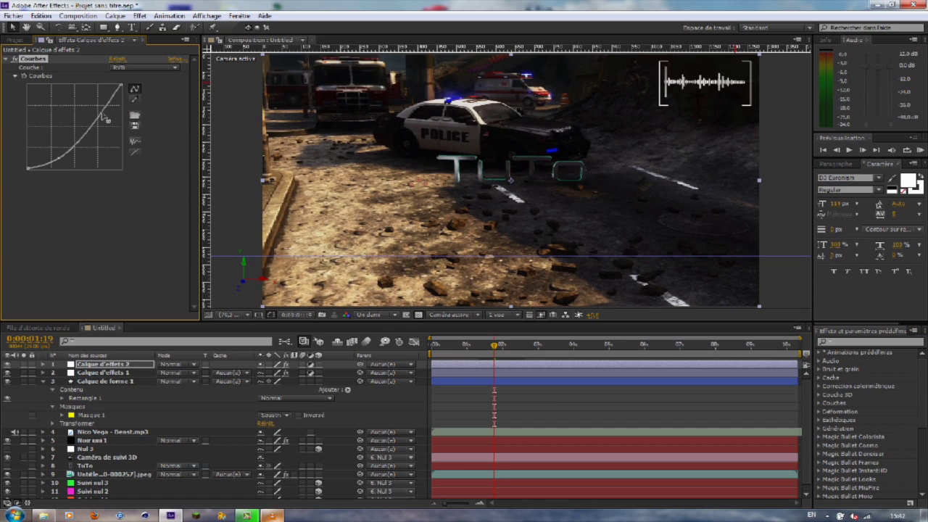
{"action": "left_click_drag", "start_coordinate": [103, 116], "coordinate": [94, 103]}
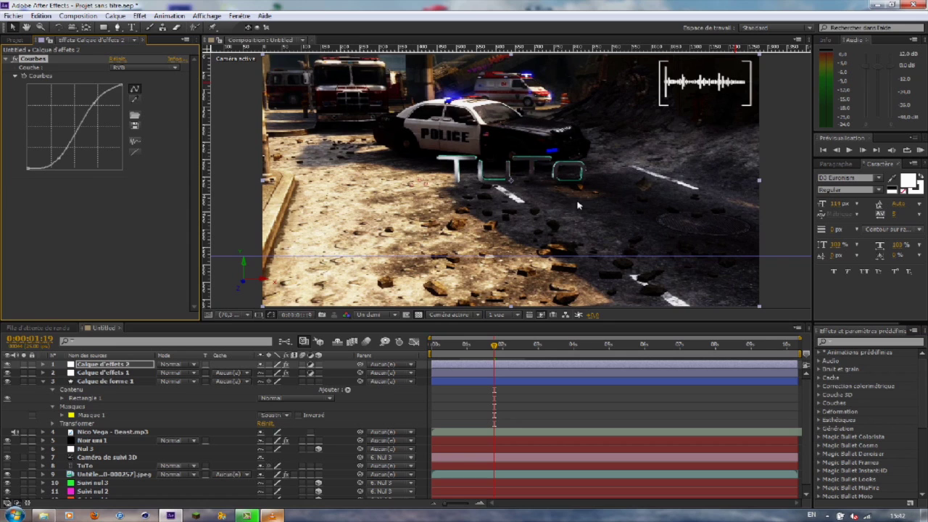
Step: Try Default Lights as Element's added lighting on the Noir uni 1 layer and raise the additional lighting's brightness multiplier
{"action": "scroll", "coordinate": [87, 424], "scroll_direction": "down", "scroll_amount": 1}
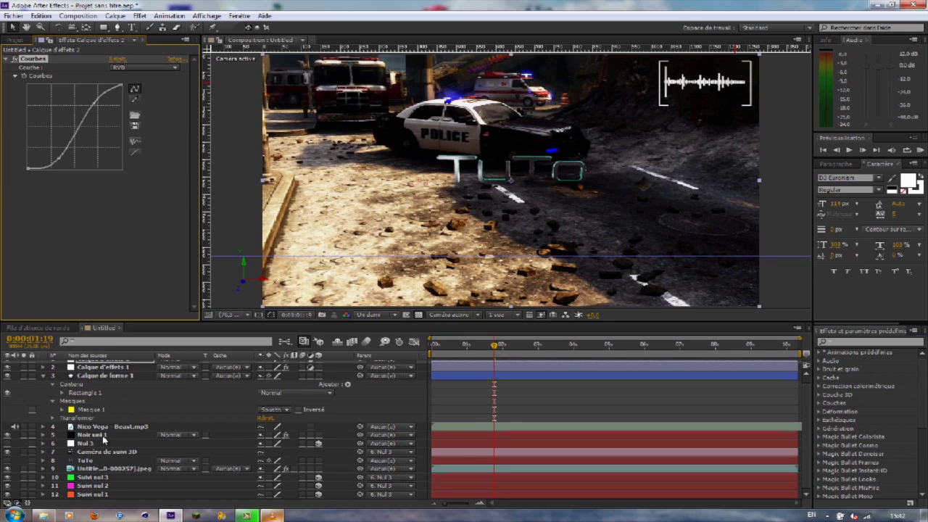
{"action": "left_click", "coordinate": [103, 436]}
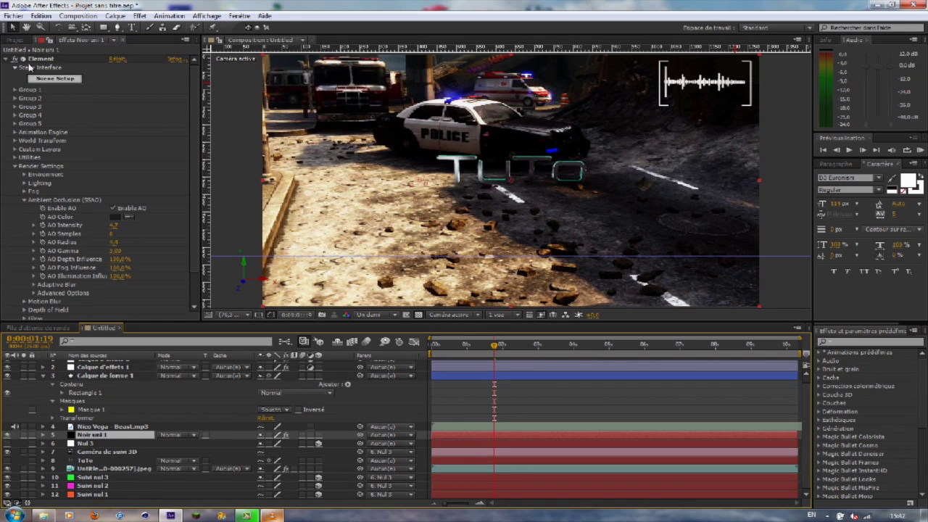
{"action": "scroll", "coordinate": [23, 163], "scroll_direction": "down", "scroll_amount": 2}
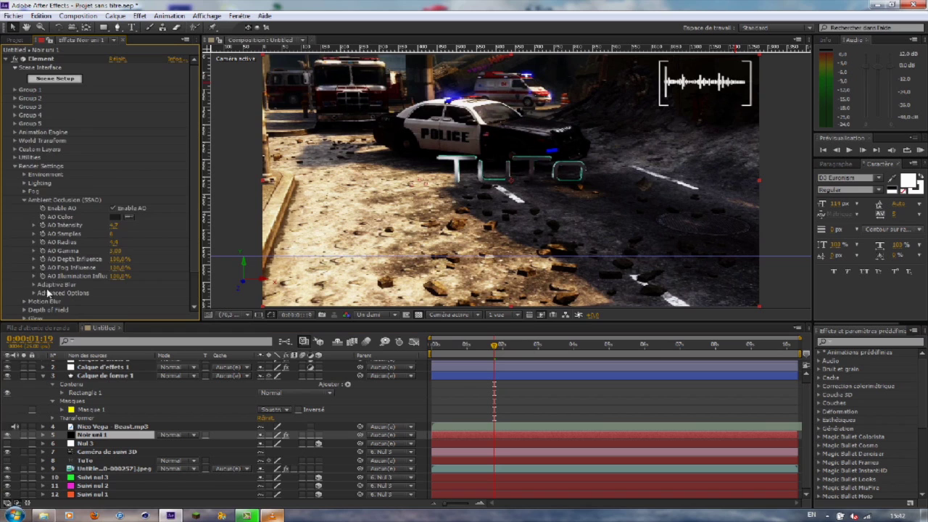
{"action": "left_click", "coordinate": [25, 178]}
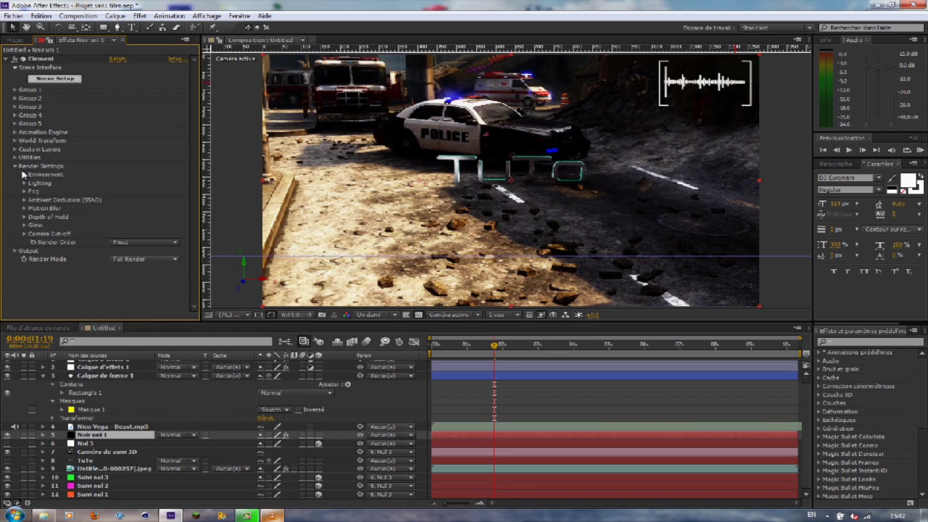
{"action": "left_click", "coordinate": [24, 184]}
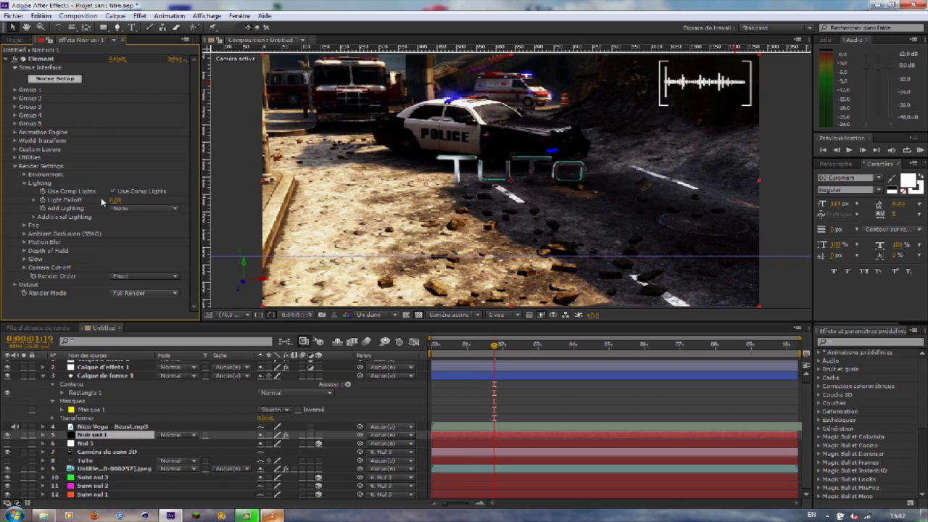
{"action": "left_click", "coordinate": [145, 209]}
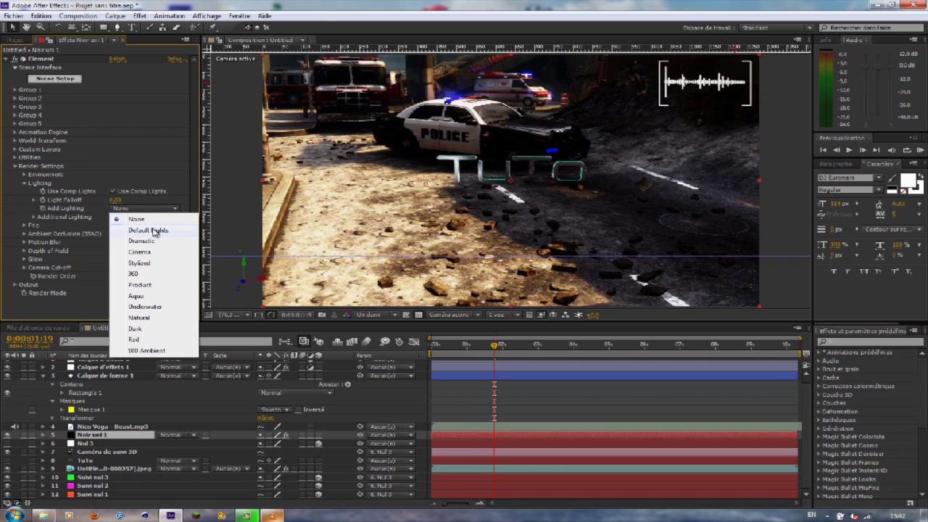
{"action": "left_click", "coordinate": [153, 231]}
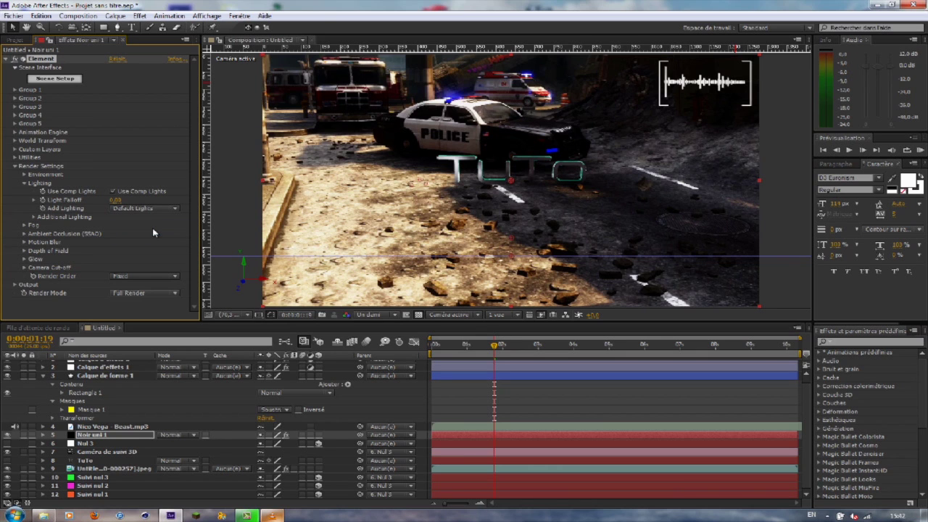
{"action": "left_click", "coordinate": [33, 218]}
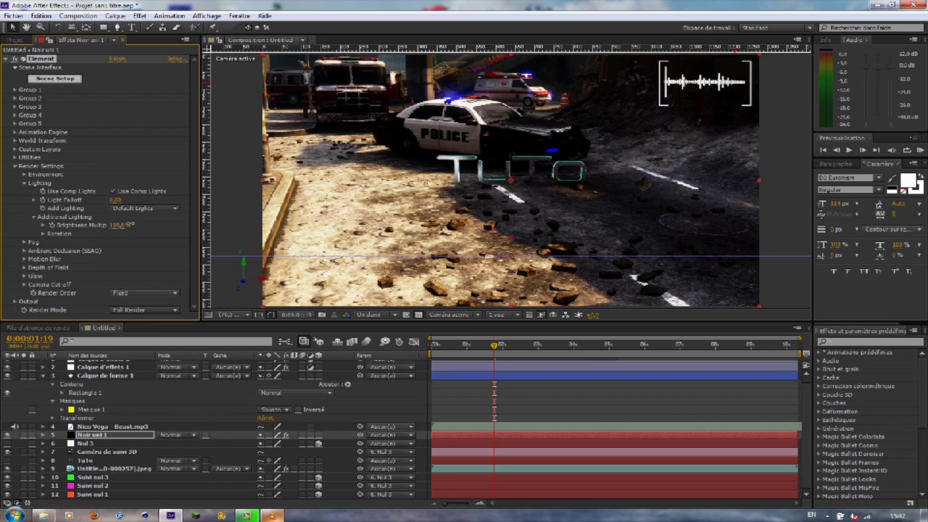
{"action": "left_click_drag", "start_coordinate": [163, 227], "coordinate": [347, 252]}
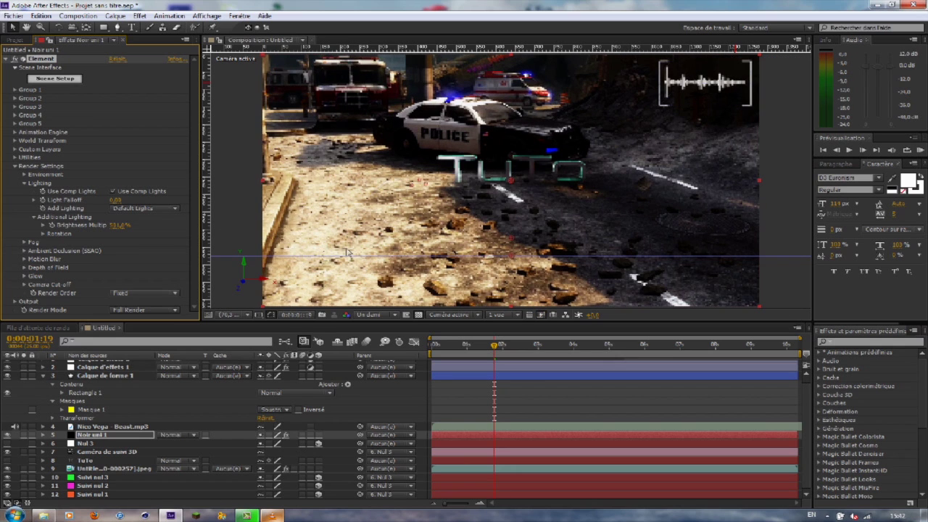
Step: Switch Element's added lighting to the Dramatic preset
{"action": "left_click", "coordinate": [113, 192]}
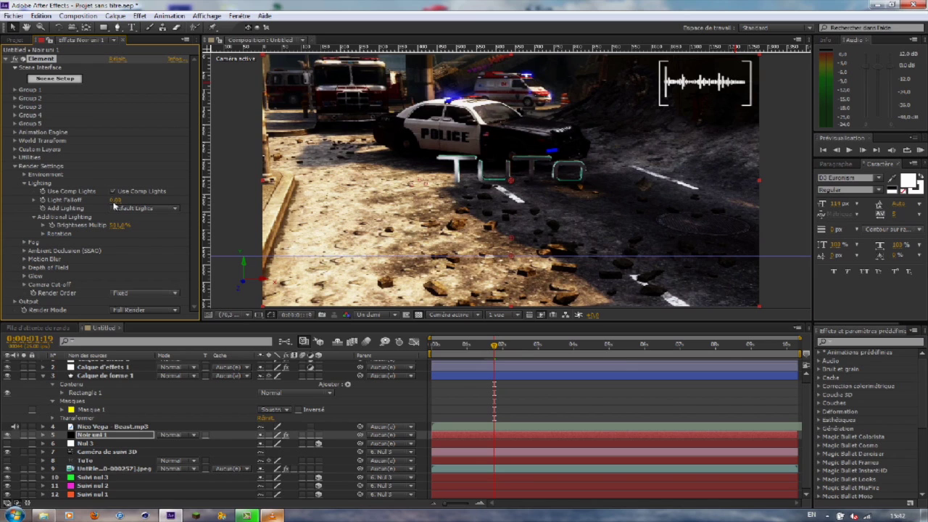
{"action": "left_click", "coordinate": [147, 210]}
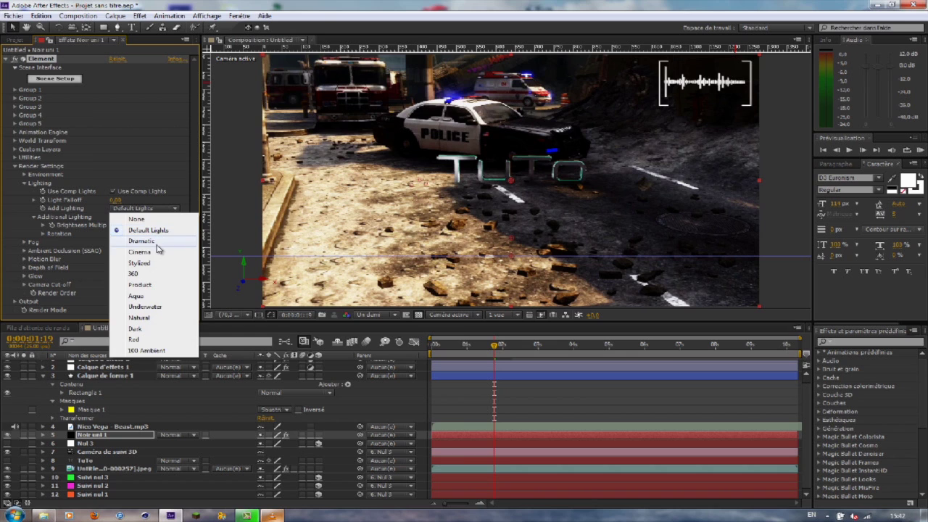
{"action": "left_click", "coordinate": [158, 242]}
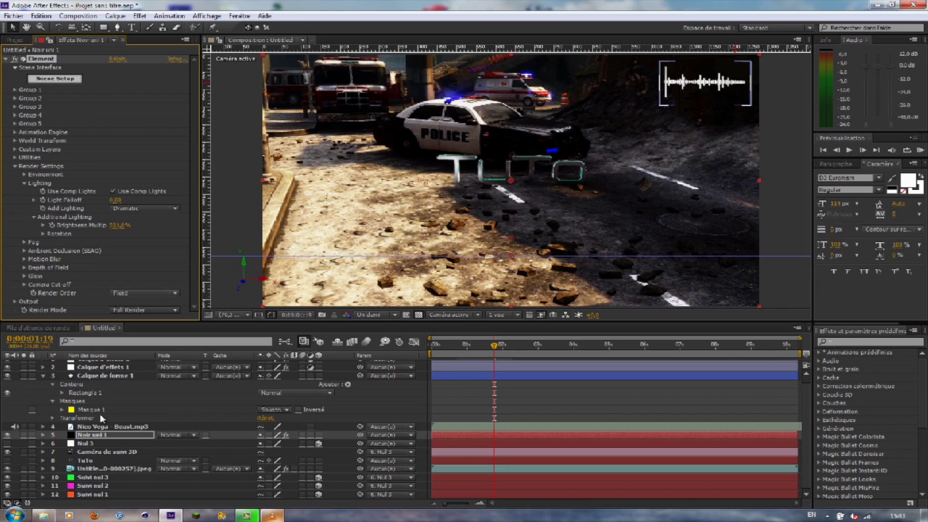
Step: Try several preview lighting presets on the extruded text in Element's Scene Setup, ending on Aqua, and accept the scene
{"action": "left_click", "coordinate": [55, 78]}
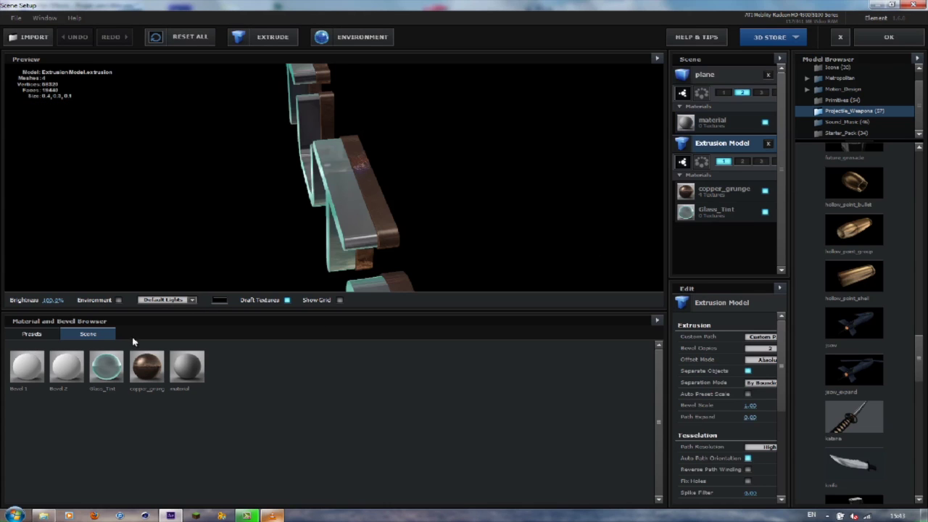
{"action": "left_click", "coordinate": [185, 300]}
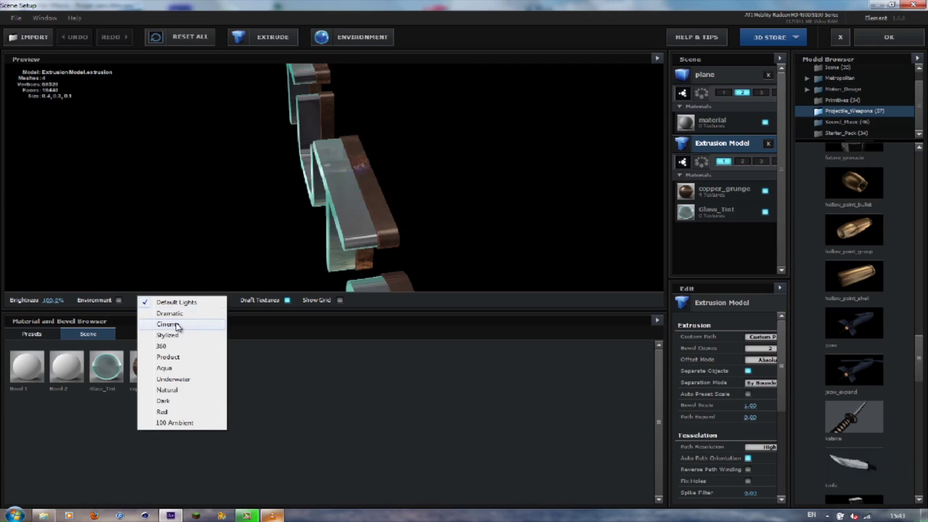
{"action": "left_click", "coordinate": [178, 327]}
{"action": "left_click", "coordinate": [185, 299]}
{"action": "left_click", "coordinate": [179, 348]}
{"action": "left_click", "coordinate": [185, 299]}
{"action": "left_click", "coordinate": [192, 377]}
{"action": "left_click_drag", "start_coordinate": [417, 180], "coordinate": [443, 213]}
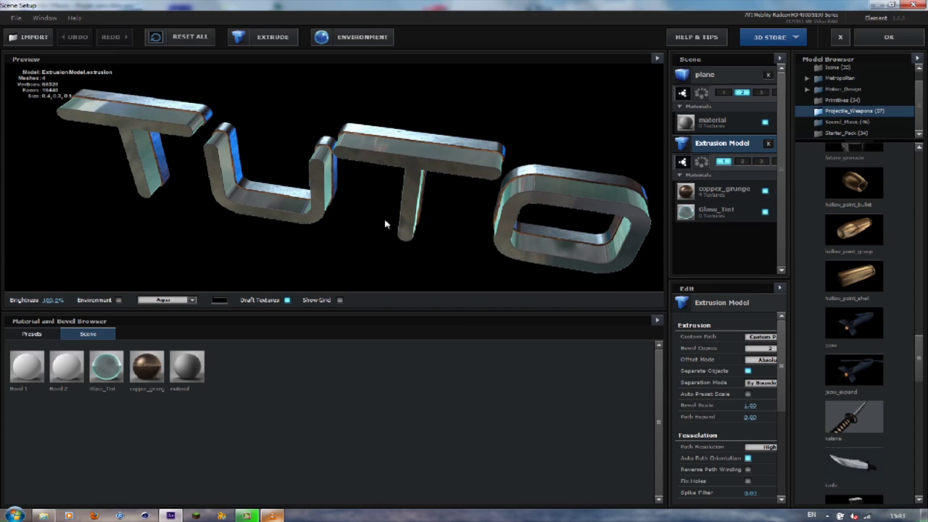
{"action": "left_click", "coordinate": [889, 38]}
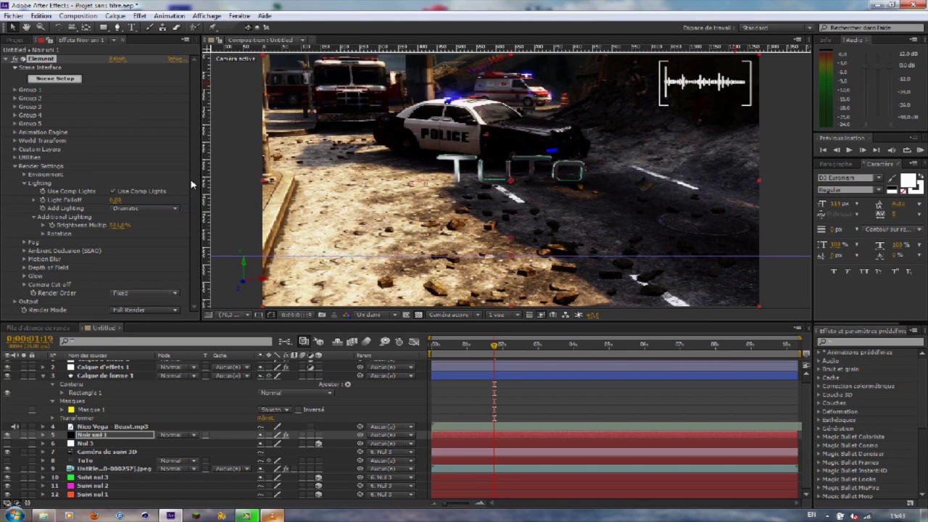
Step: Check the text in the reference video and add another extruded TuTo model in Element's Scene Setup
{"action": "left_click", "coordinate": [272, 516]}
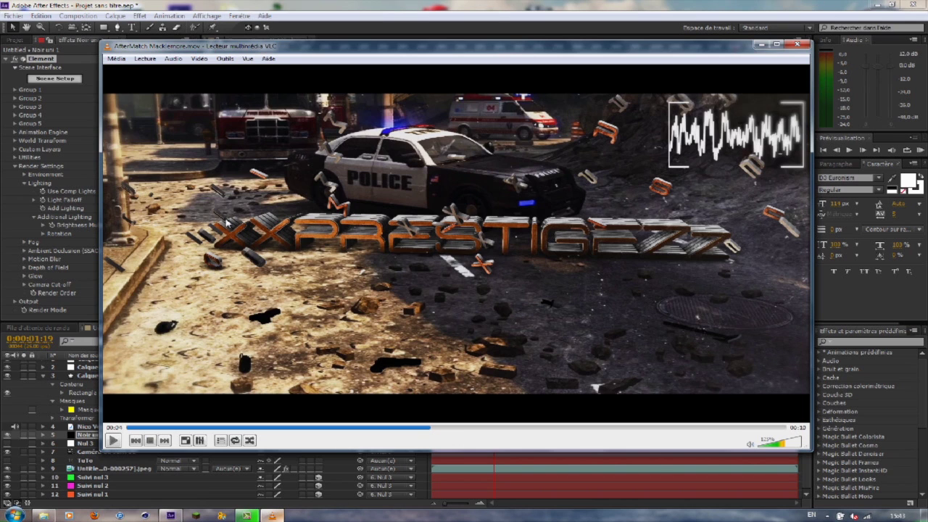
{"action": "scroll", "coordinate": [248, 223], "scroll_direction": "up", "scroll_amount": 3}
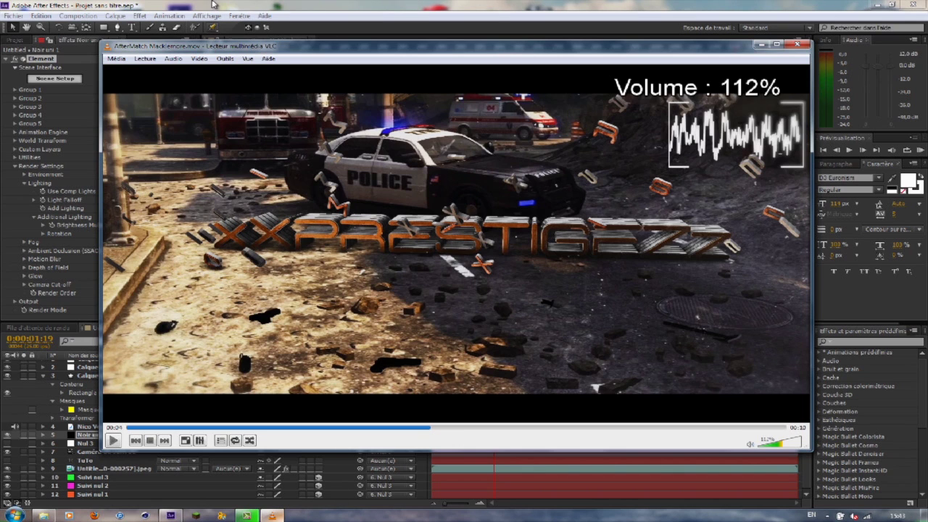
{"action": "left_click", "coordinate": [95, 104]}
{"action": "left_click", "coordinate": [41, 78]}
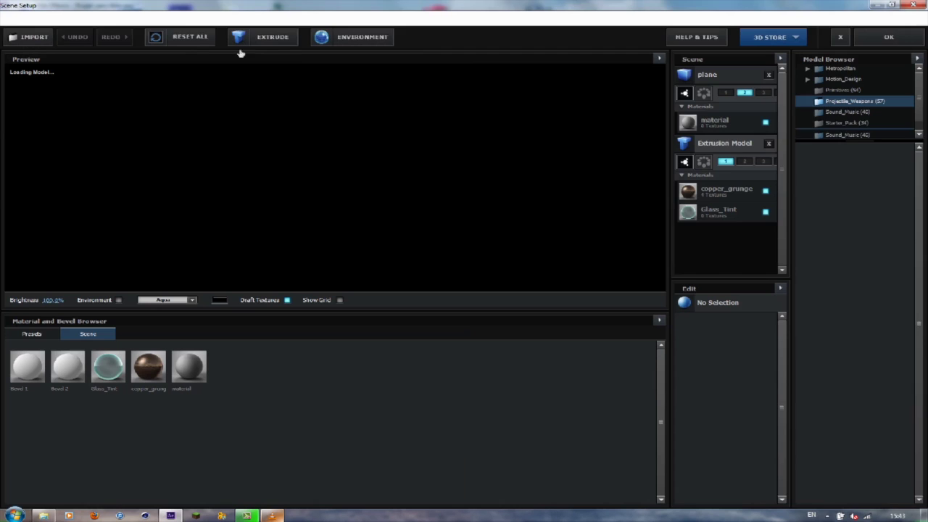
{"action": "left_click", "coordinate": [280, 41]}
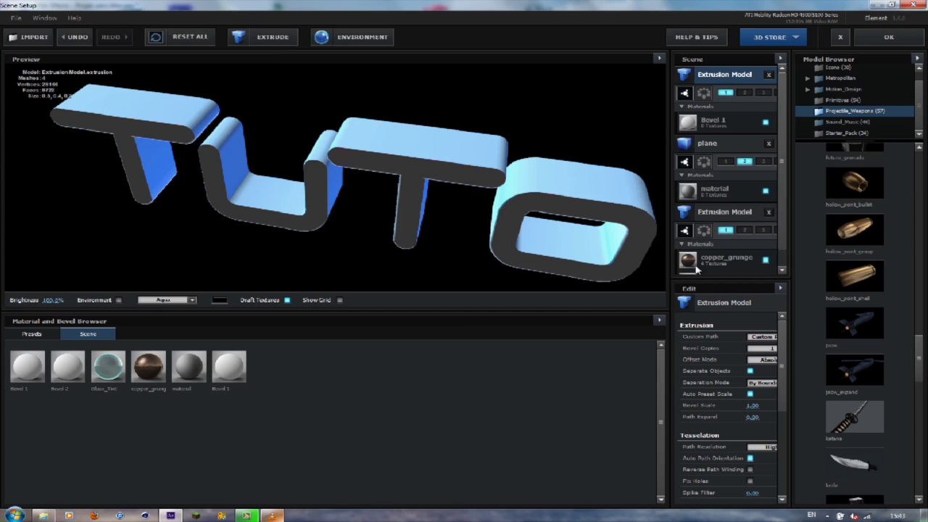
Step: Disable Auto Preset Scale on the new extrusion, assign it to group 3 and accept the scene
{"action": "left_click", "coordinate": [751, 396]}
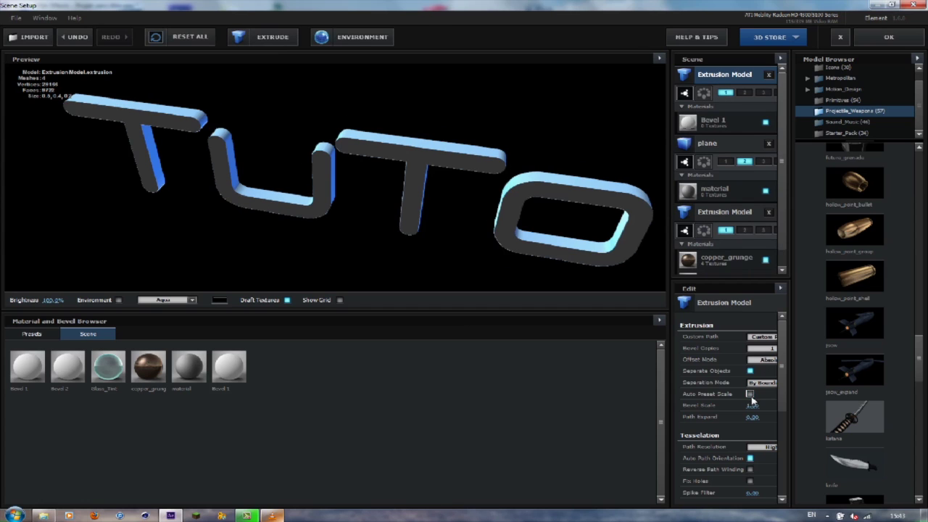
{"action": "left_click", "coordinate": [767, 92]}
{"action": "left_click", "coordinate": [887, 37]}
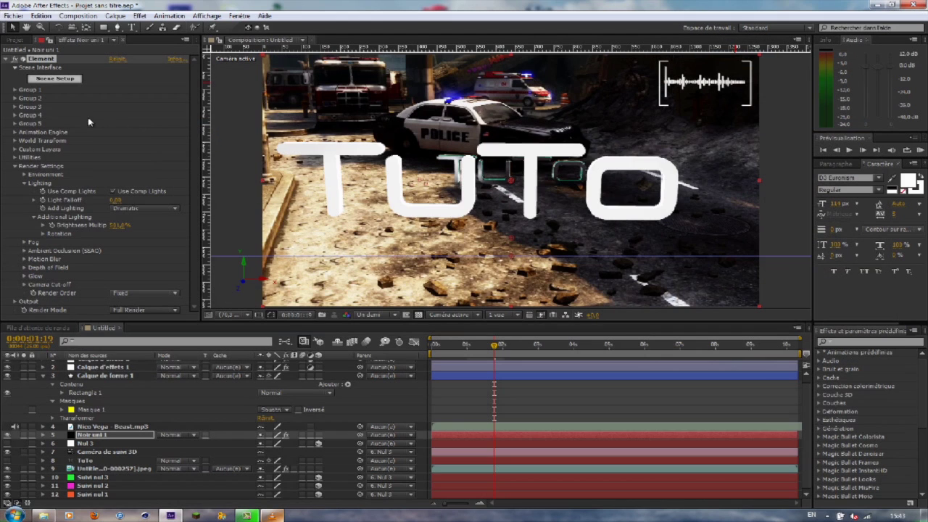
Step: Set Element's added lighting to None and its brightness multiplier to 100%
{"action": "left_click", "coordinate": [14, 107]}
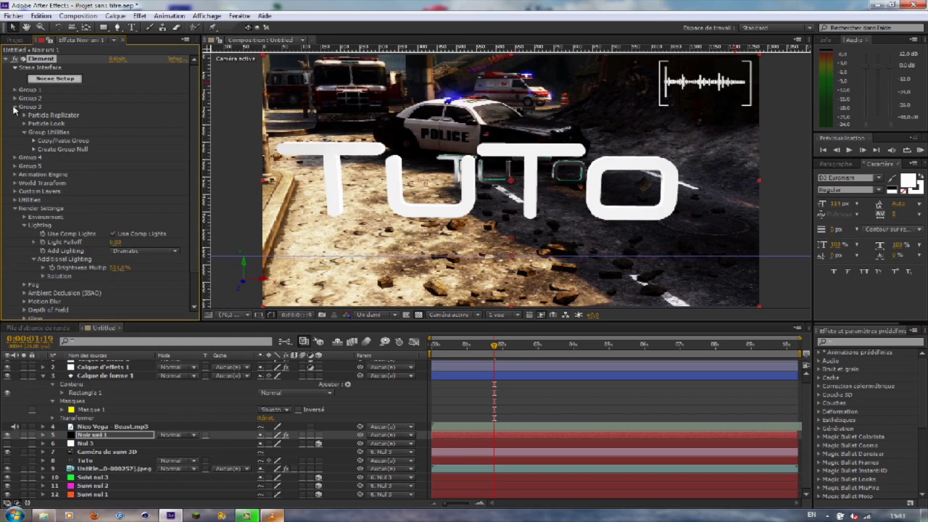
{"action": "scroll", "coordinate": [66, 175], "scroll_direction": "down", "scroll_amount": 2}
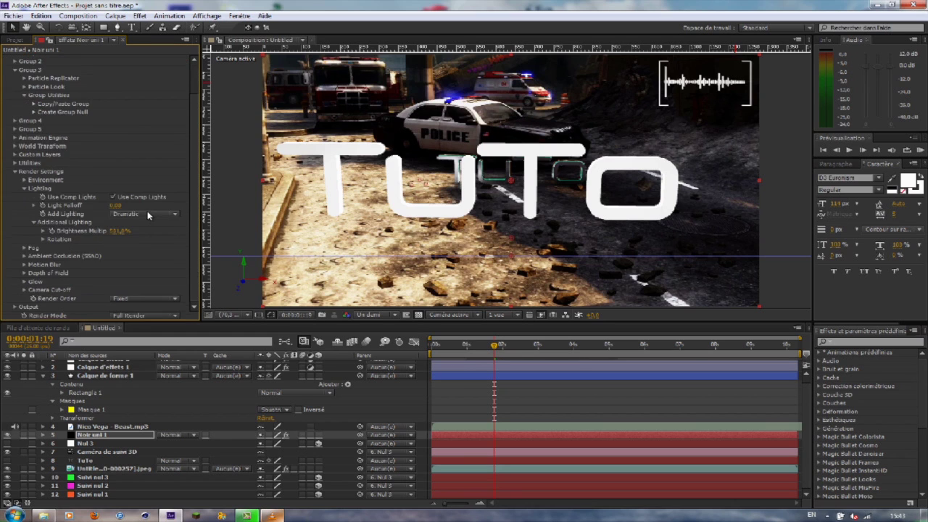
{"action": "left_click", "coordinate": [127, 215]}
{"action": "left_click", "coordinate": [135, 225]}
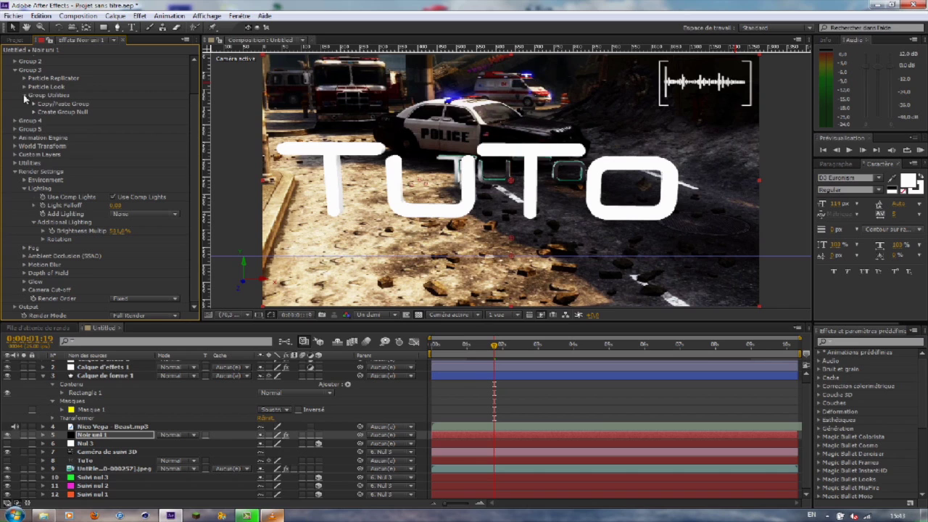
{"action": "left_click", "coordinate": [118, 231]}
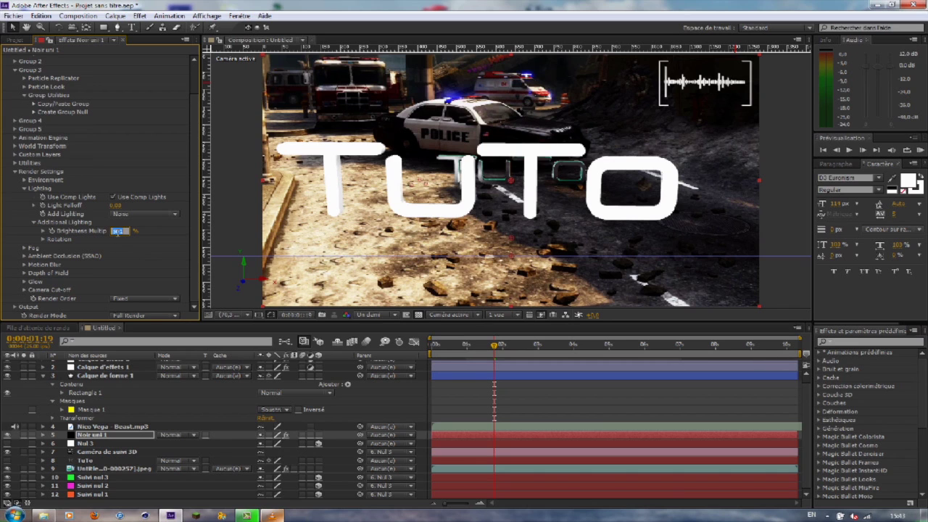
{"action": "type", "text": "100"}
{"action": "key", "text": "Return"}
Step: In the front view, lower Element's group 3 TuTo text onto the first text by setting its Position XY Y value to 525
{"action": "left_click", "coordinate": [24, 78]}
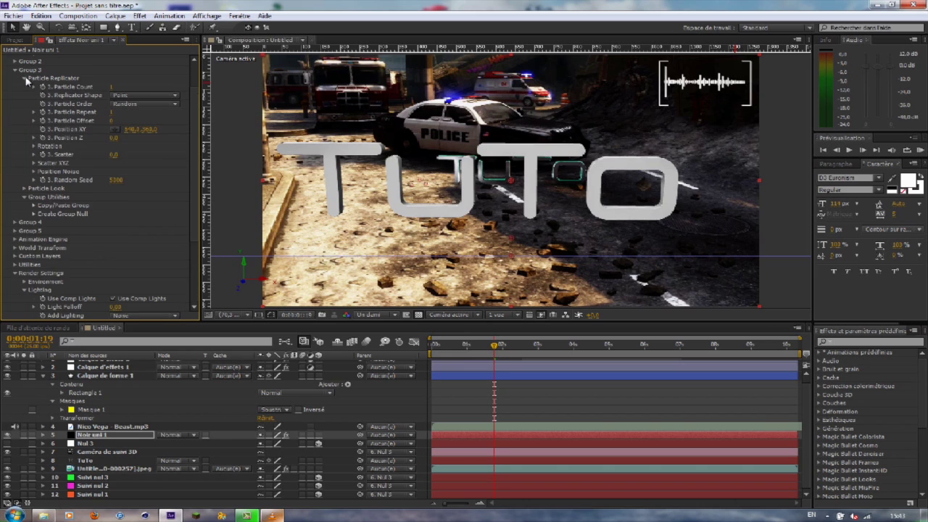
{"action": "left_click", "coordinate": [450, 315]}
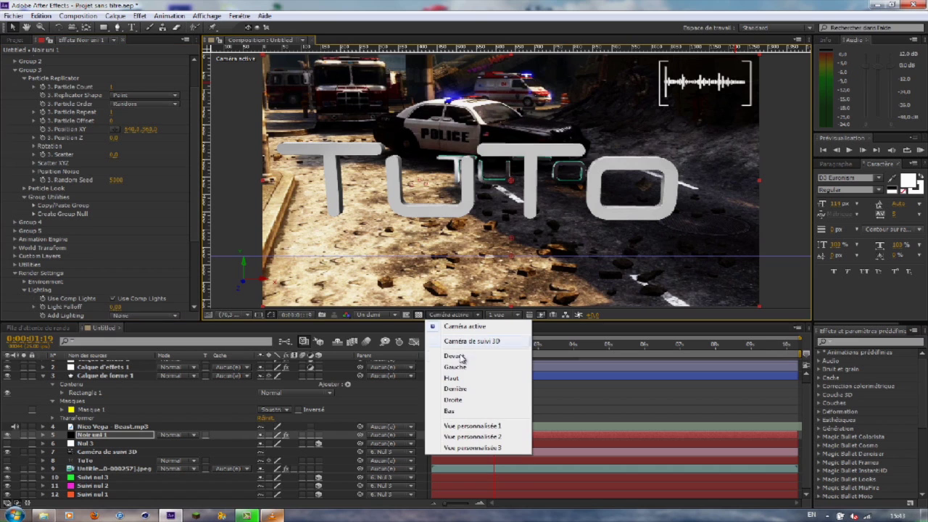
{"action": "left_click", "coordinate": [455, 357]}
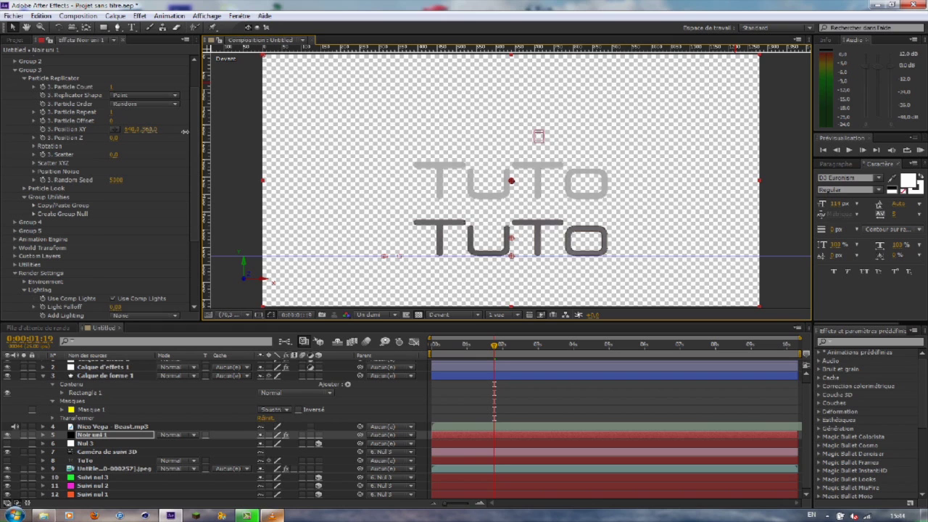
{"action": "left_click_drag", "start_coordinate": [201, 132], "coordinate": [207, 131]}
{"action": "left_click_drag", "start_coordinate": [212, 130], "coordinate": [244, 127]}
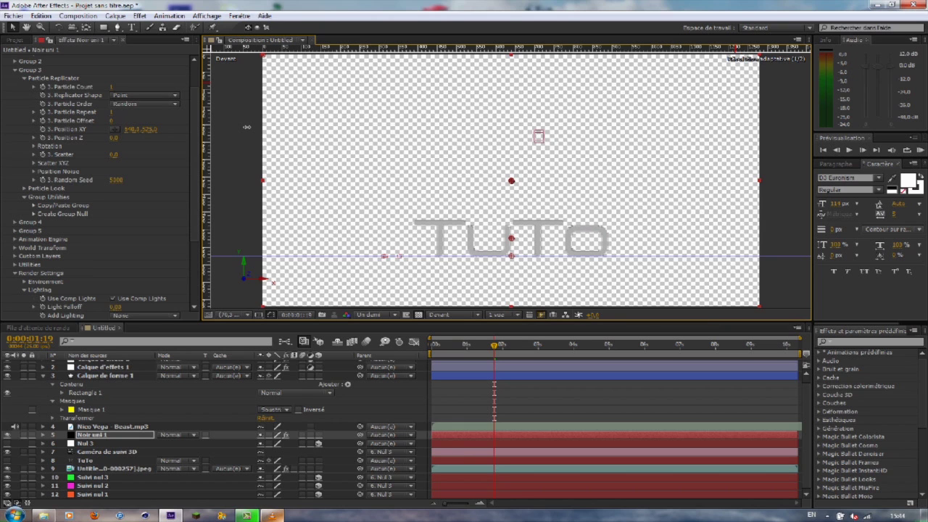
{"action": "left_click_drag", "start_coordinate": [246, 127], "coordinate": [245, 127]}
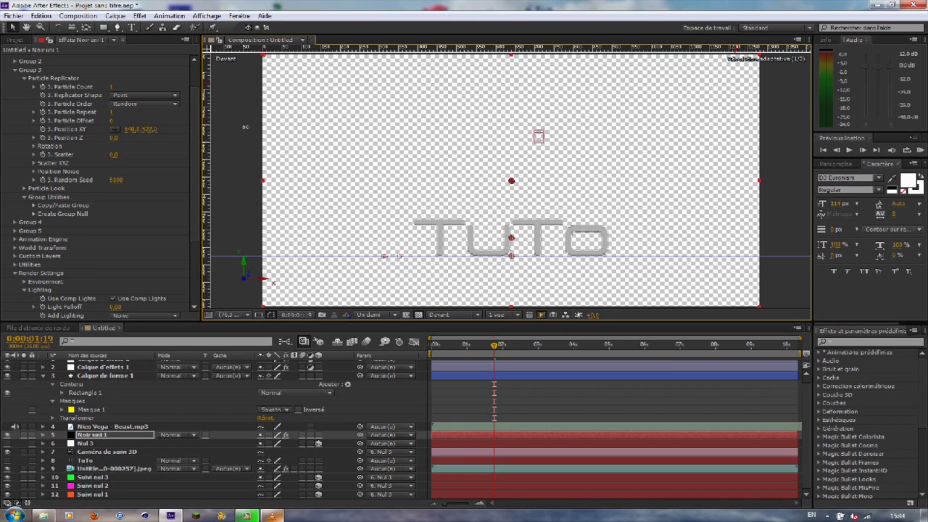
{"action": "left_click", "coordinate": [150, 129]}
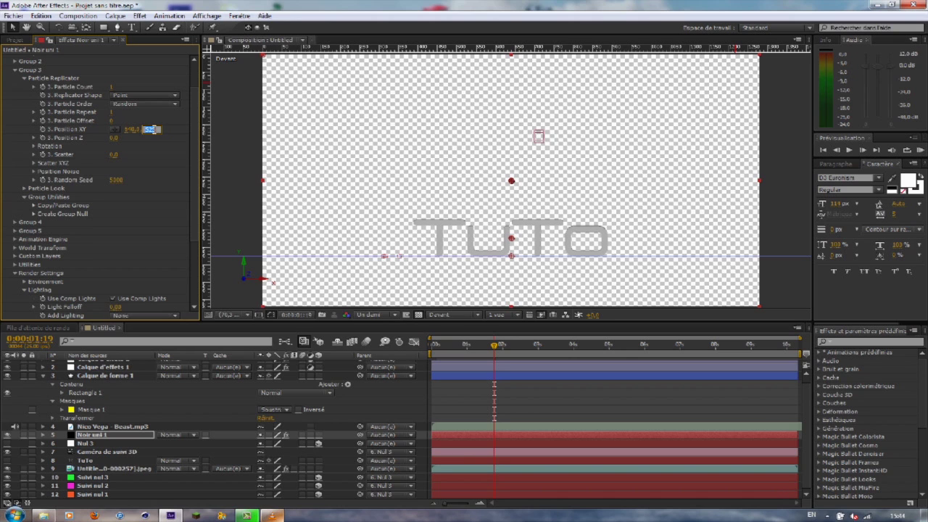
{"action": "type", "text": "525"}
{"action": "key", "text": "Return"}
{"action": "scroll", "coordinate": [164, 107], "scroll_direction": "up", "scroll_amount": 3}
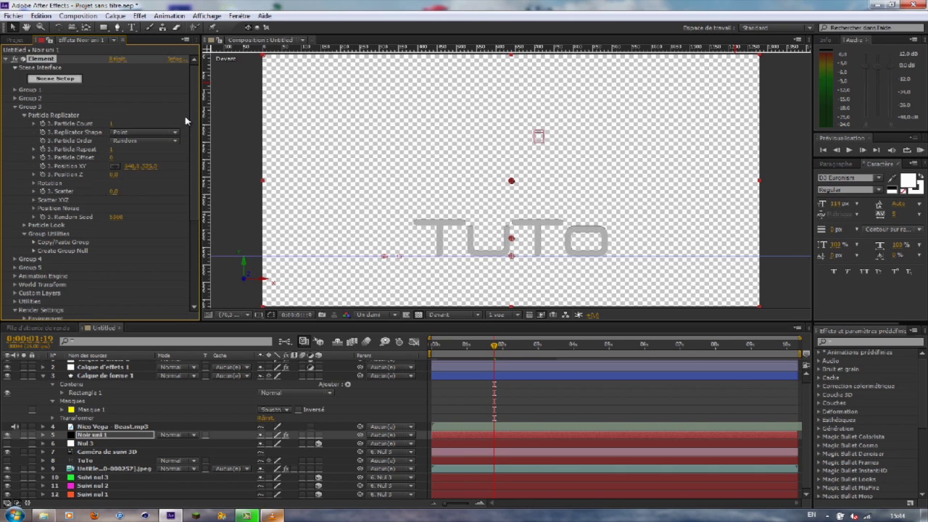
Step: Return to the active camera view and push the group 3 text back to a Position Z of about 1240
{"action": "left_click", "coordinate": [433, 318]}
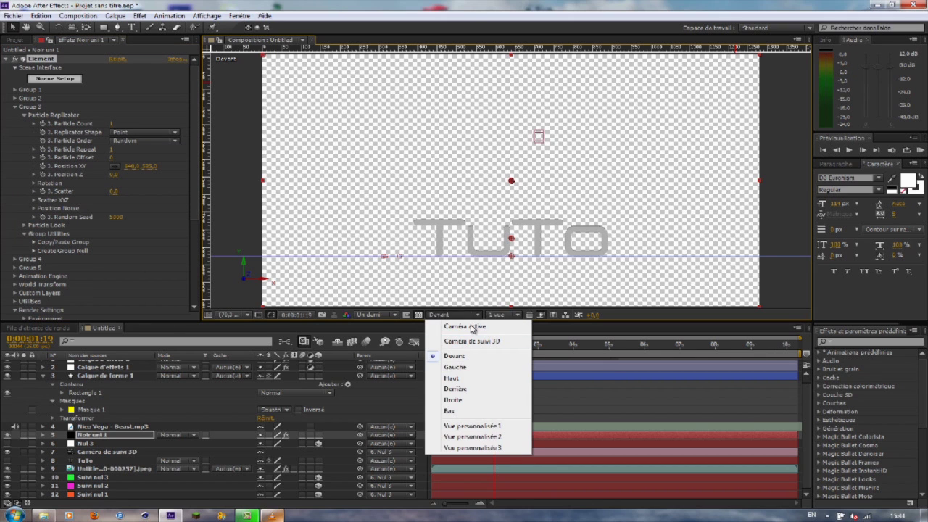
{"action": "left_click", "coordinate": [477, 325]}
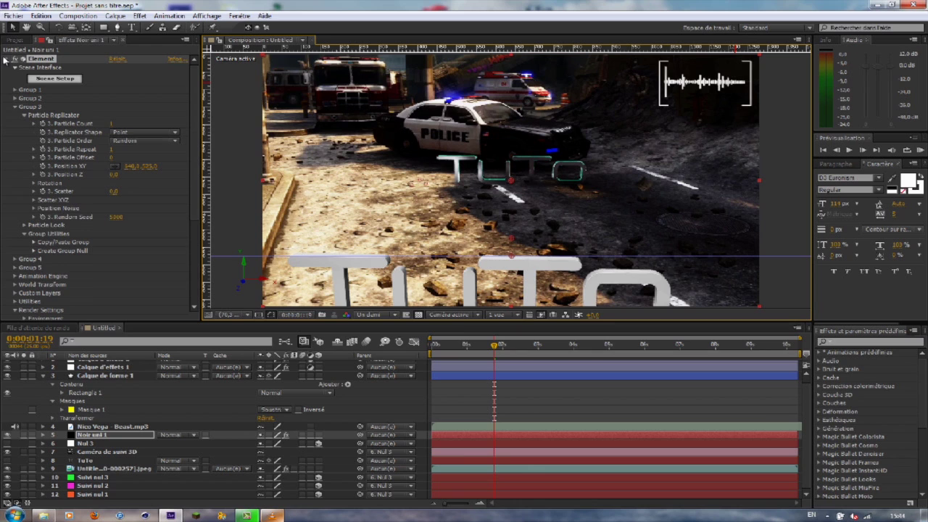
{"action": "left_click_drag", "start_coordinate": [113, 176], "coordinate": [313, 261]}
Step: Check the depth placement of the text models in the right-side view and the active camera view
{"action": "left_click", "coordinate": [451, 314]}
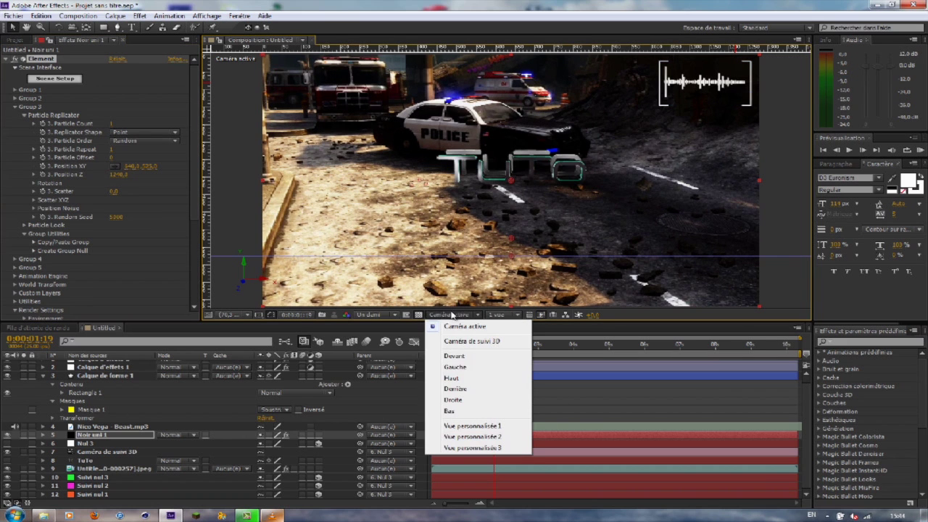
{"action": "left_click", "coordinate": [464, 401]}
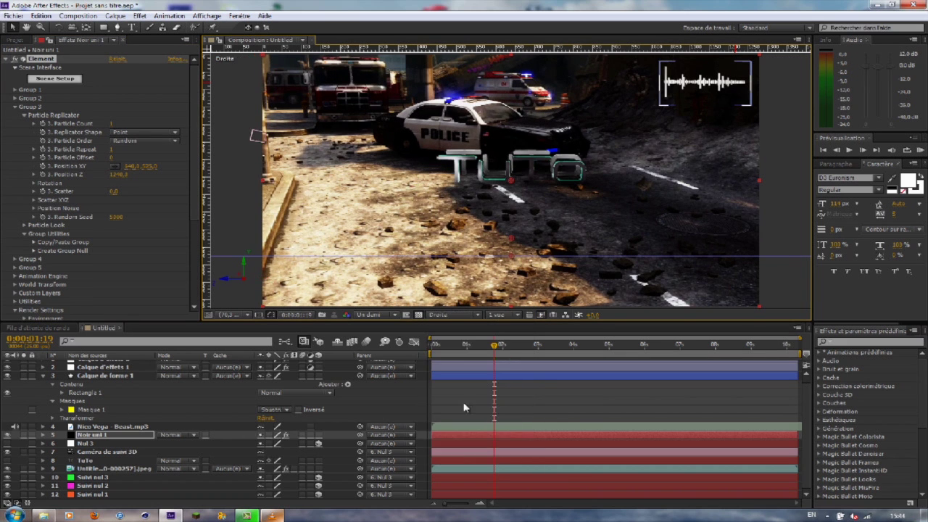
{"action": "scroll", "coordinate": [488, 200], "scroll_direction": "down", "scroll_amount": 8}
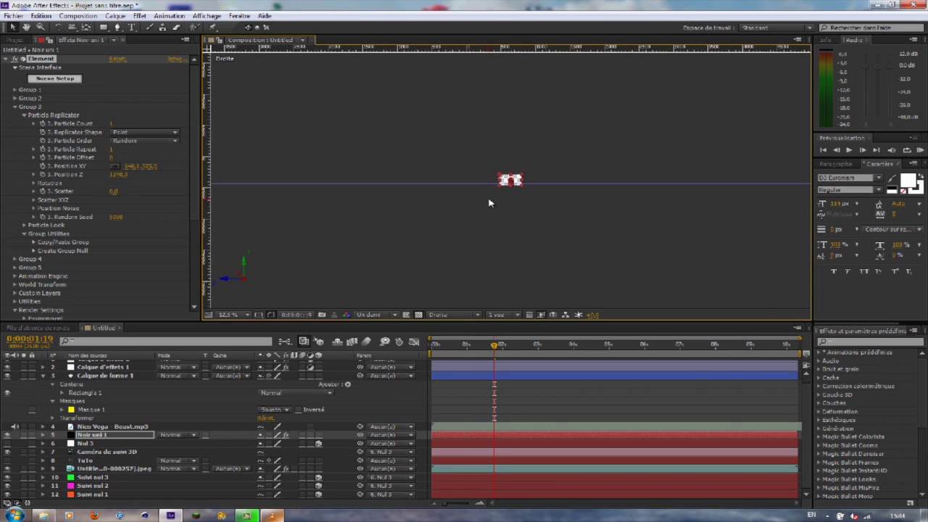
{"action": "scroll", "coordinate": [491, 203], "scroll_direction": "up", "scroll_amount": 6}
{"action": "scroll", "coordinate": [488, 202], "scroll_direction": "up", "scroll_amount": 2}
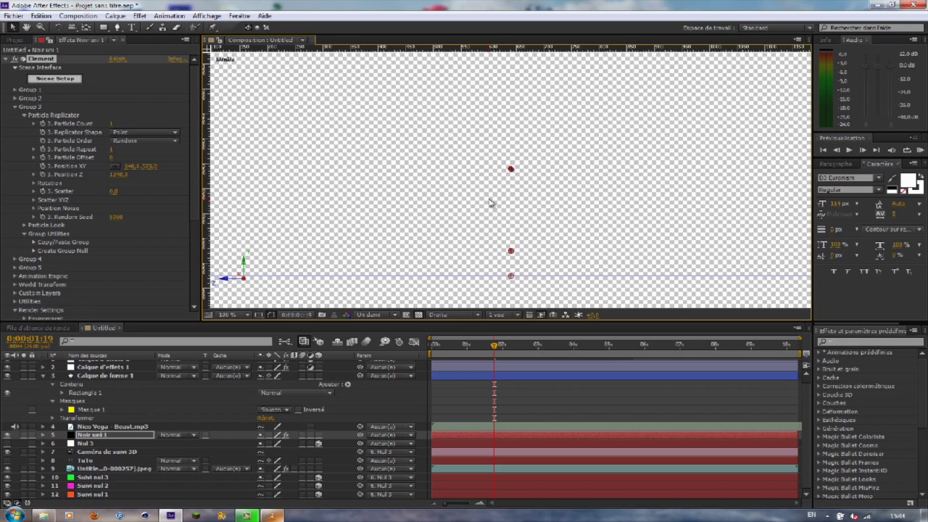
{"action": "scroll", "coordinate": [489, 203], "scroll_direction": "down", "scroll_amount": 2}
{"action": "left_click", "coordinate": [456, 317]}
{"action": "left_click", "coordinate": [464, 326]}
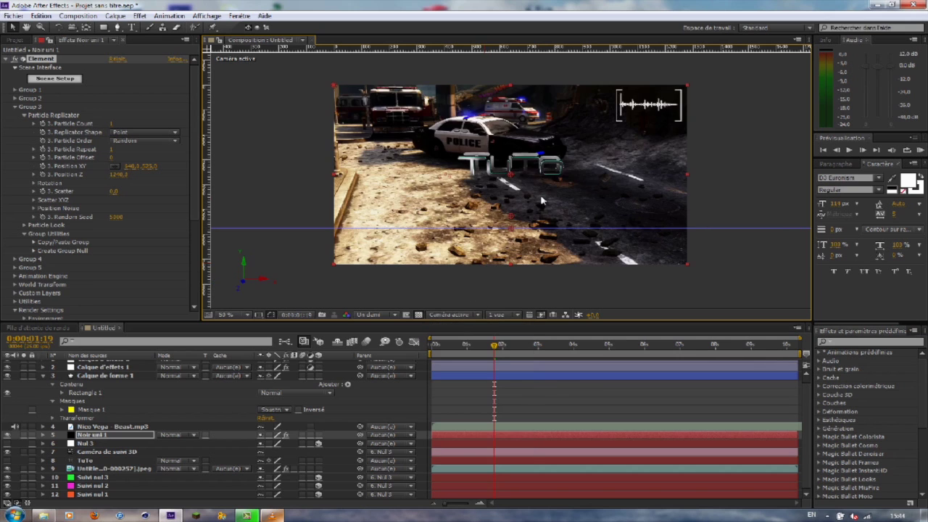
{"action": "scroll", "coordinate": [497, 164], "scroll_direction": "up", "scroll_amount": 2}
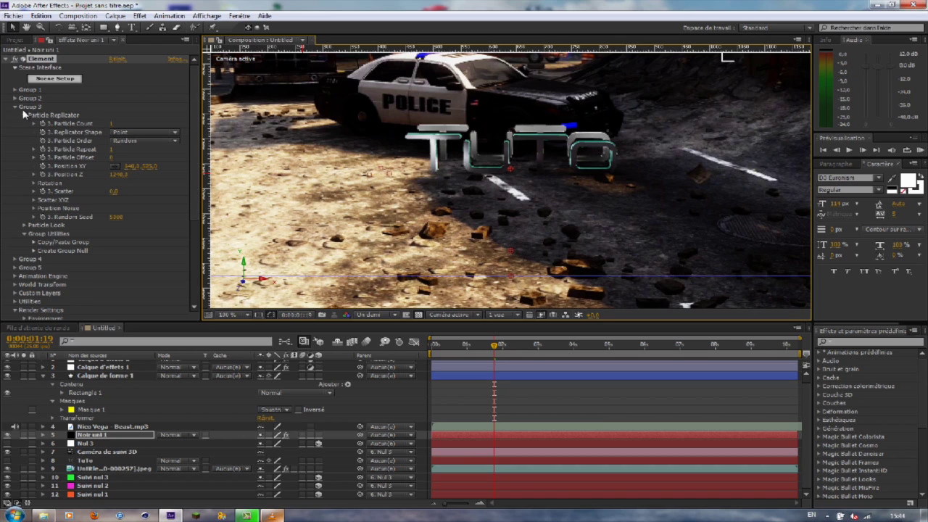
Step: Try changing group 3's Particle Count and Particle Repeat values to duplicate the text
{"action": "left_click", "coordinate": [115, 124]}
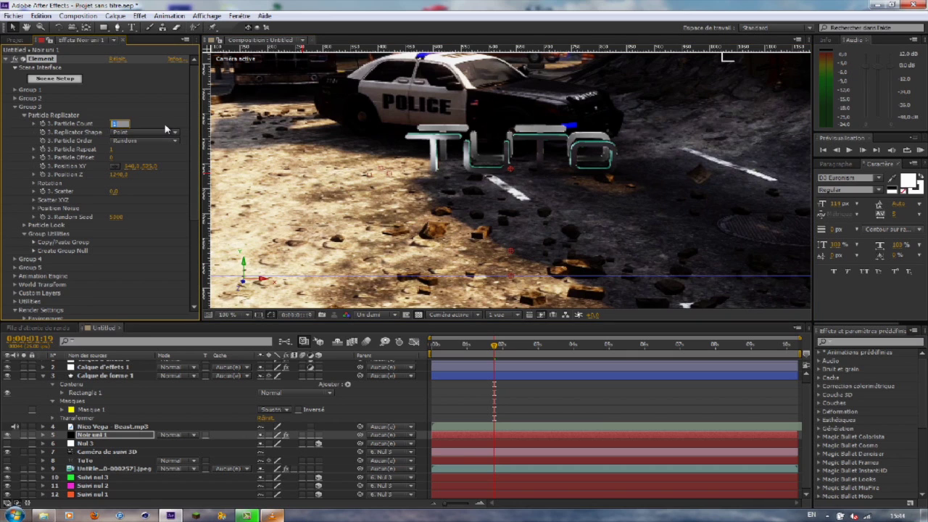
{"action": "key", "text": "Return"}
{"action": "left_click", "coordinate": [116, 124]}
{"action": "key", "text": "Return"}
{"action": "left_click", "coordinate": [113, 149]}
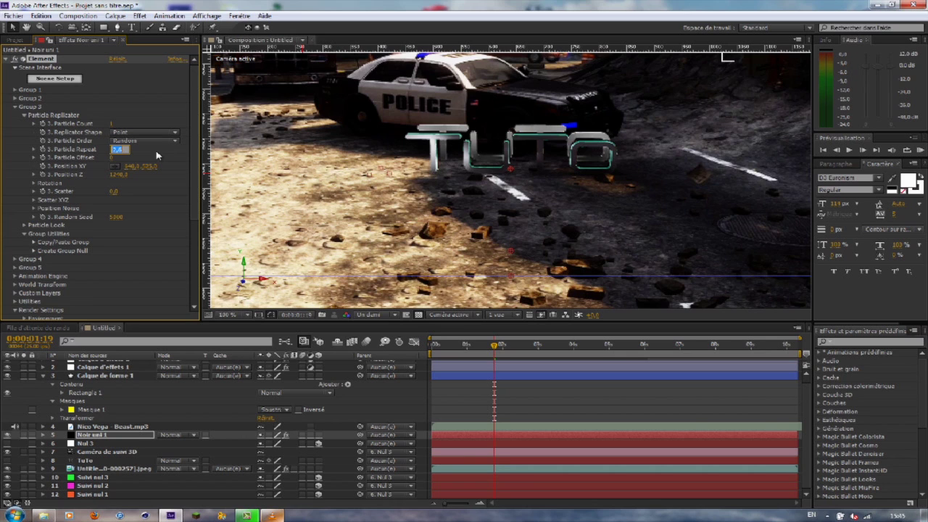
{"action": "left_click", "coordinate": [158, 155]}
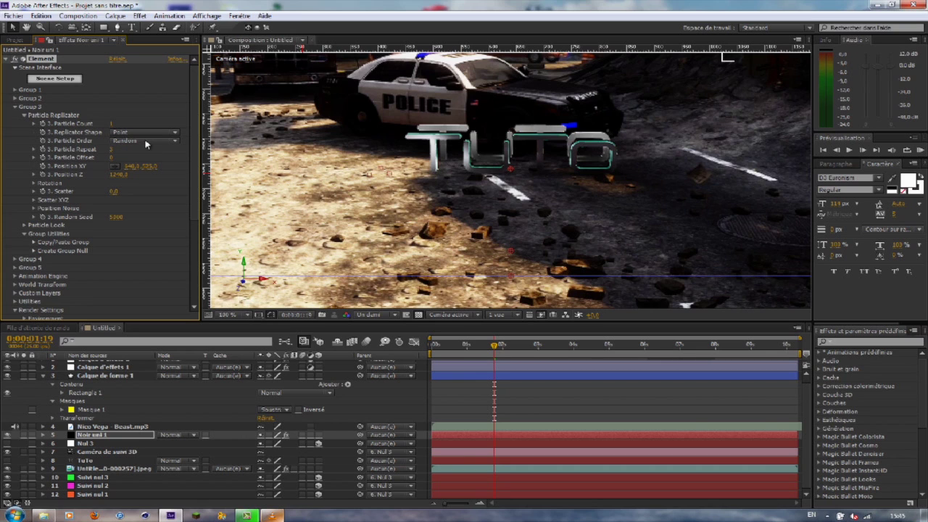
Step: Set group 3's Replicator Shape to 3D Grid and its Particle Repeat to 1
{"action": "left_click", "coordinate": [148, 142]}
{"action": "left_click", "coordinate": [141, 133]}
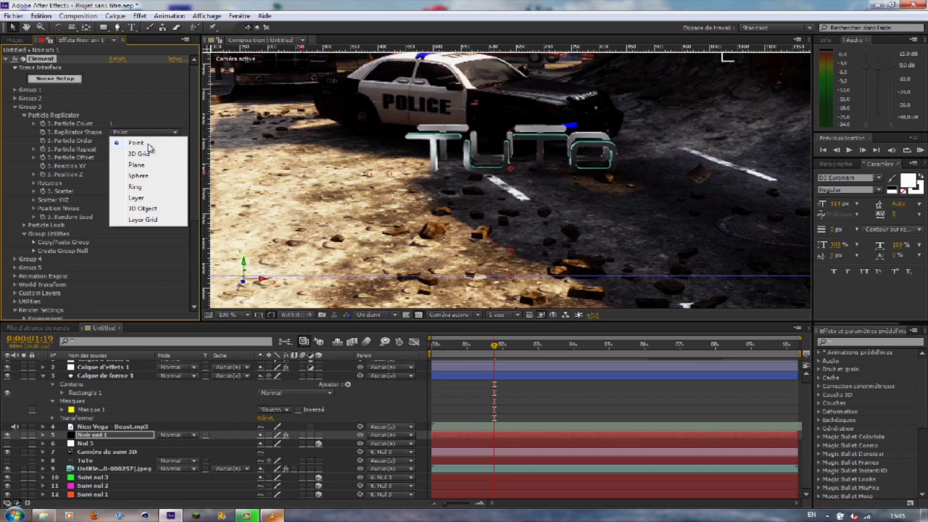
{"action": "left_click", "coordinate": [154, 155]}
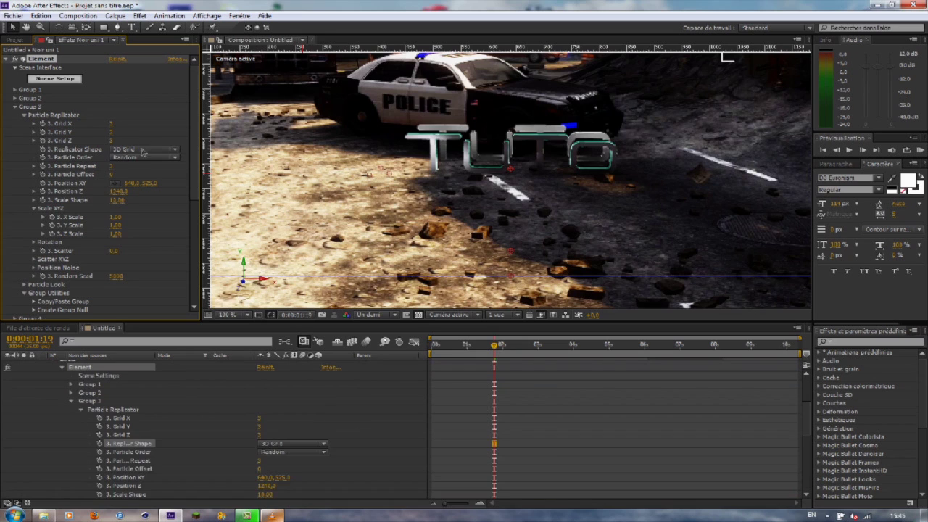
{"action": "left_click", "coordinate": [116, 165]}
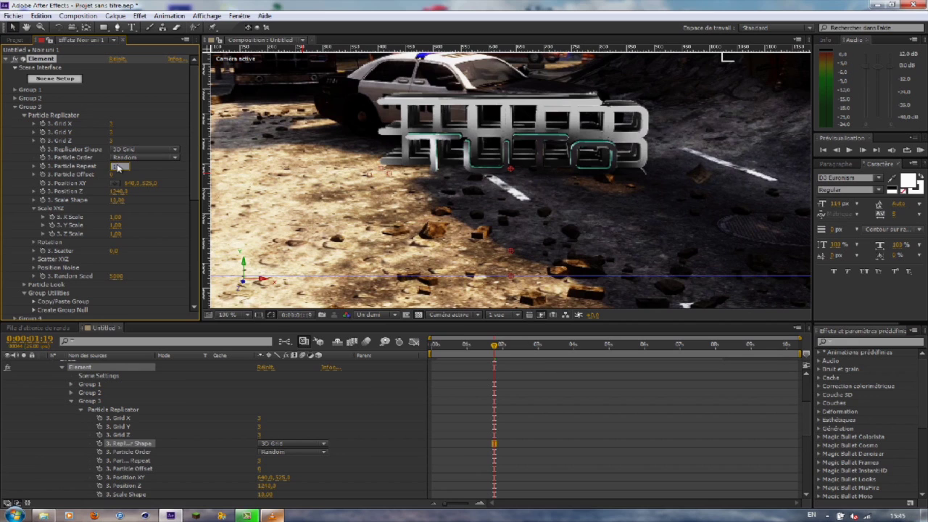
{"action": "type", "text": "1"}
{"action": "key", "text": "Return"}
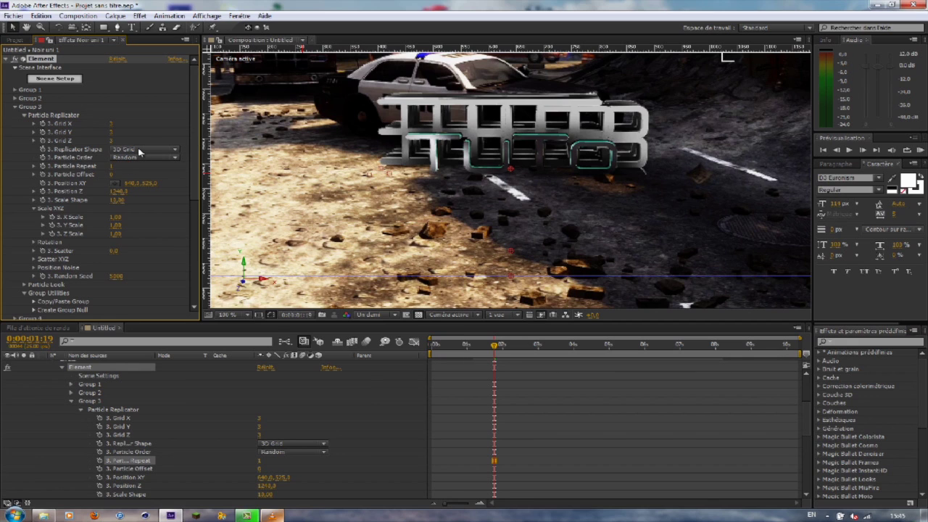
{"action": "left_click", "coordinate": [140, 151]}
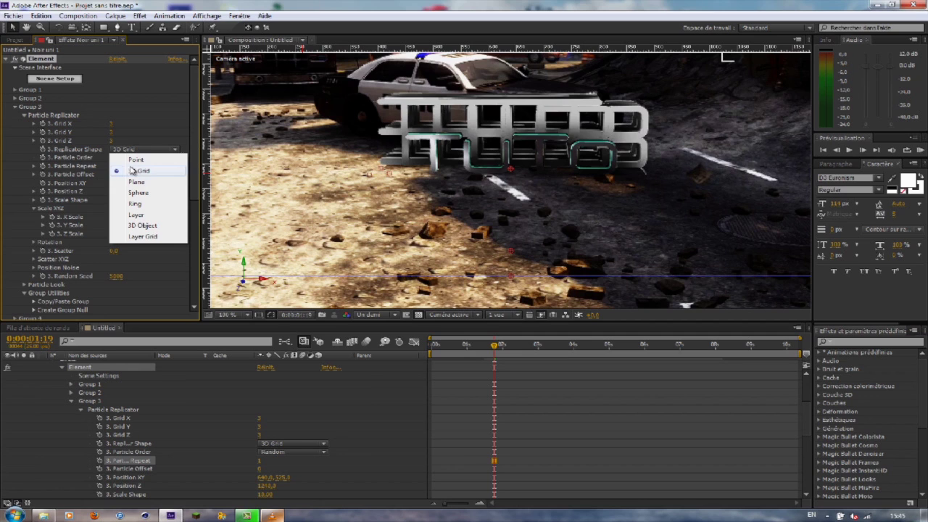
{"action": "left_click", "coordinate": [145, 171]}
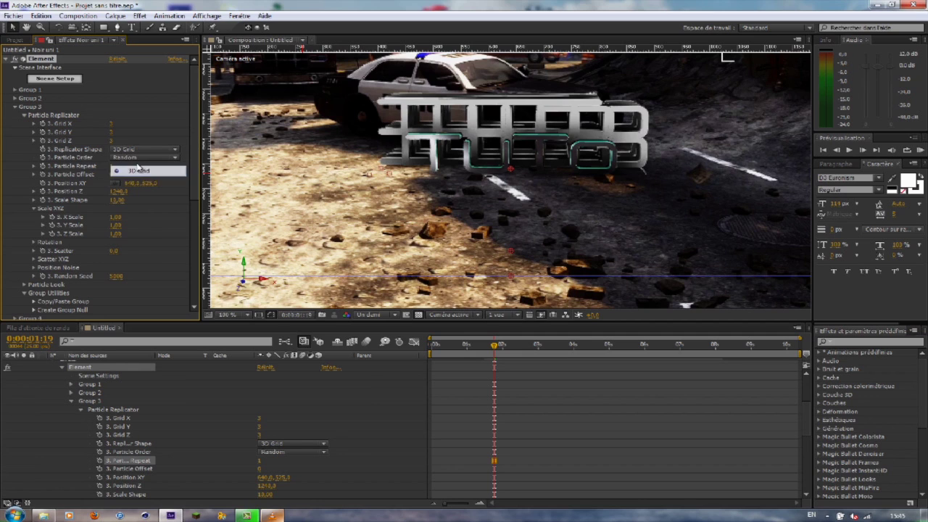
Step: Set group 3's Grid X to 1 so the text is not repeated horizontally
{"action": "left_click", "coordinate": [112, 124]}
{"action": "type", "text": "1"}
{"action": "key", "text": "Return"}
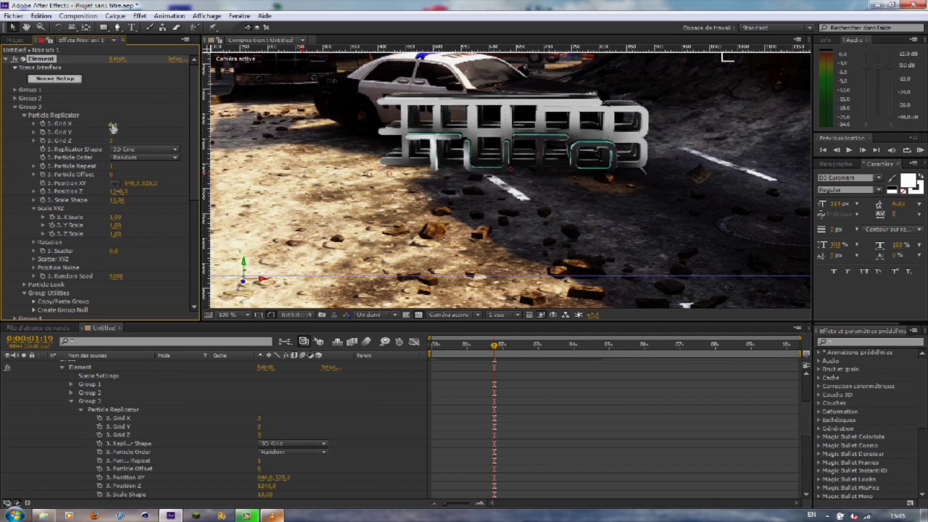
{"action": "left_click", "coordinate": [110, 134]}
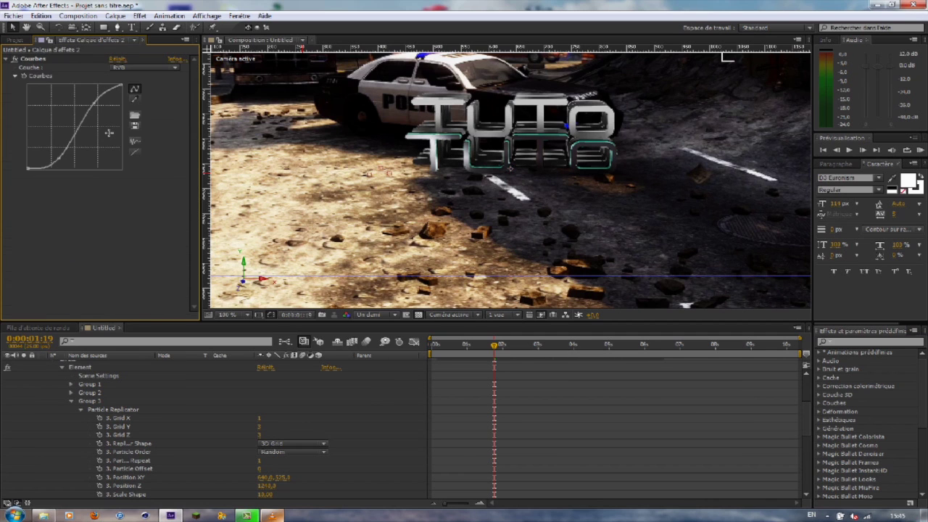
{"action": "double_click", "coordinate": [132, 365]}
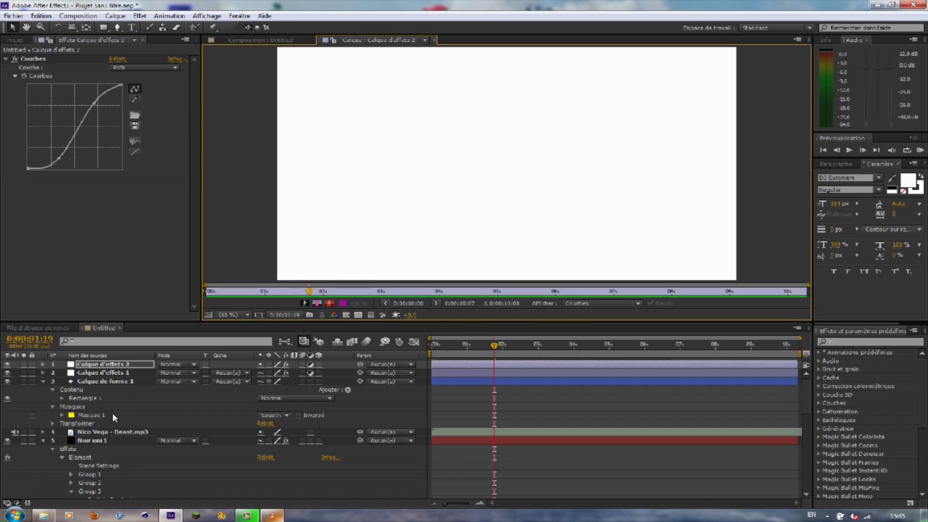
{"action": "left_click", "coordinate": [435, 39]}
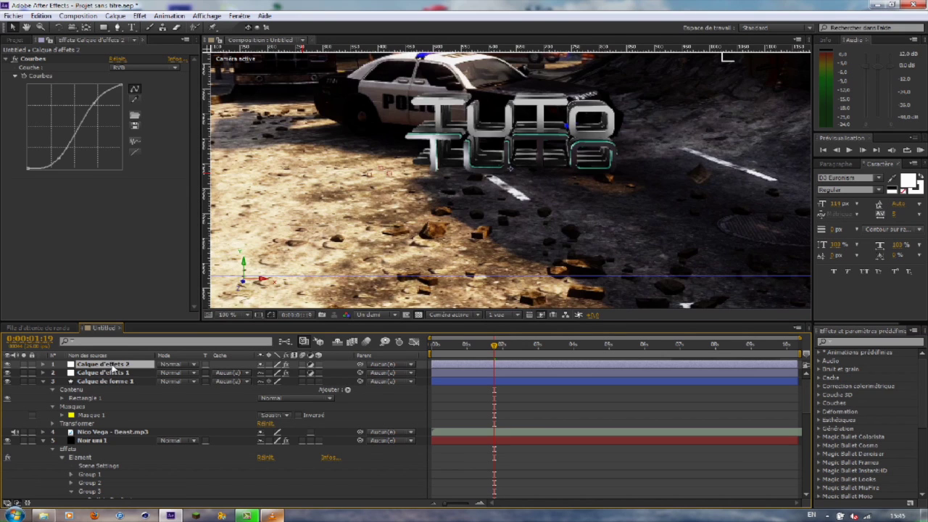
{"action": "key", "text": "Delete"}
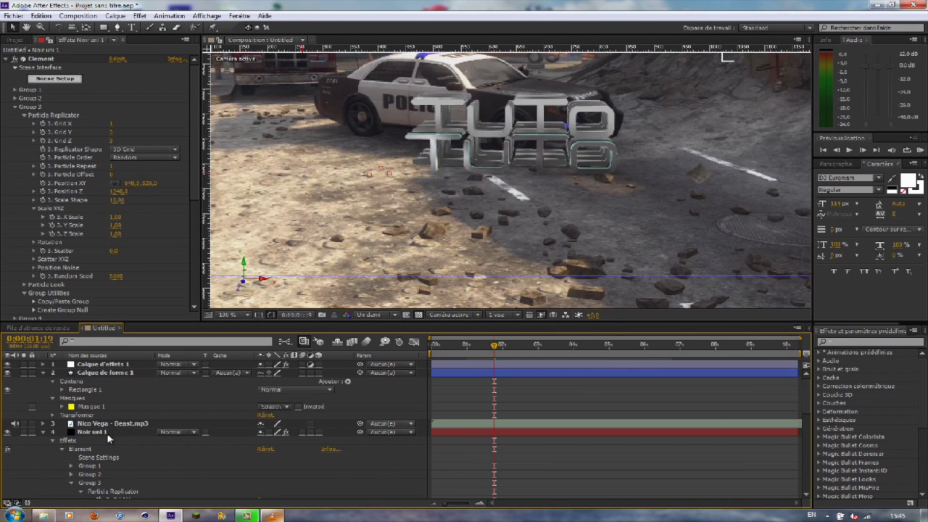
{"action": "left_click", "coordinate": [107, 433]}
{"action": "left_click", "coordinate": [110, 365]}
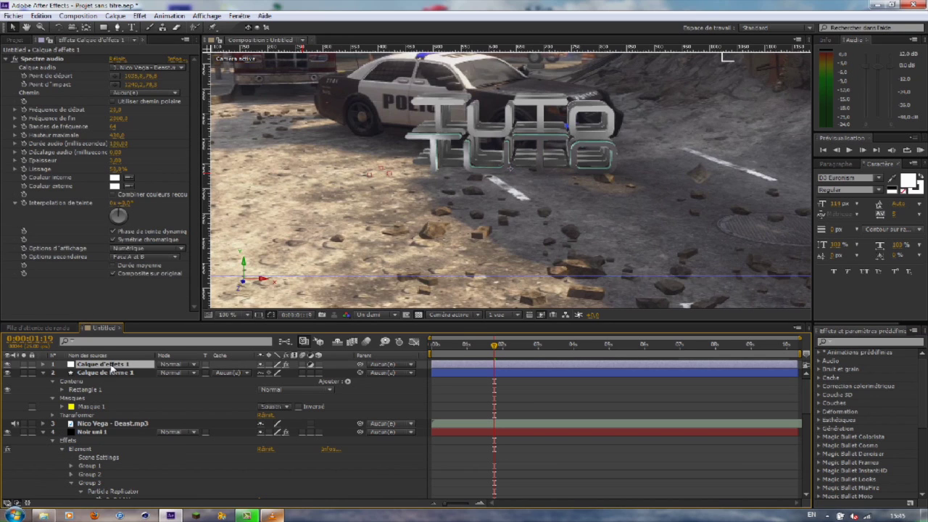
{"action": "key", "text": "ctrl+z"}
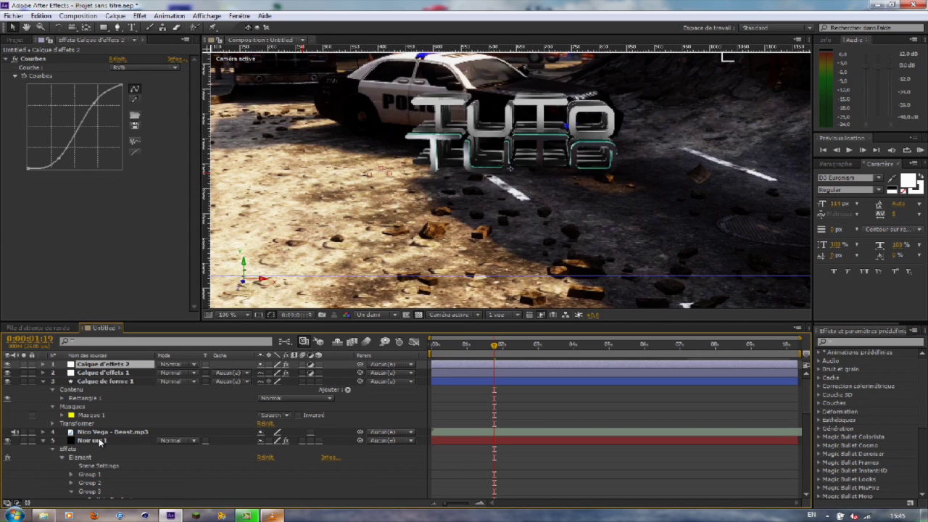
Step: Reselect the Noir uni 1 layer and set group 3's Grid Y to 1 in its Element effect
{"action": "left_click", "coordinate": [94, 440]}
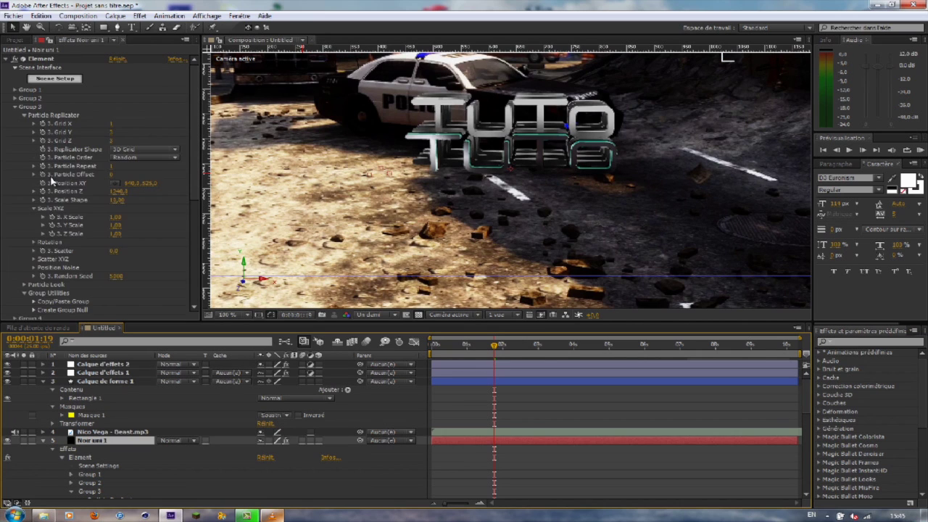
{"action": "left_click", "coordinate": [116, 132]}
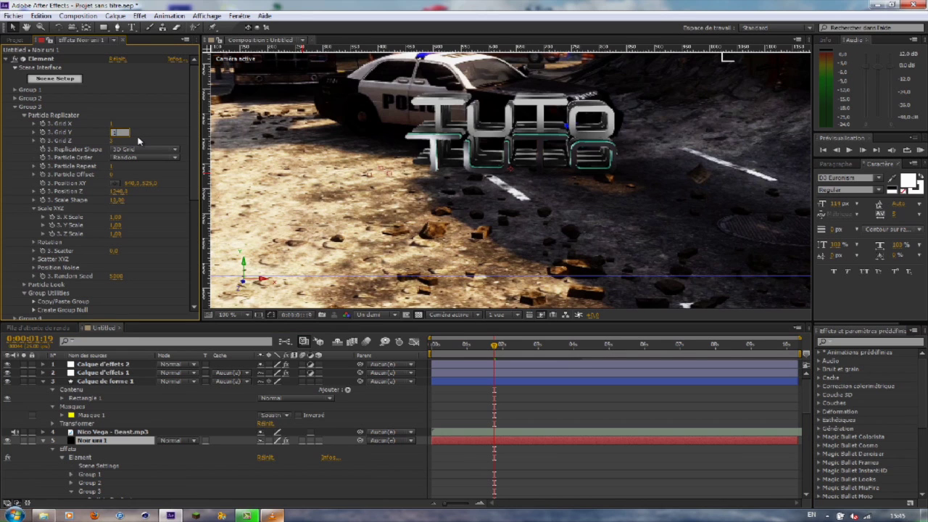
{"action": "type", "text": "1"}
{"action": "key", "text": "Return"}
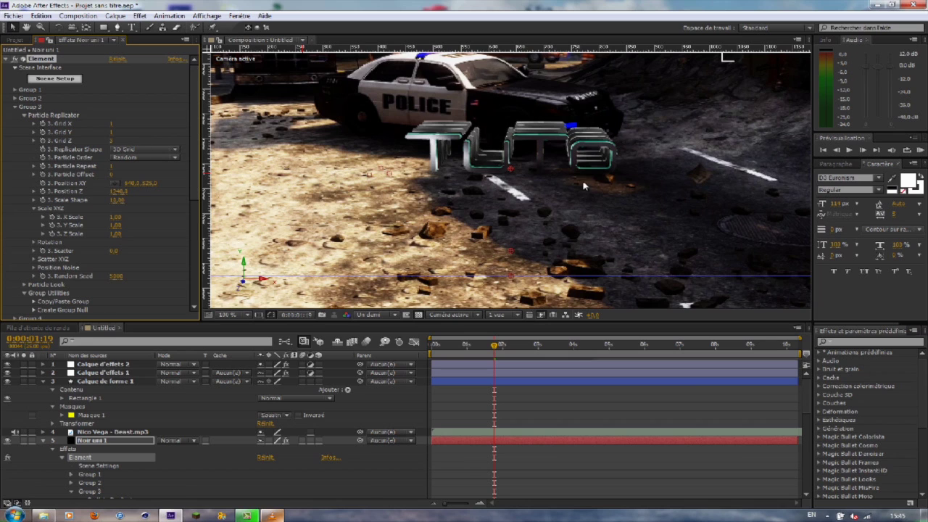
Step: Set group 3's Scale Shape to 5,10 in the Element effect to tighten the spacing between the text copies
{"action": "left_click", "coordinate": [118, 200]}
{"action": "type", "text": "2"}
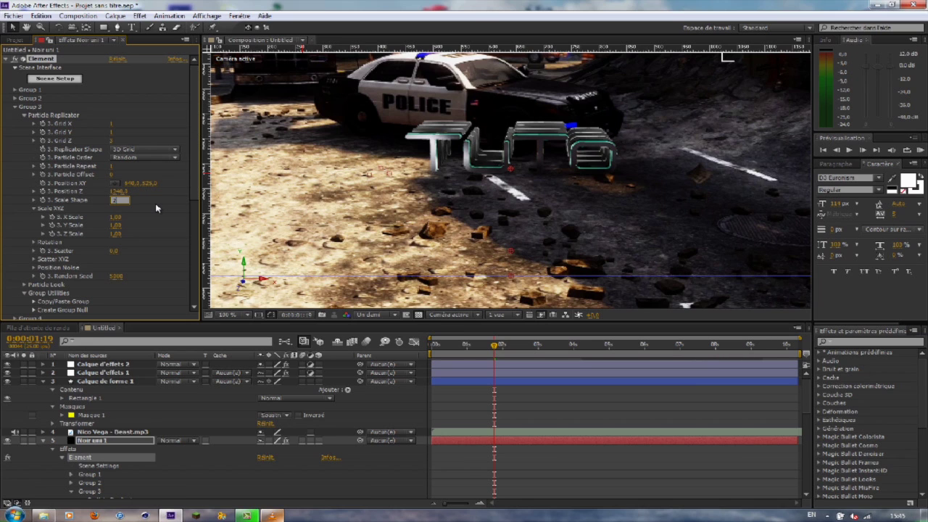
{"action": "type", "text": ",89"}
{"action": "key", "text": "Return"}
{"action": "left_click_drag", "start_coordinate": [118, 200], "coordinate": [133, 201]}
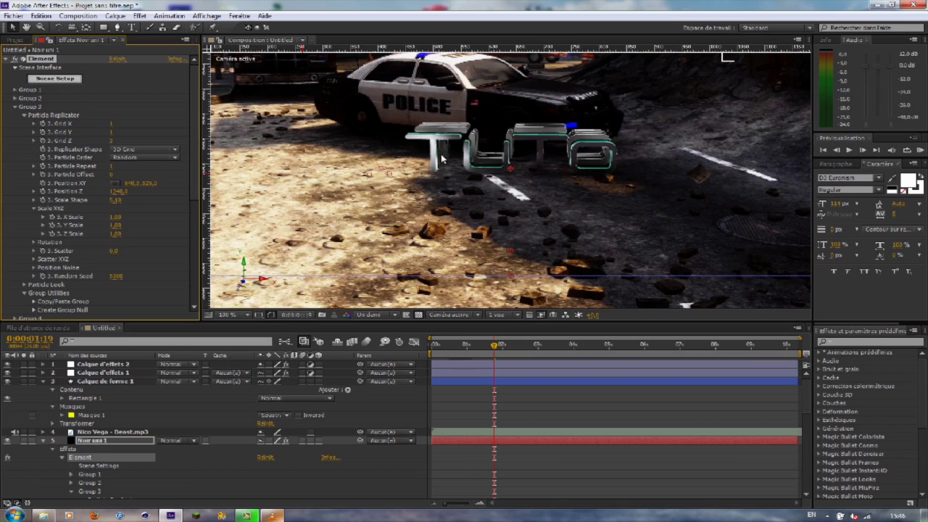
{"action": "left_click_drag", "start_coordinate": [106, 192], "coordinate": [114, 199]}
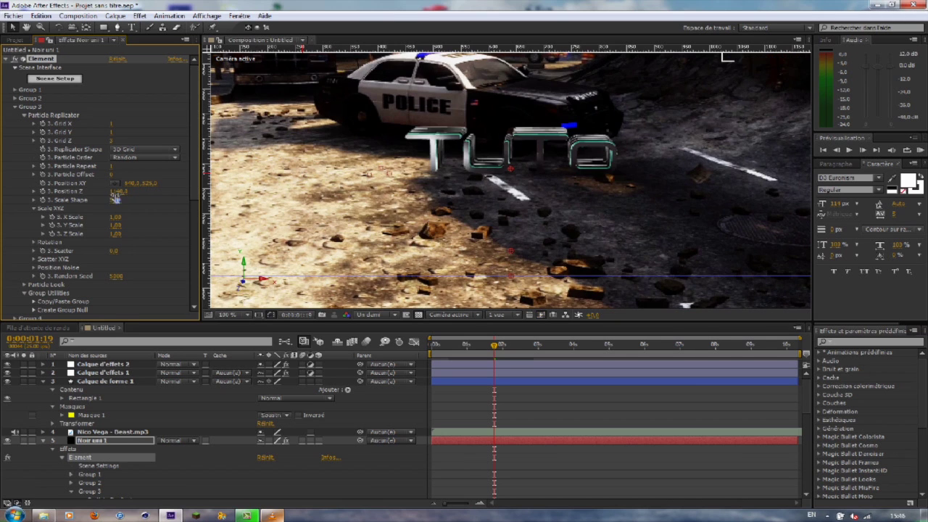
Step: Set the preview resolution to automatic and apply the copper_grunge material to Bevel 1 of group 3's extrusion model in Scene Setup
{"action": "left_click", "coordinate": [384, 318]}
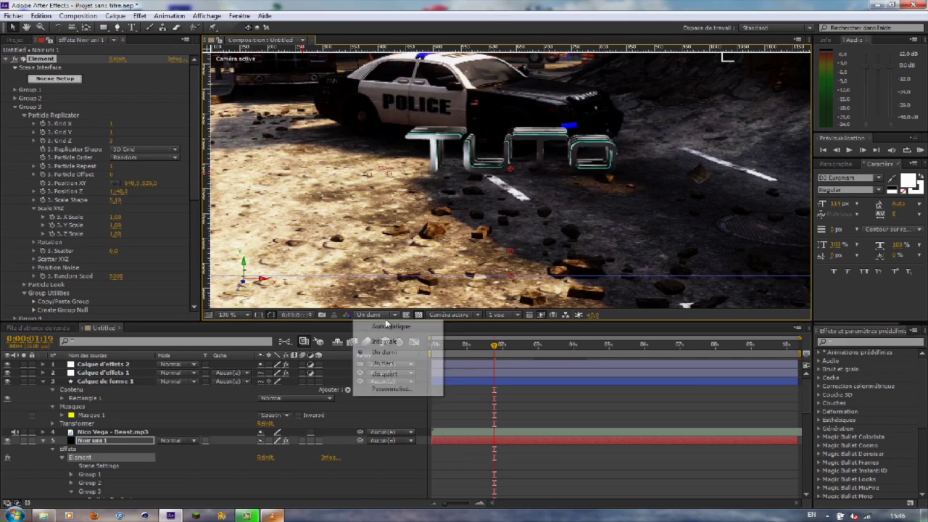
{"action": "left_click", "coordinate": [388, 321]}
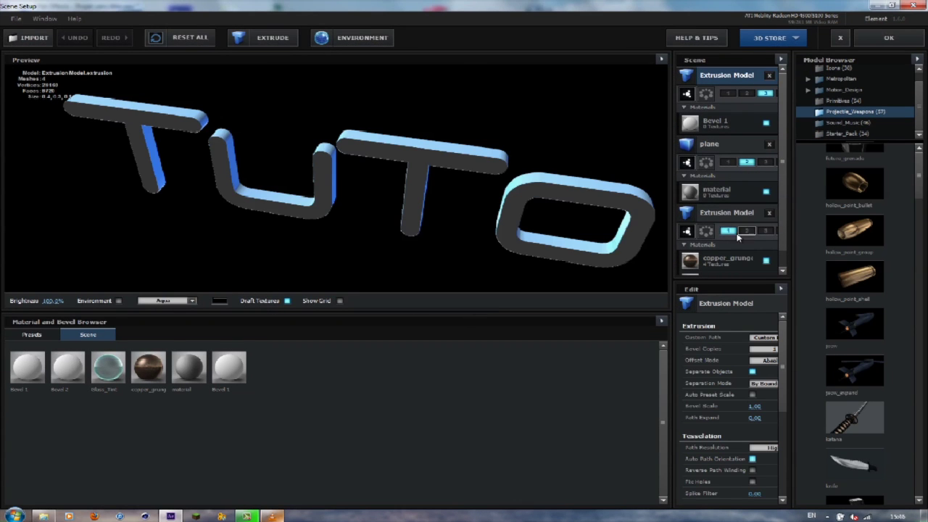
{"action": "left_click", "coordinate": [719, 124]}
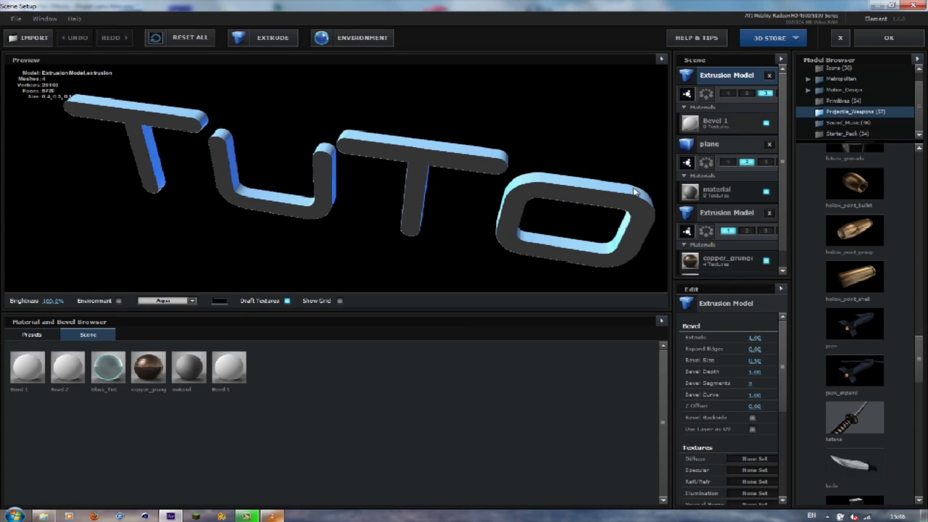
{"action": "left_click_drag", "start_coordinate": [152, 372], "coordinate": [730, 123]}
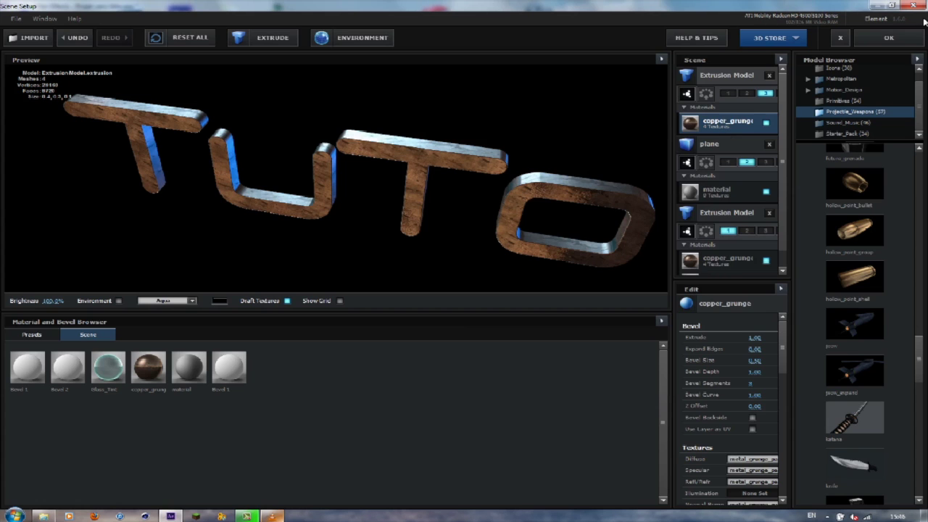
{"action": "left_click", "coordinate": [888, 37]}
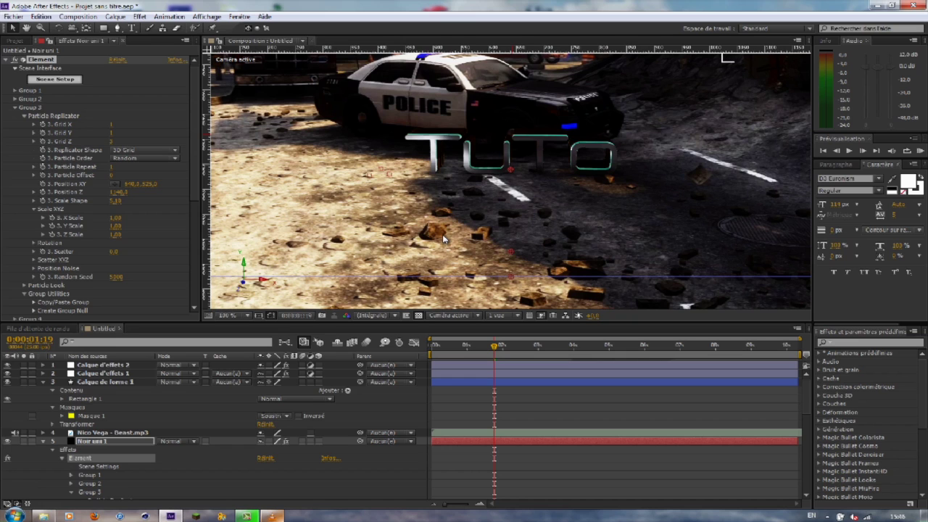
Step: Fit the whole frame in the composition viewer and compare it with the reference video in VLC
{"action": "scroll", "coordinate": [444, 239], "scroll_direction": "down", "scroll_amount": 10}
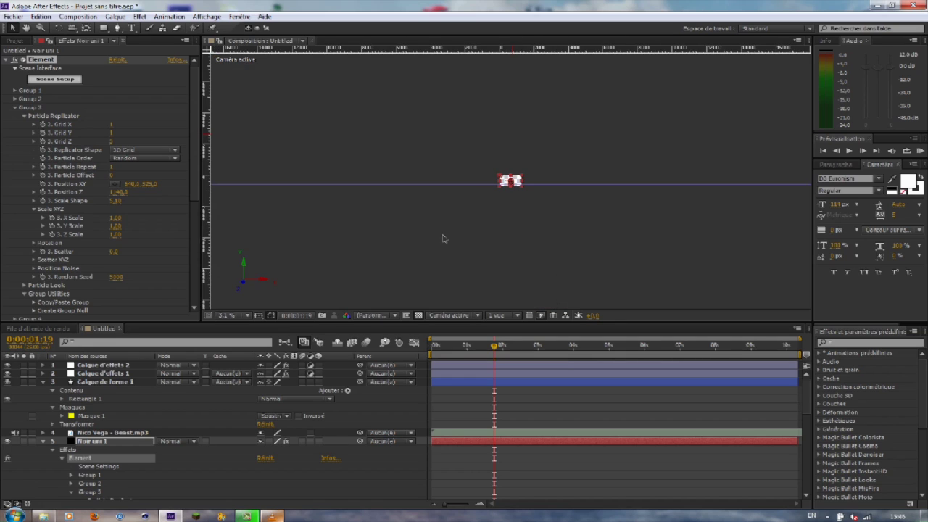
{"action": "left_click", "coordinate": [226, 316]}
{"action": "left_click", "coordinate": [265, 337]}
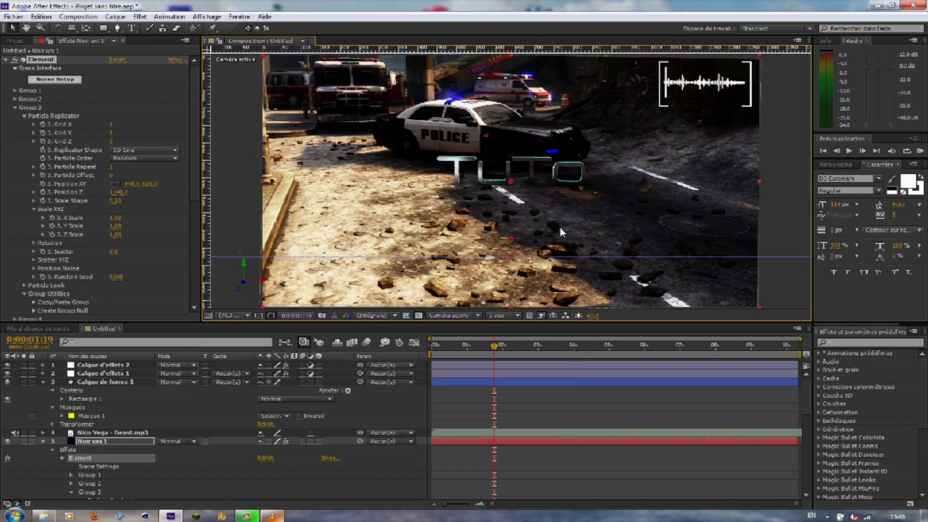
{"action": "left_click", "coordinate": [272, 516]}
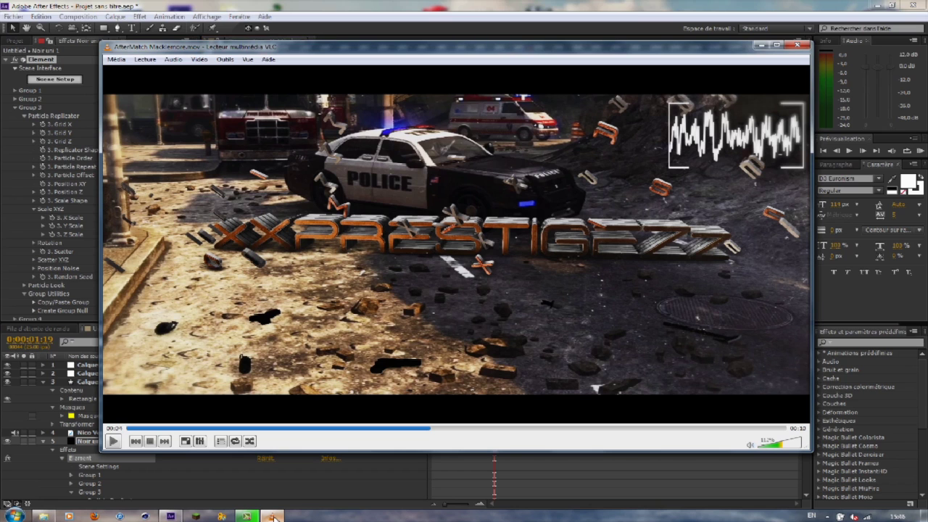
{"action": "left_click", "coordinate": [276, 516]}
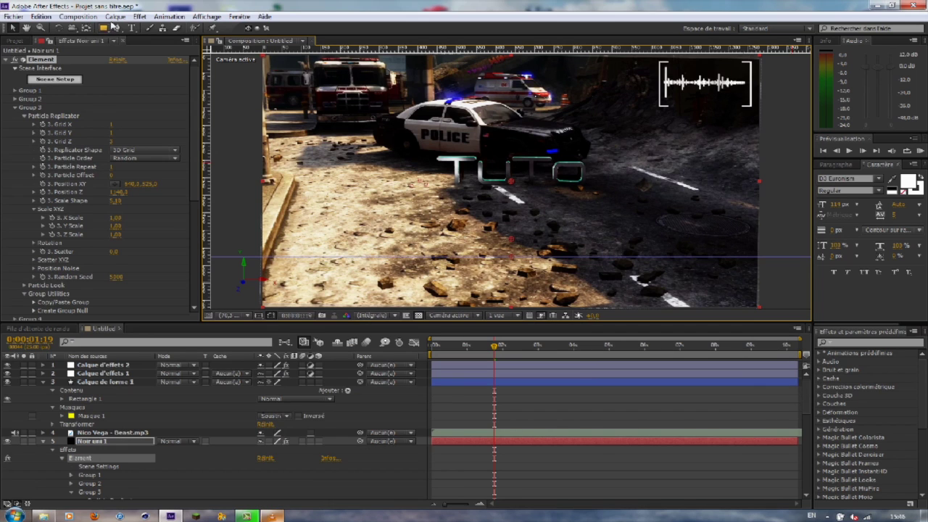
Step: Add the Magic Bullet Looks effect to the Calque d'effets 2 adjustment layer
{"action": "left_click", "coordinate": [122, 367]}
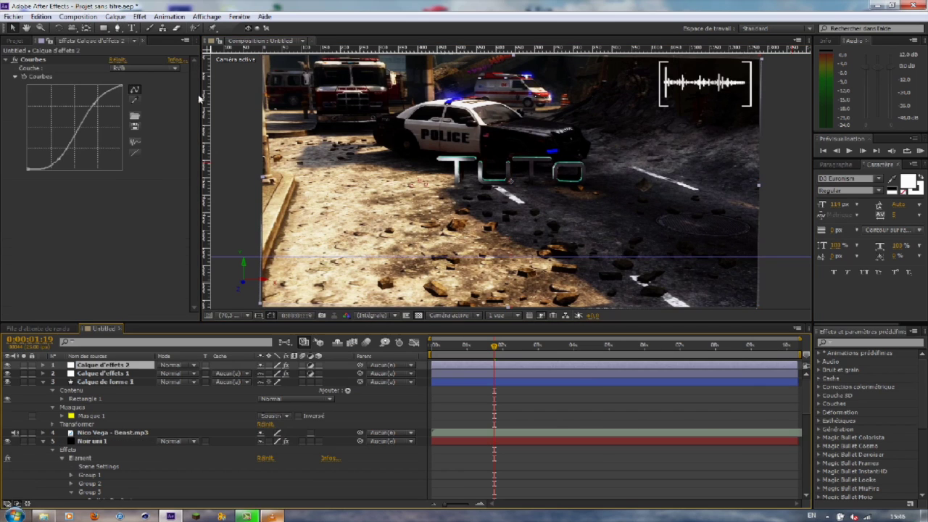
{"action": "left_click", "coordinate": [176, 18]}
{"action": "mouse_move", "coordinate": [254, 233]}
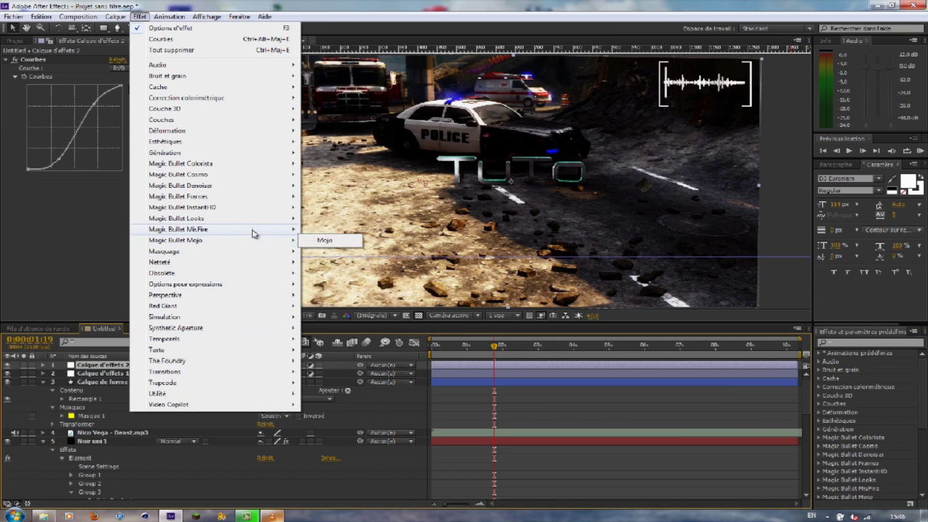
{"action": "mouse_move", "coordinate": [277, 219]}
{"action": "left_click", "coordinate": [325, 220]}
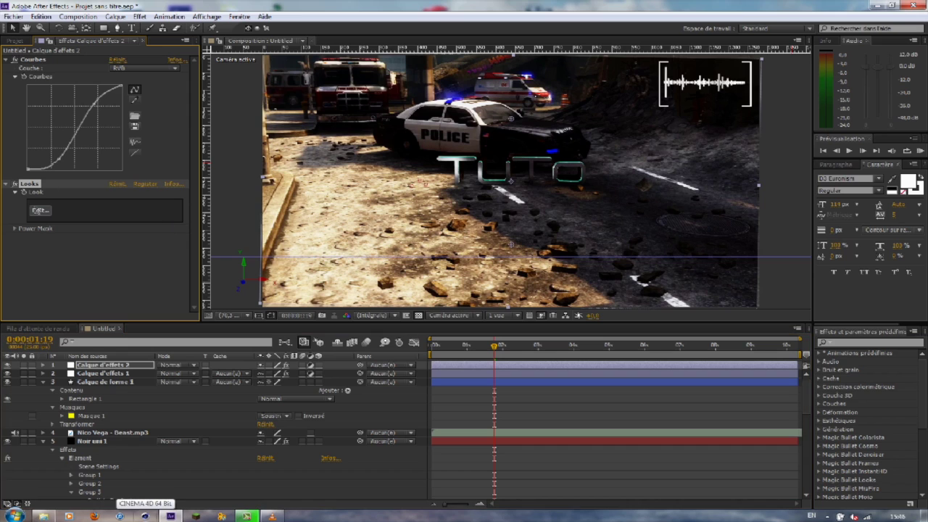
Step: Open the effect's look for editing in Magic Bullet Looks and add the Edge Softness tool to the Lens stage
{"action": "left_click", "coordinate": [41, 214]}
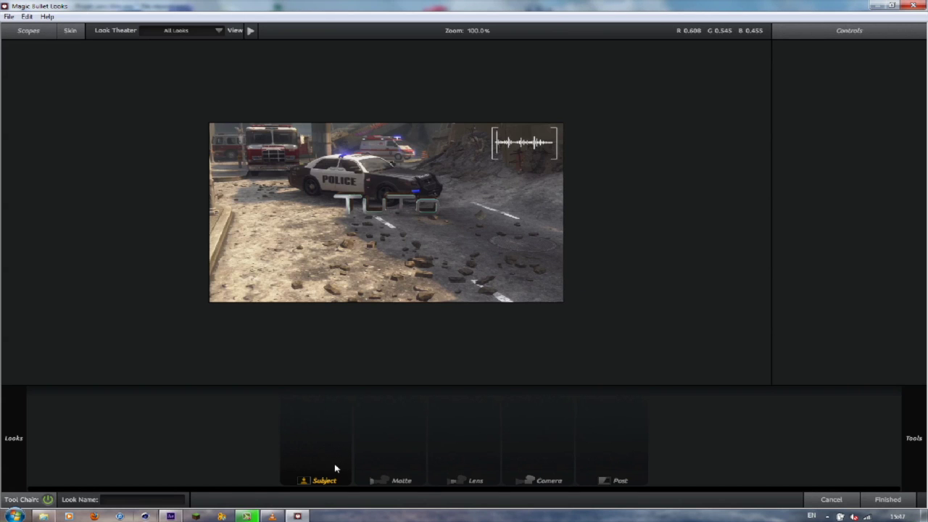
{"action": "mouse_move", "coordinate": [916, 456]}
{"action": "scroll", "coordinate": [837, 243], "scroll_direction": "down", "scroll_amount": 3}
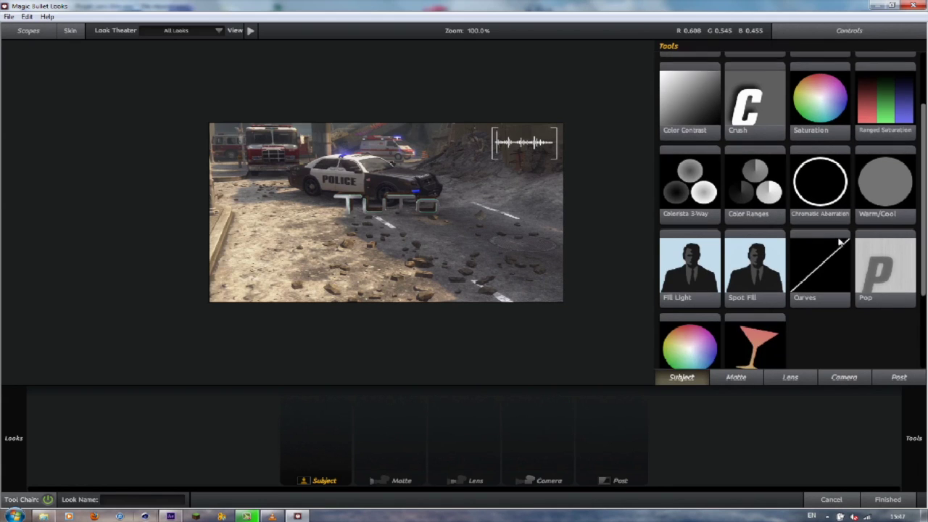
{"action": "scroll", "coordinate": [798, 326], "scroll_direction": "up", "scroll_amount": 2}
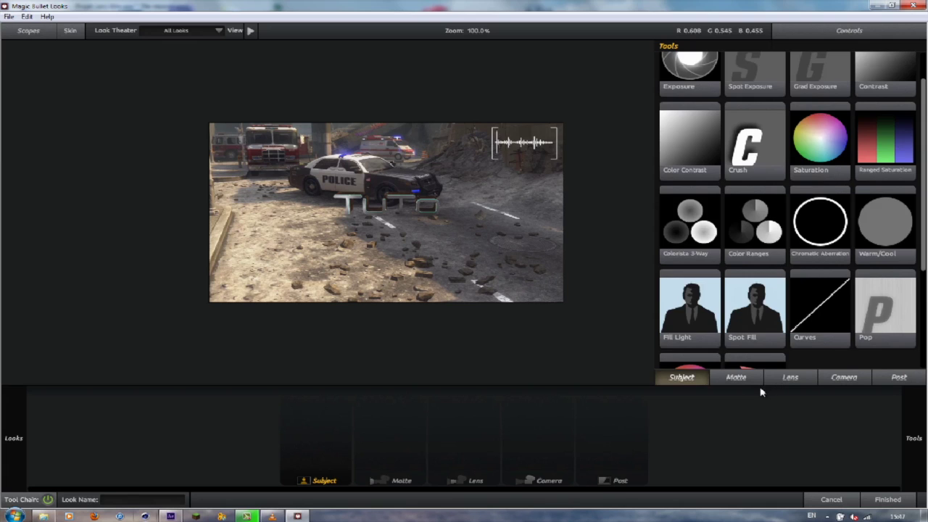
{"action": "left_click", "coordinate": [770, 378]}
{"action": "left_click_drag", "start_coordinate": [883, 194], "coordinate": [464, 431]}
Step: Widen the Edge Softness ellipse, extend it slightly in height, and apply the finished look to the composition
{"action": "scroll", "coordinate": [558, 178], "scroll_direction": "down", "scroll_amount": 4}
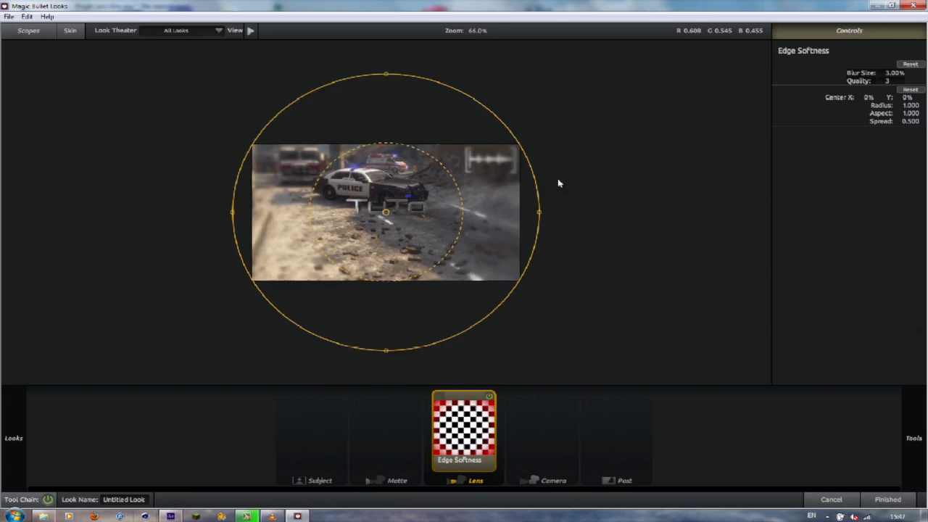
{"action": "left_click_drag", "start_coordinate": [514, 213], "coordinate": [591, 213]}
{"action": "left_click_drag", "start_coordinate": [390, 309], "coordinate": [387, 321]}
{"action": "left_click", "coordinate": [887, 498]}
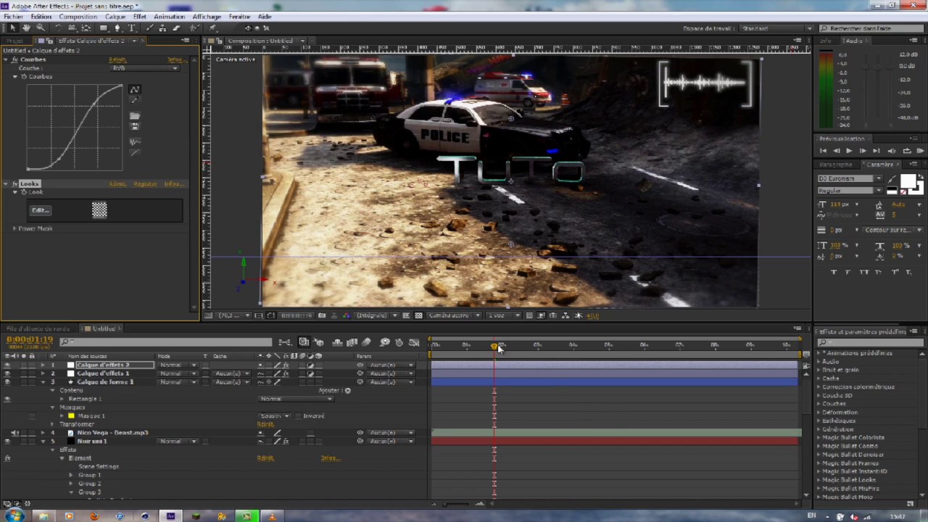
Step: Move the current time to 0:00:07:02 and collapse the Noir uni 1 layer's properties in the timeline
{"action": "left_click", "coordinate": [545, 346]}
{"action": "left_click_drag", "start_coordinate": [584, 348], "coordinate": [681, 346]}
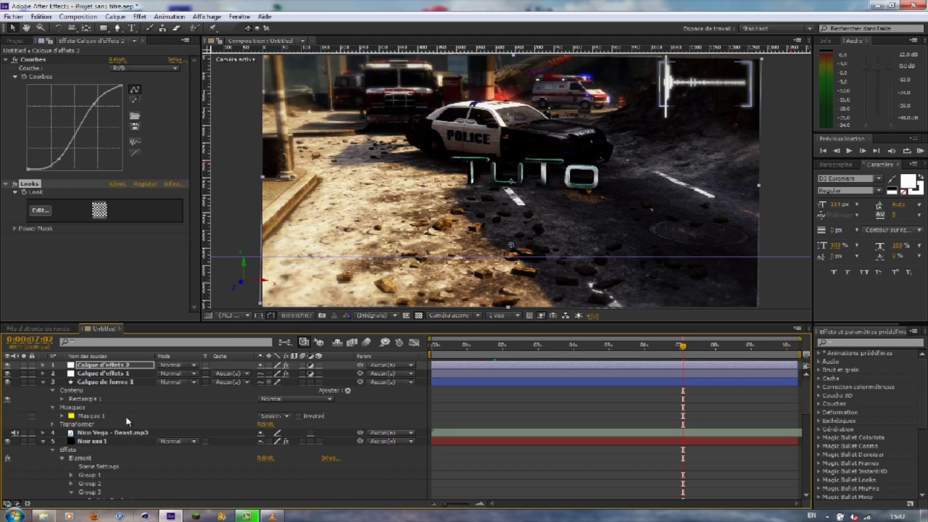
{"action": "scroll", "coordinate": [167, 406], "scroll_direction": "down", "scroll_amount": 5}
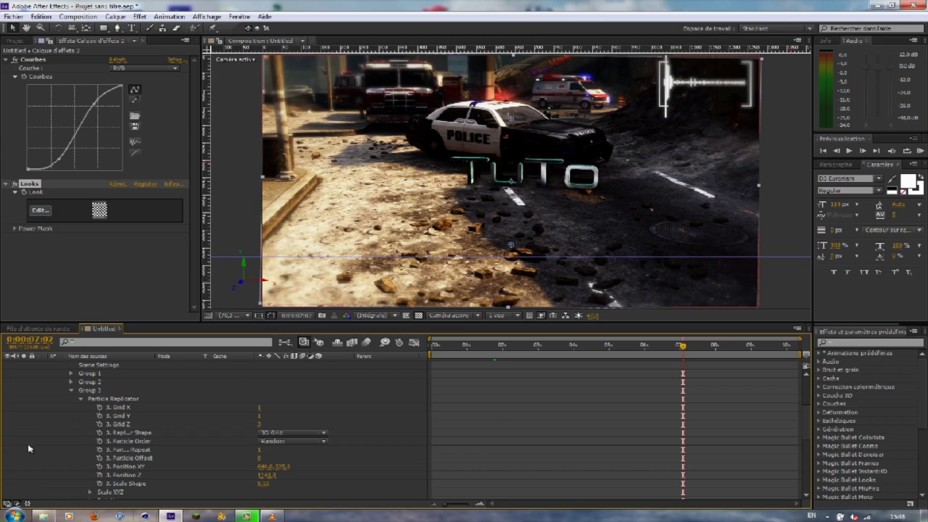
{"action": "scroll", "coordinate": [114, 395], "scroll_direction": "up", "scroll_amount": 5}
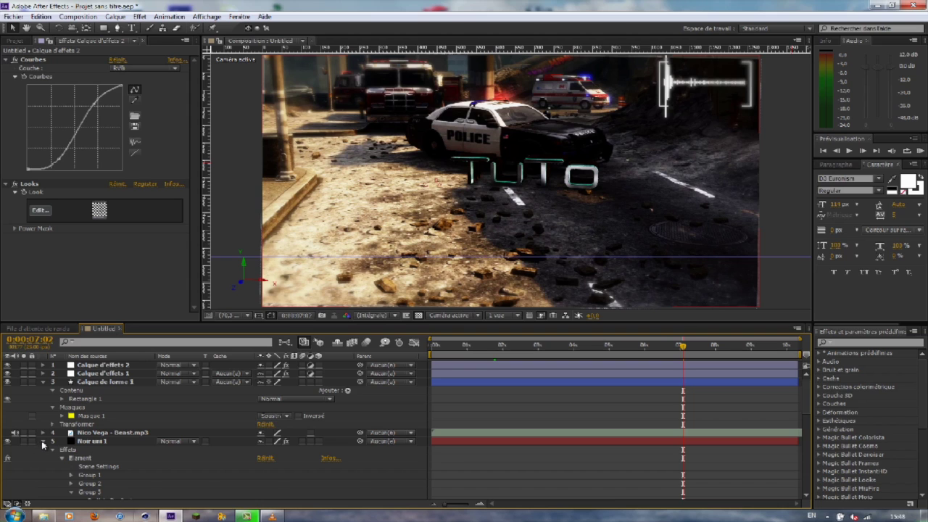
{"action": "left_click", "coordinate": [43, 442]}
{"action": "scroll", "coordinate": [68, 451], "scroll_direction": "down", "scroll_amount": 1}
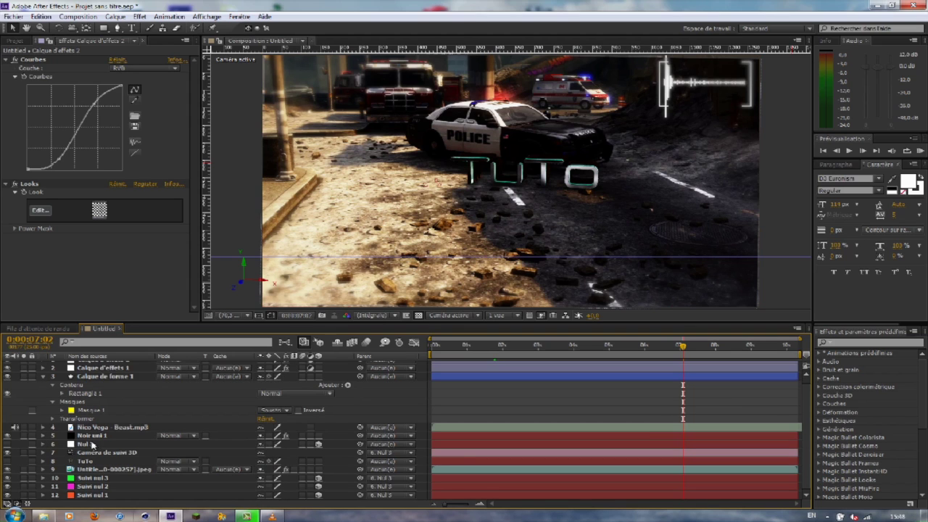
Step: Check the TuTo text layer by switching its visibility on and back off
{"action": "left_click", "coordinate": [116, 478]}
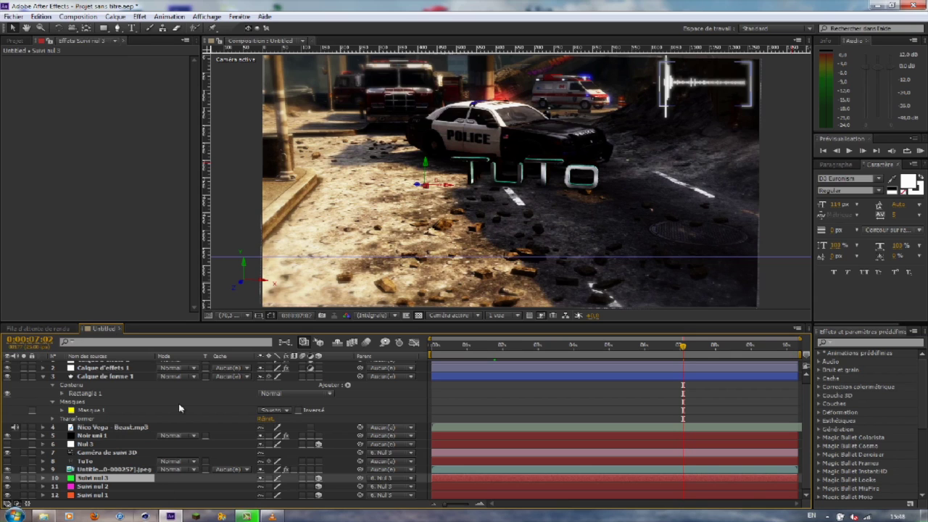
{"action": "left_click", "coordinate": [116, 462]}
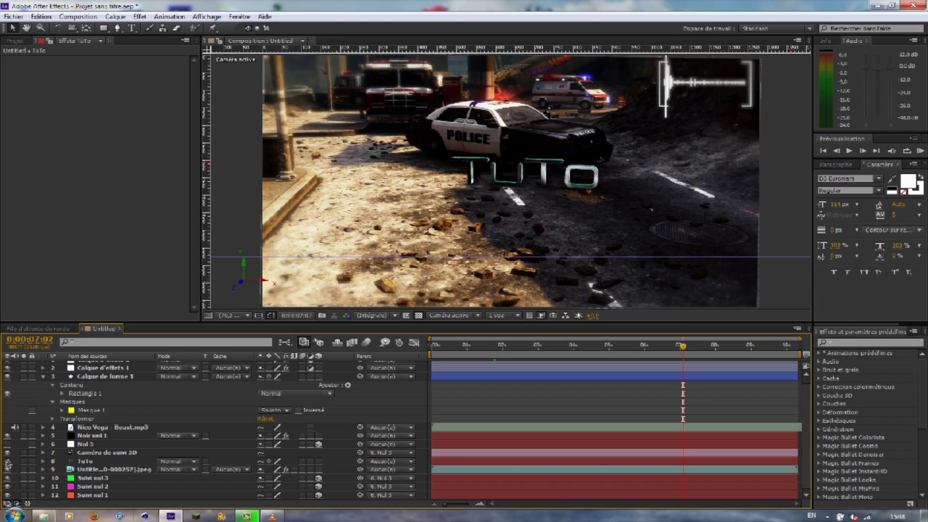
{"action": "left_click", "coordinate": [7, 461]}
{"action": "left_click", "coordinate": [7, 461]}
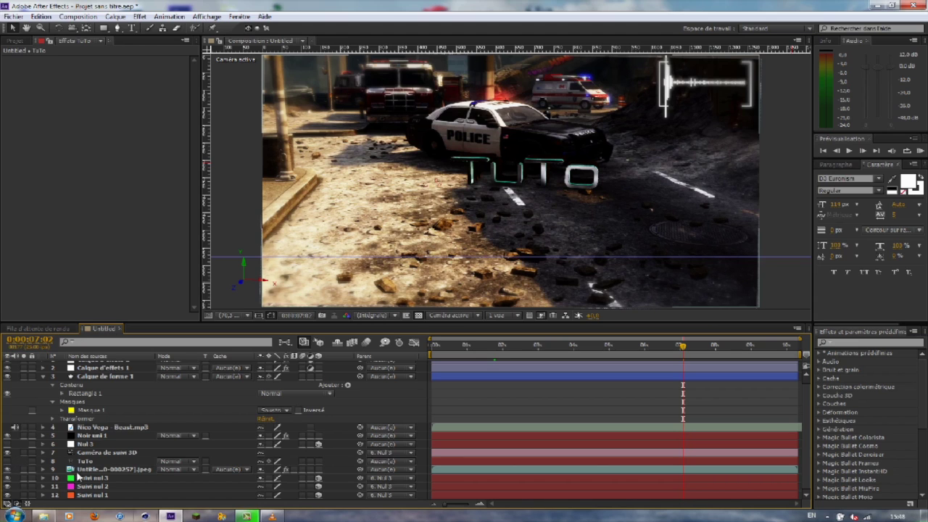
Step: Display the footage layer's 3D camera track points and examine the creation options for a target on the ground
{"action": "left_click", "coordinate": [94, 464]}
{"action": "left_click", "coordinate": [93, 469]}
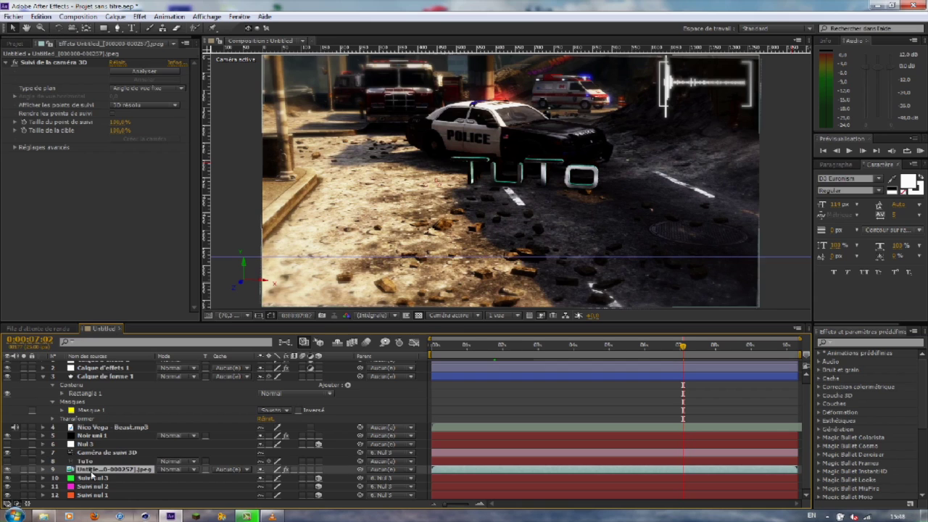
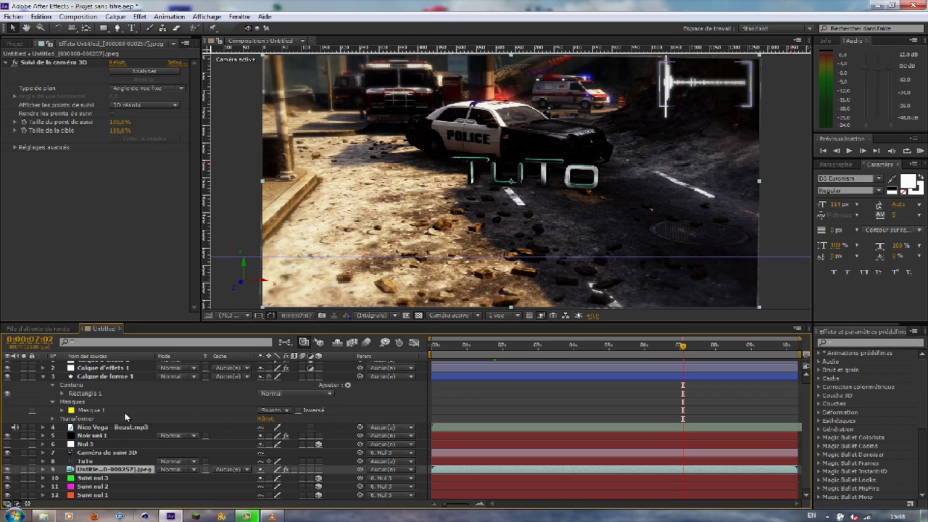
{"action": "left_click", "coordinate": [106, 453]}
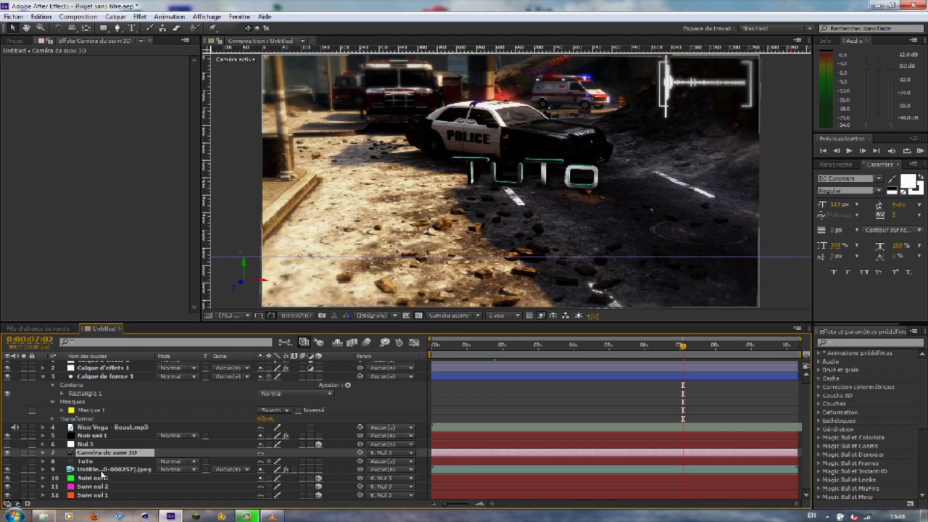
{"action": "left_click", "coordinate": [103, 470]}
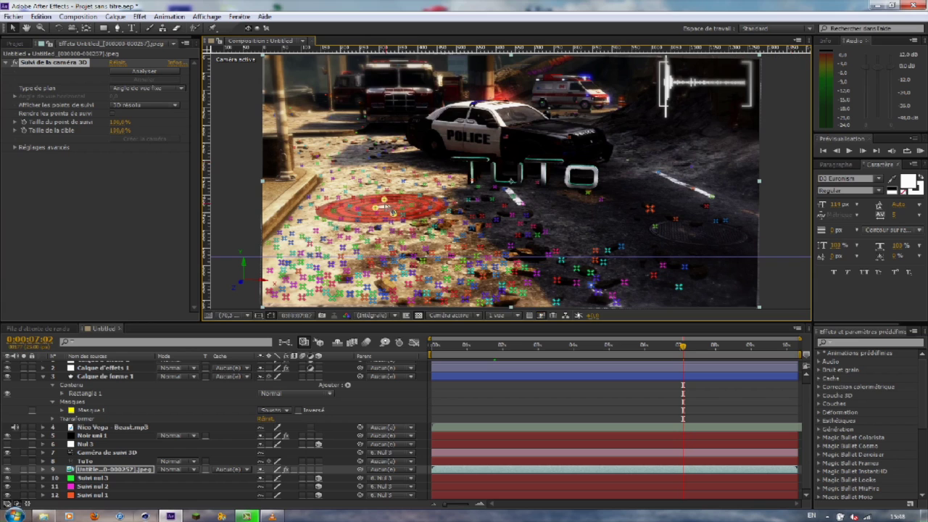
{"action": "right_click", "coordinate": [385, 206]}
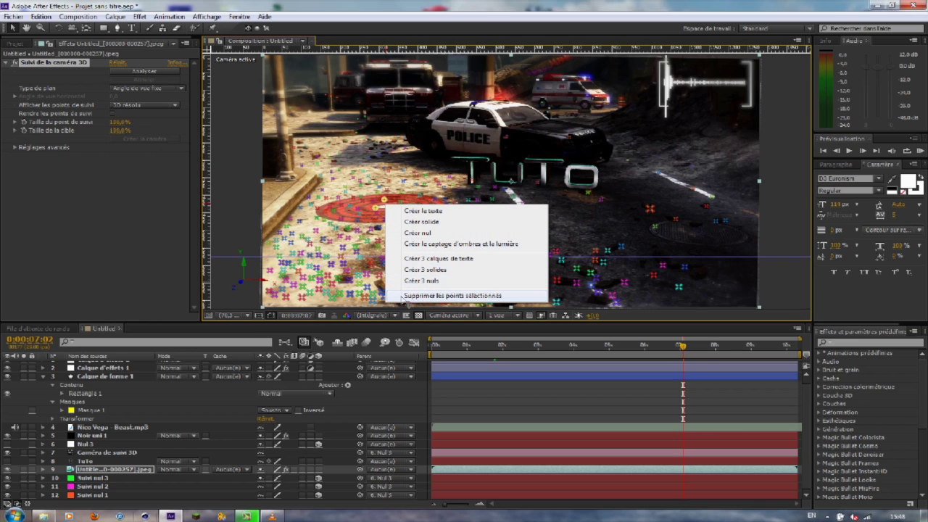
{"action": "left_click", "coordinate": [354, 222]}
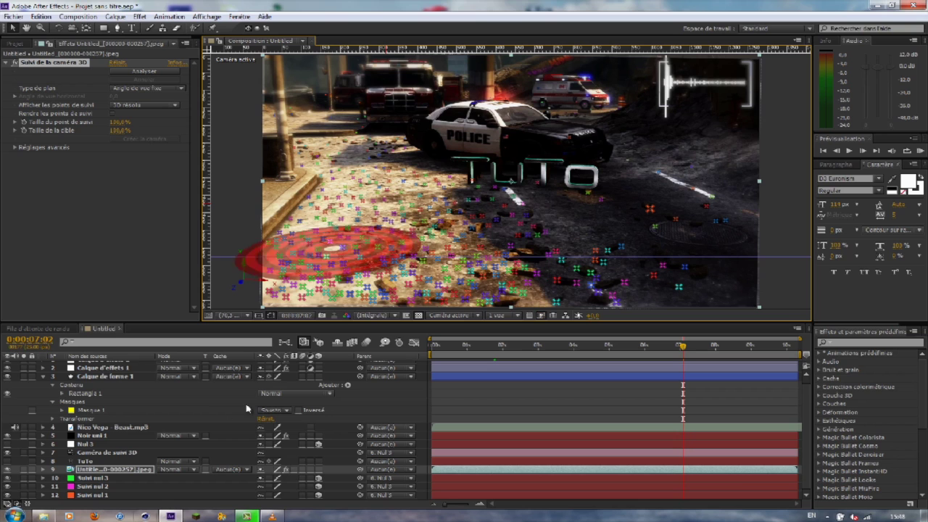
Step: Select the Nul 3 layer in the timeline
{"action": "scroll", "coordinate": [119, 406], "scroll_direction": "up", "scroll_amount": 1}
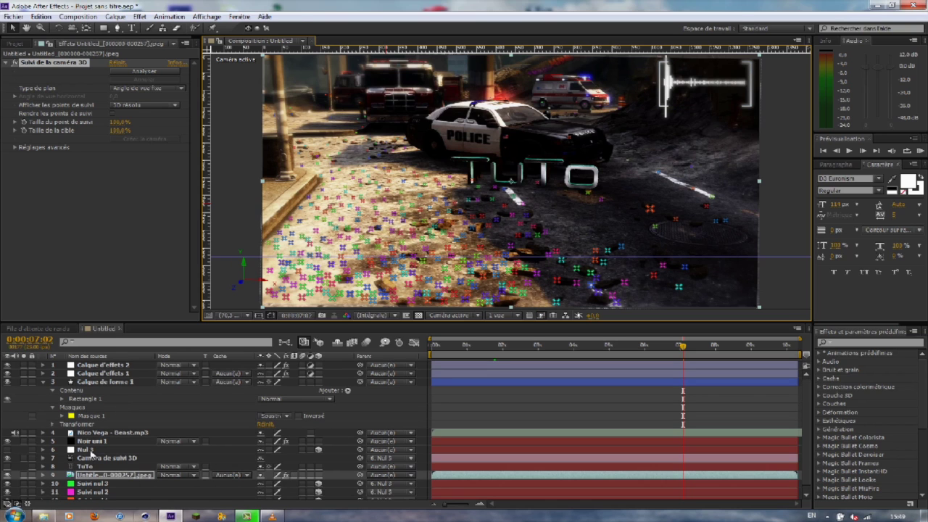
{"action": "left_click", "coordinate": [121, 443]}
{"action": "scroll", "coordinate": [121, 441], "scroll_direction": "down", "scroll_amount": 1}
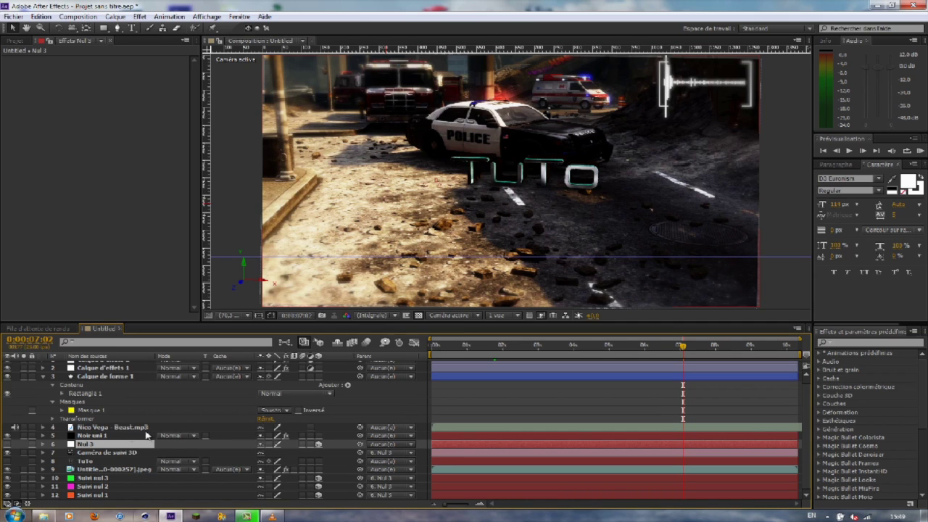
Step: Display the composition from the front view (Devant) to examine the placement of the TuTo text
{"action": "left_click", "coordinate": [449, 317]}
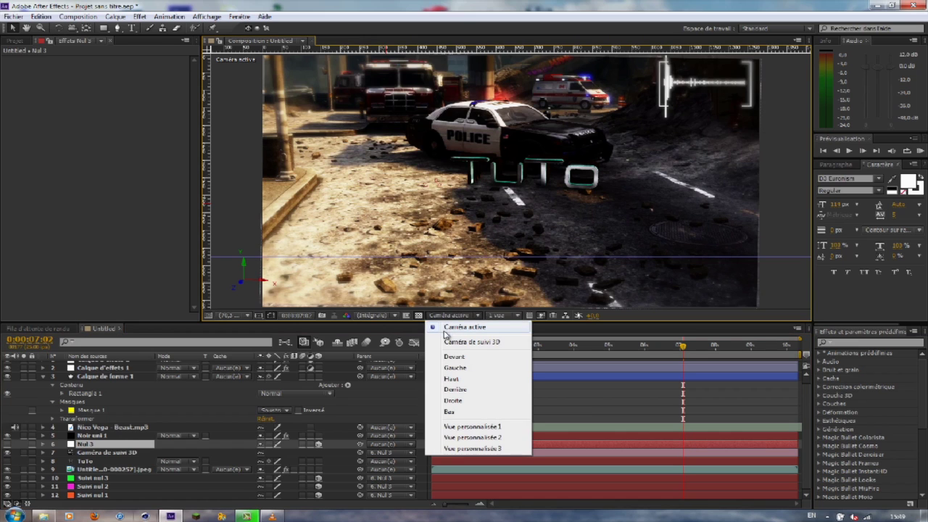
{"action": "left_click", "coordinate": [482, 357]}
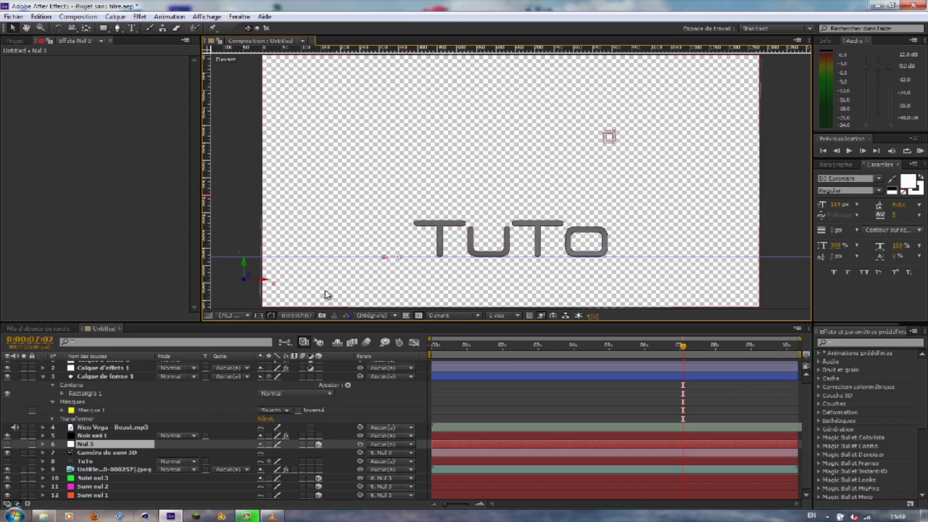
{"action": "scroll", "coordinate": [120, 418], "scroll_direction": "up", "scroll_amount": 1}
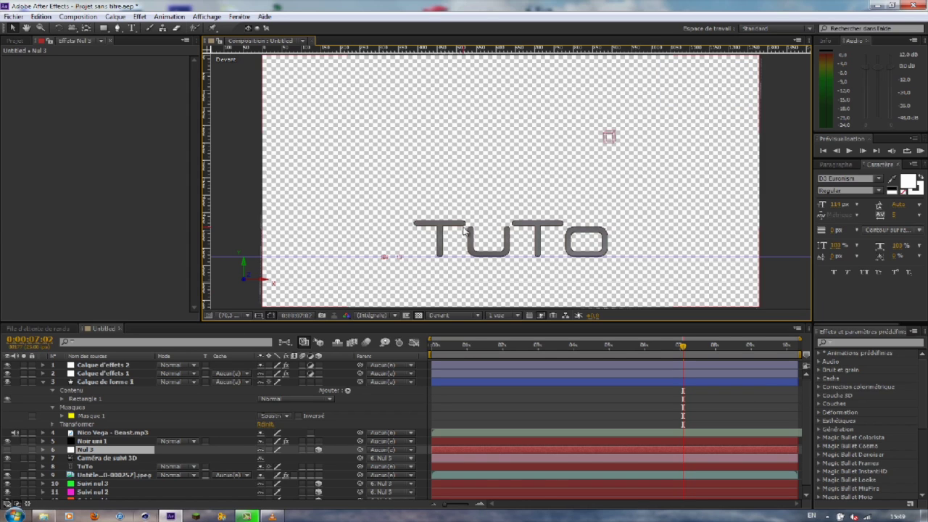
Step: Switch to VLC and scrub AfterMatch Macklemore.mov to examine how the reference's letters scatter and assemble
{"action": "left_click", "coordinate": [873, 6]}
{"action": "left_click", "coordinate": [271, 515]}
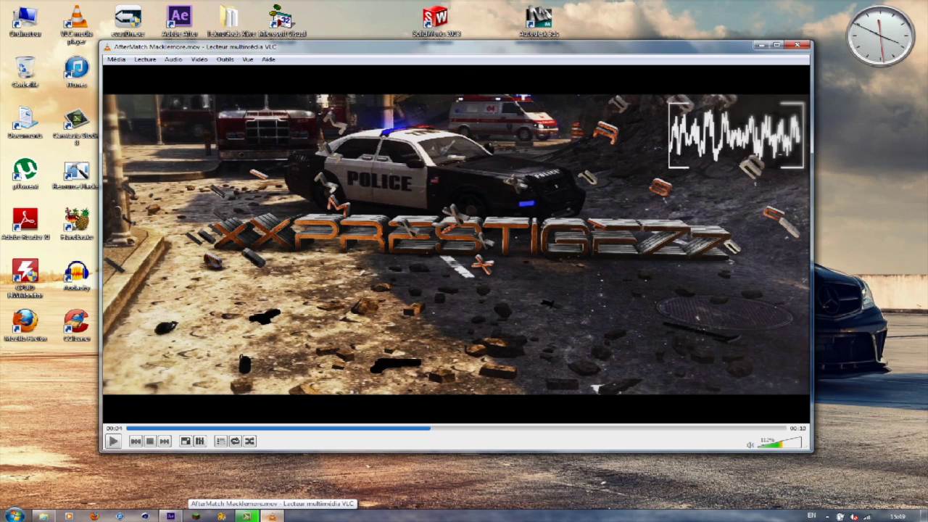
{"action": "left_click", "coordinate": [657, 429]}
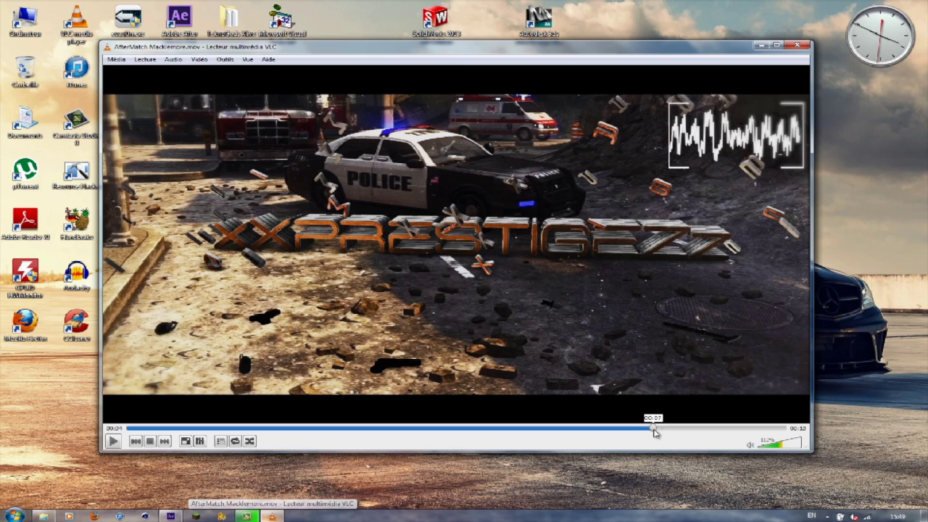
{"action": "left_click", "coordinate": [708, 429]}
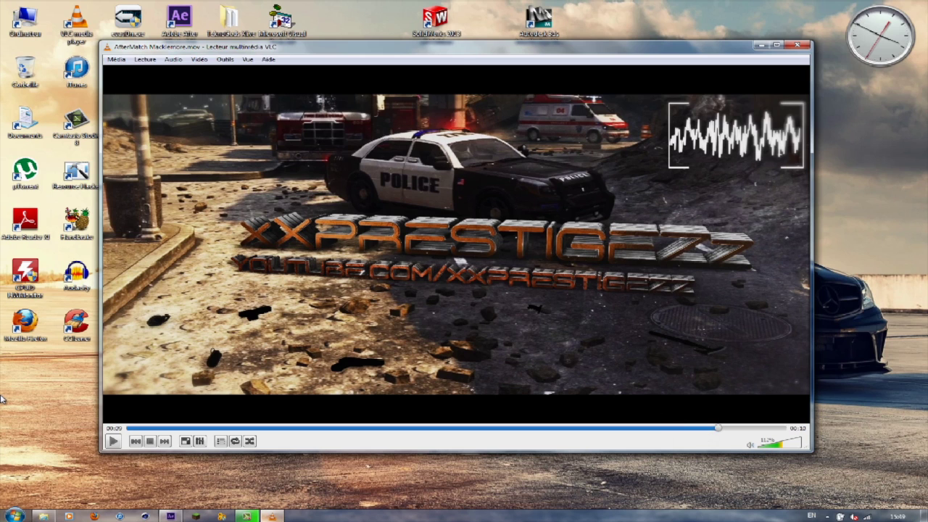
{"action": "left_click", "coordinate": [143, 428]}
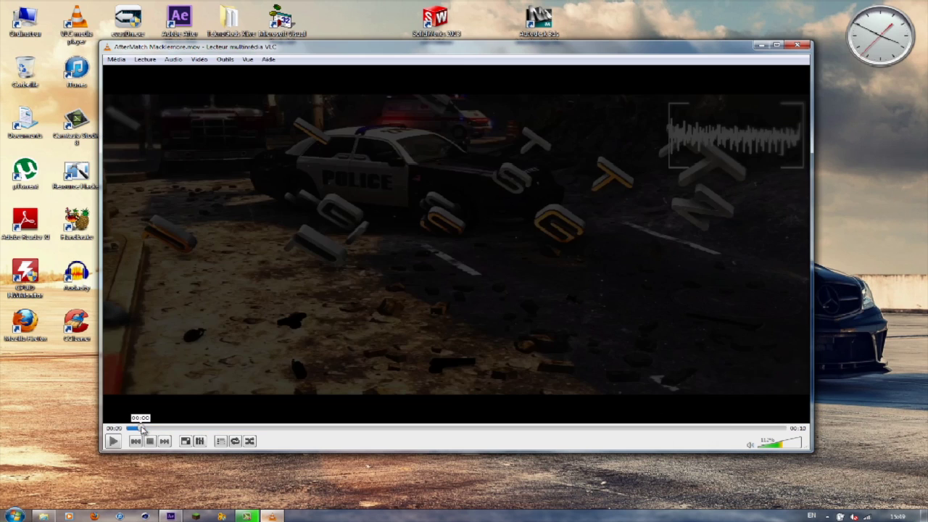
{"action": "left_click_drag", "start_coordinate": [147, 429], "coordinate": [222, 430]}
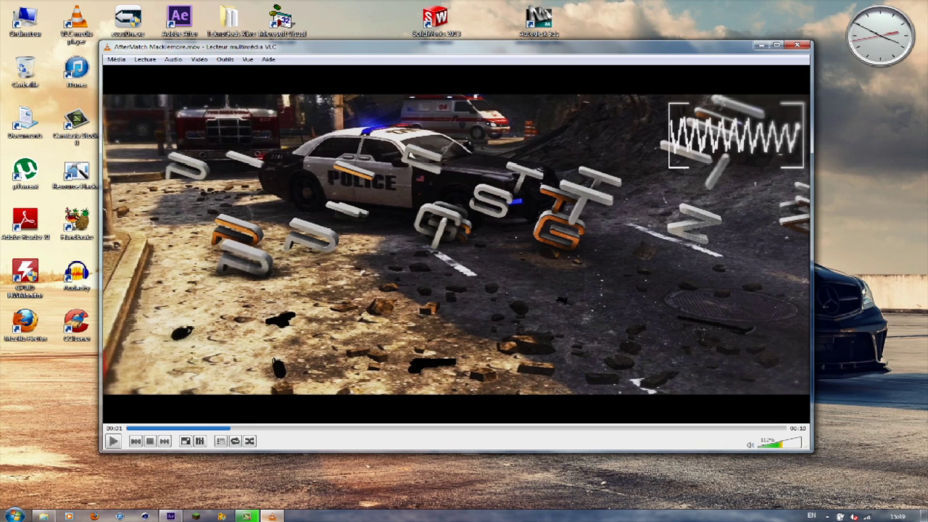
Step: Switch back to After Effects and view the composition through the 3D tracking camera (Caméra de suivi 3D)
{"action": "left_click", "coordinate": [170, 516]}
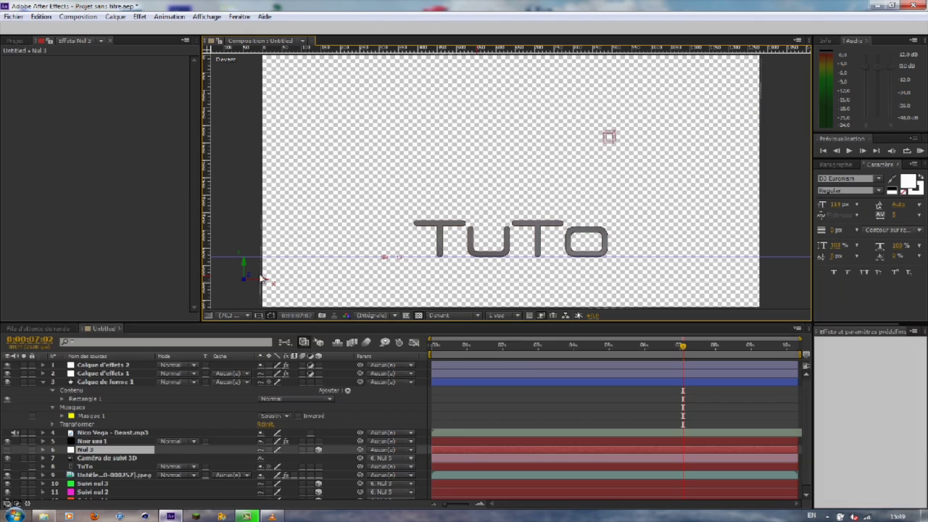
{"action": "left_click", "coordinate": [451, 315]}
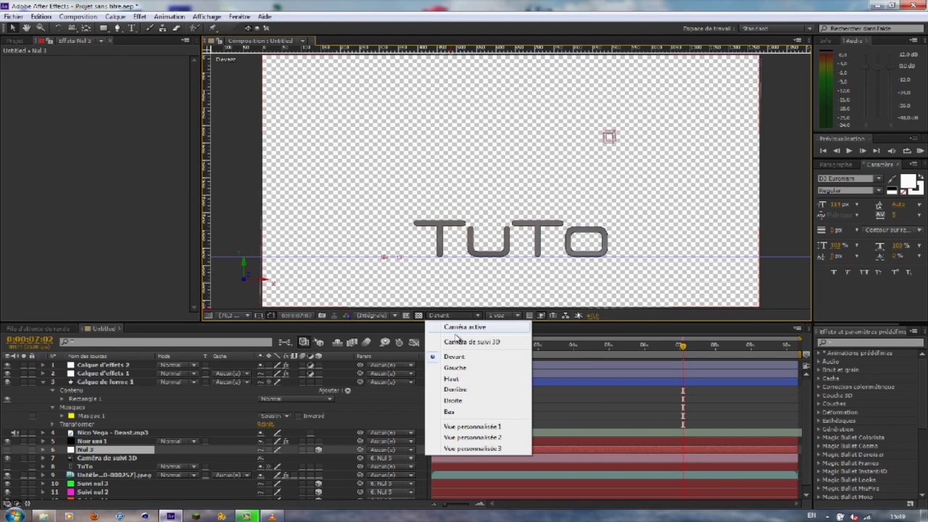
{"action": "left_click", "coordinate": [451, 343]}
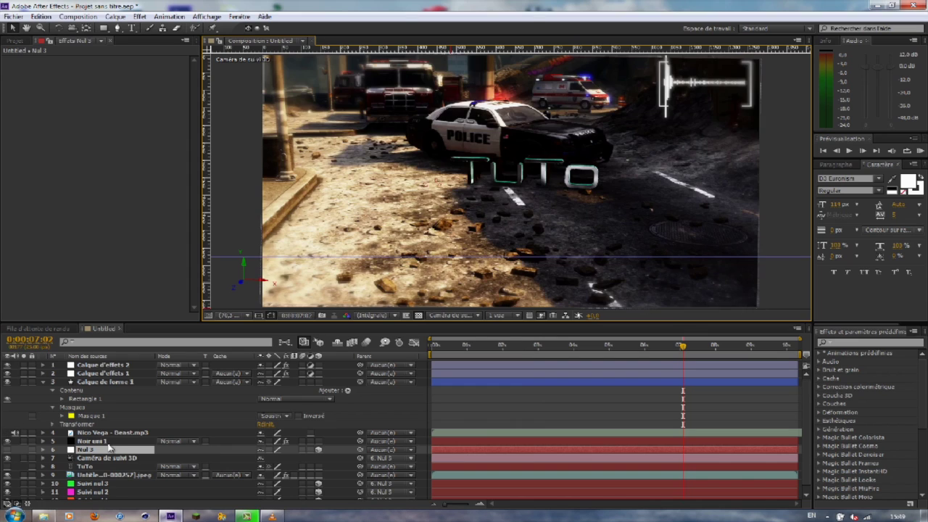
Step: Enable Multi-Object in the Particle Look of Group 1 in the Noir uni 1 layer's Element effect
{"action": "left_click", "coordinate": [110, 442]}
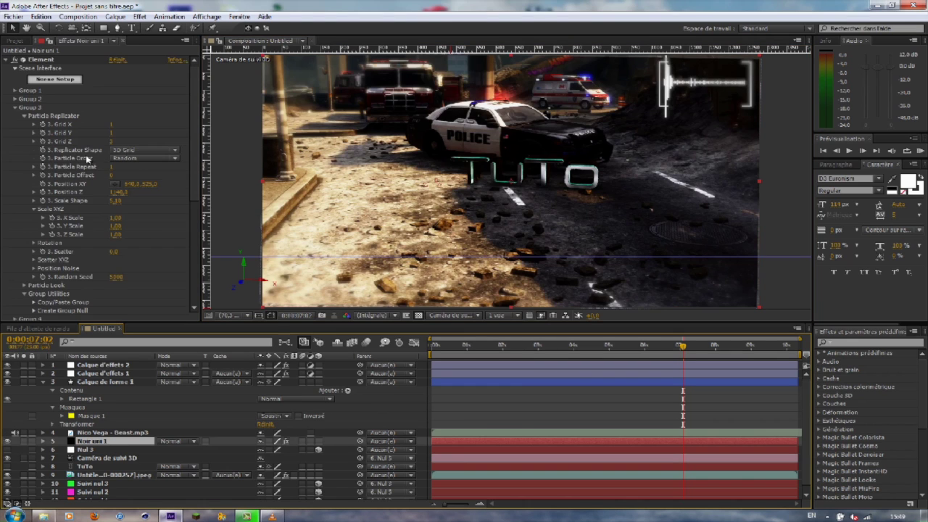
{"action": "left_click", "coordinate": [15, 107]}
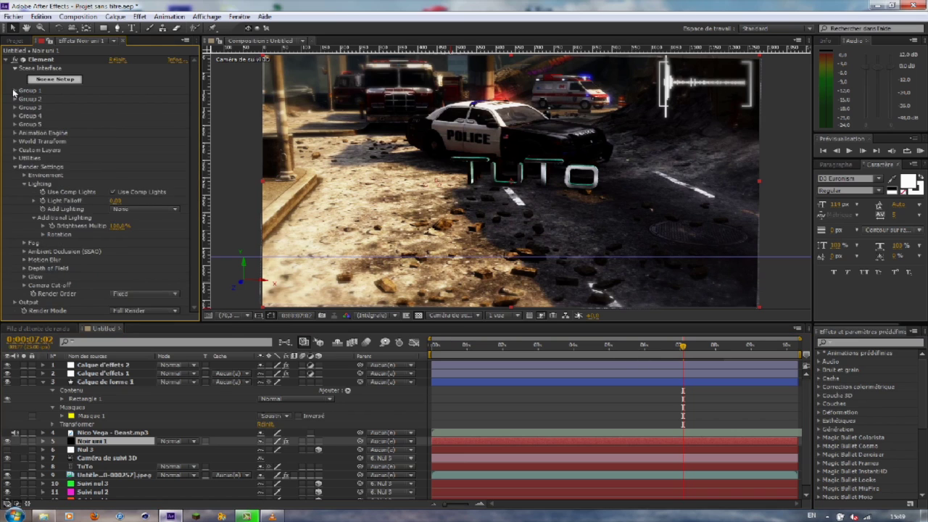
{"action": "left_click", "coordinate": [16, 91]}
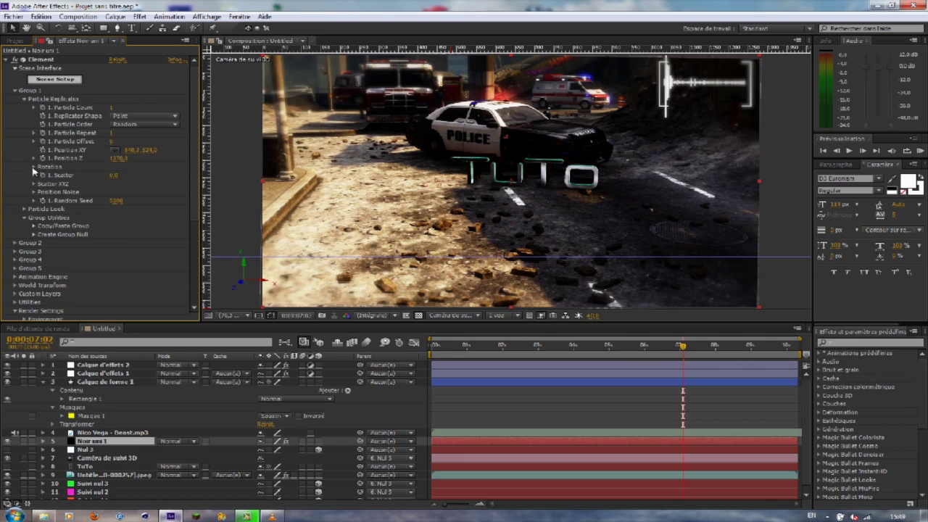
{"action": "left_click", "coordinate": [24, 98]}
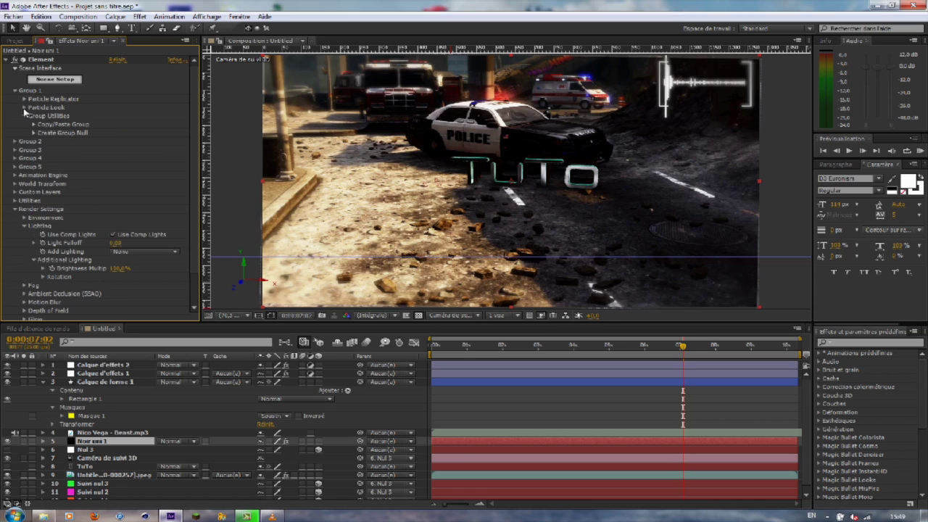
{"action": "left_click", "coordinate": [24, 107]}
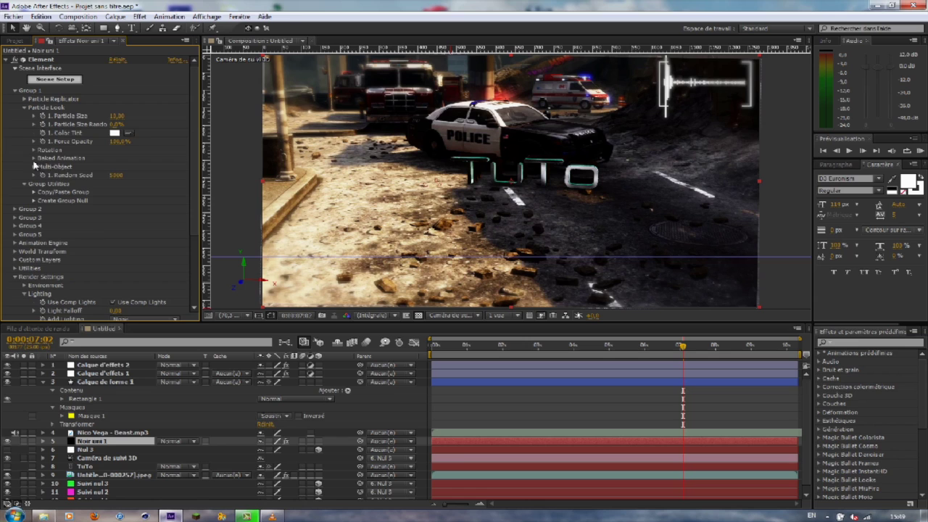
{"action": "left_click", "coordinate": [34, 167]}
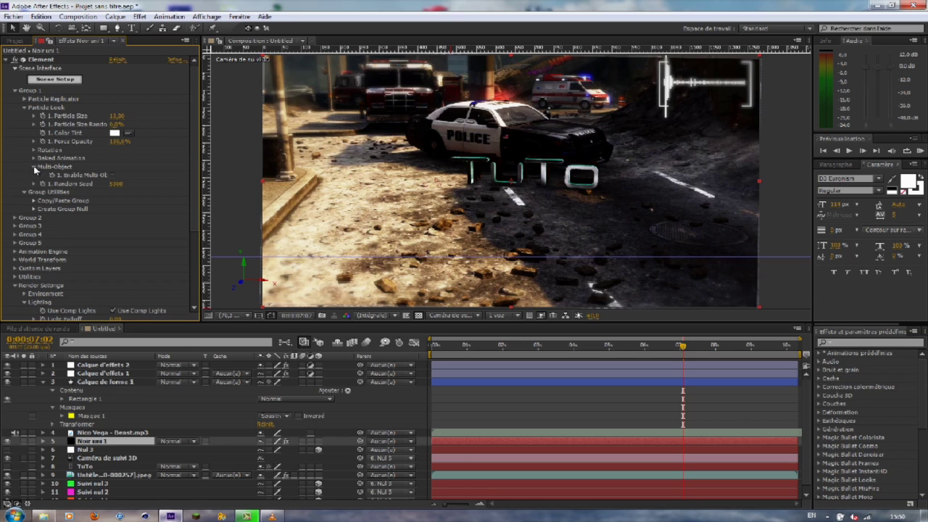
{"action": "left_click", "coordinate": [113, 176]}
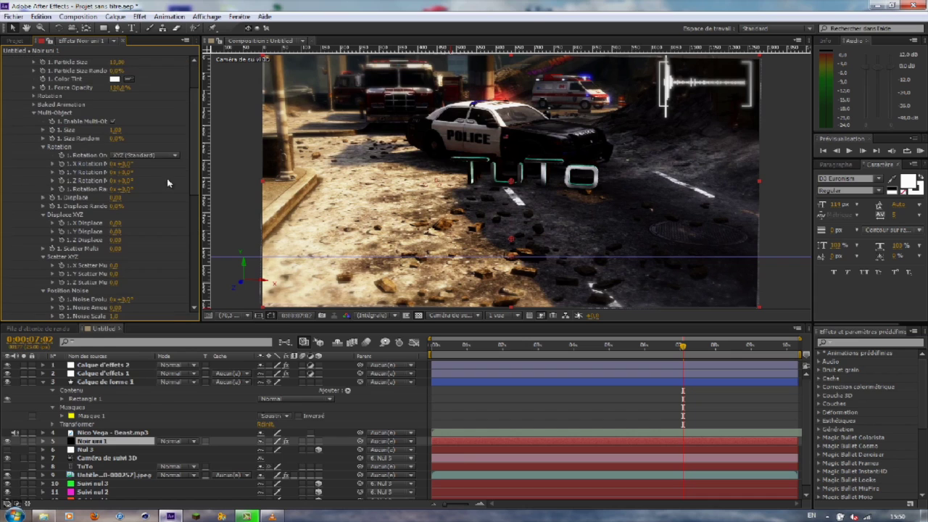
Step: Spread the Group 1 letters apart by setting Multi-Object Displace to about 1.57 and X Displace to a slightly negative value
{"action": "scroll", "coordinate": [120, 203], "scroll_direction": "down", "scroll_amount": 5}
{"action": "left_click_drag", "start_coordinate": [116, 191], "coordinate": [141, 196]}
{"action": "left_click_drag", "start_coordinate": [110, 165], "coordinate": [229, 174]}
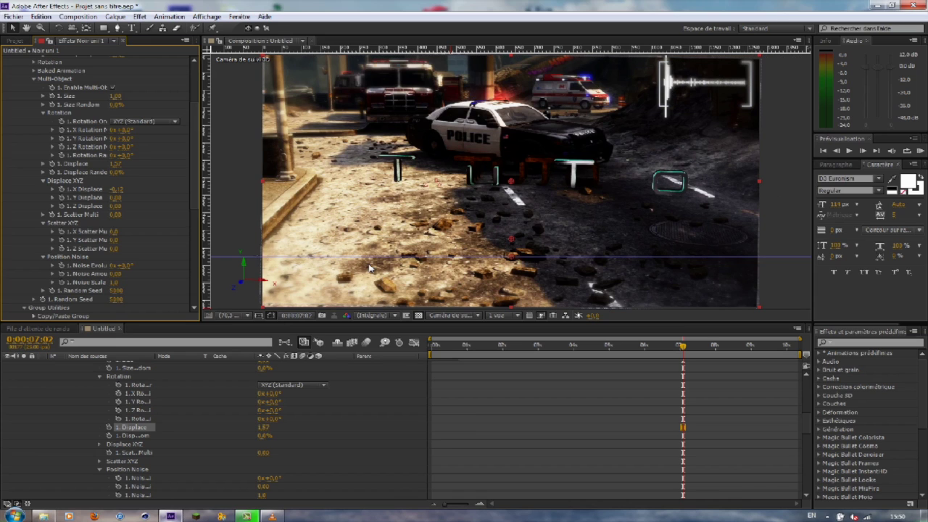
{"action": "scroll", "coordinate": [65, 177], "scroll_direction": "down", "scroll_amount": 3}
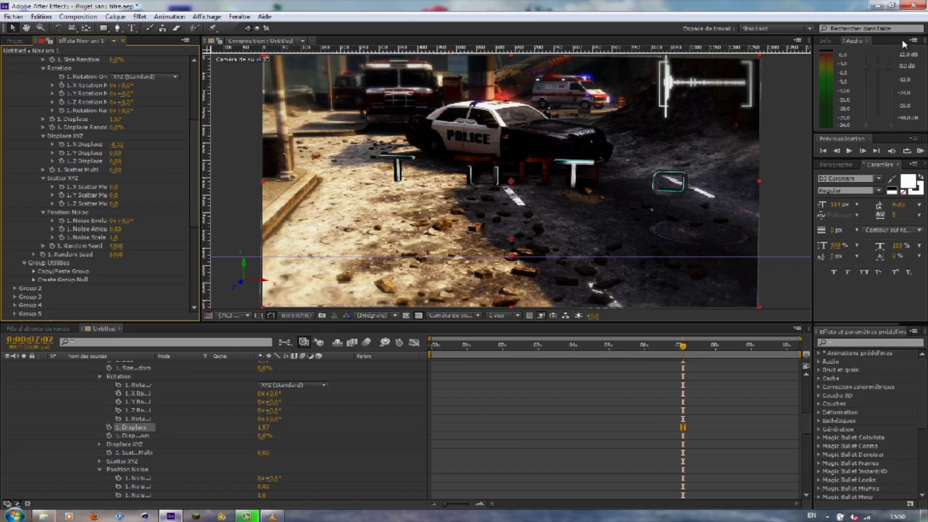
Step: Switch to VLC and scrub the reference intro from its opening seconds to its end to compare the letter animation
{"action": "left_click", "coordinate": [878, 5]}
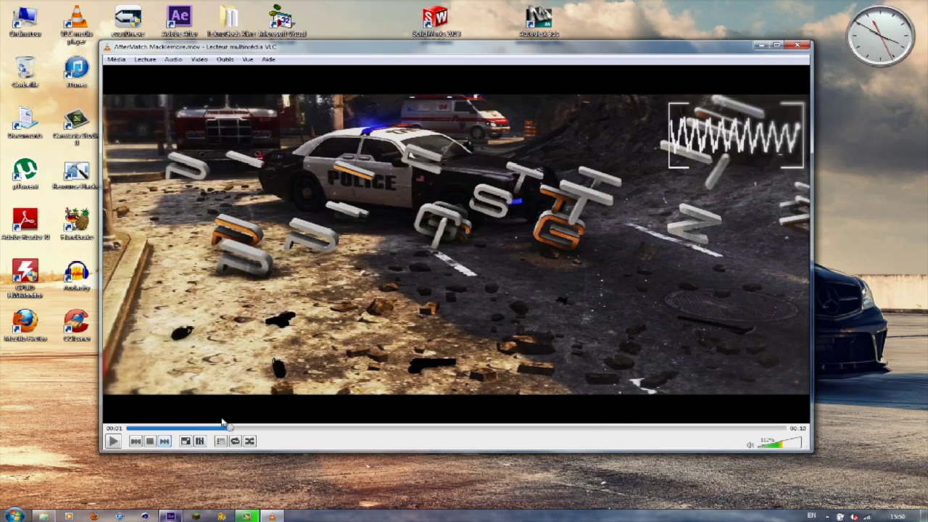
{"action": "left_click_drag", "start_coordinate": [227, 428], "coordinate": [181, 428]}
{"action": "left_click_drag", "start_coordinate": [202, 429], "coordinate": [775, 427]}
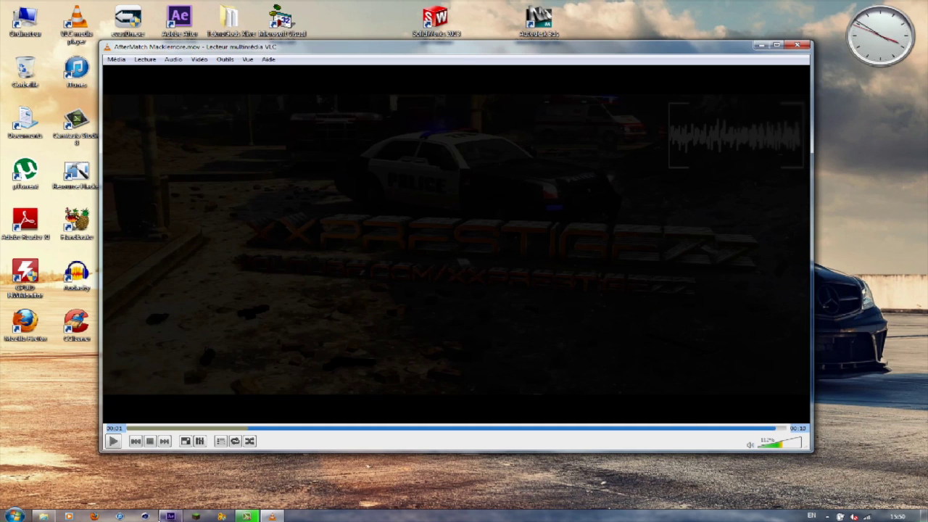
Step: Switch back to After Effects and zoom the composition view out to 50% to see the area around the frame
{"action": "left_click", "coordinate": [170, 516]}
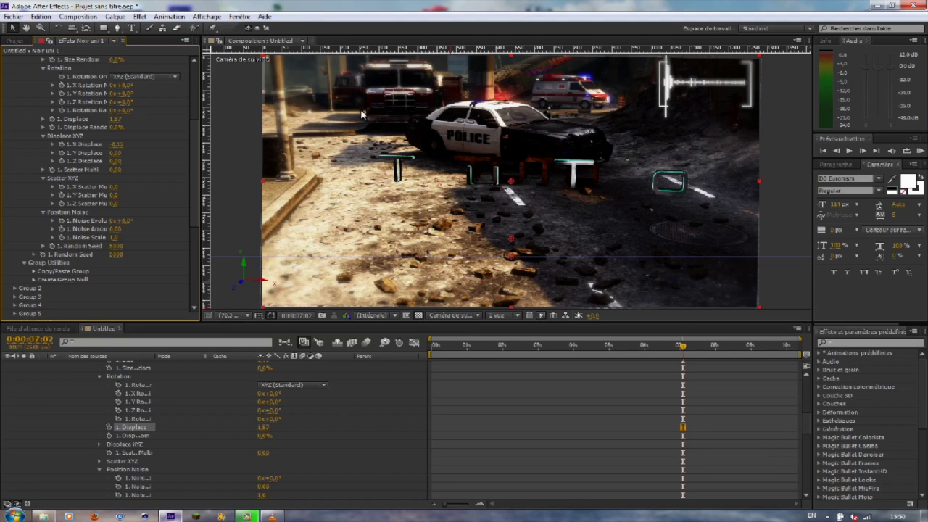
{"action": "scroll", "coordinate": [507, 159], "scroll_direction": "down", "scroll_amount": 7}
{"action": "scroll", "coordinate": [507, 160], "scroll_direction": "up", "scroll_amount": 3}
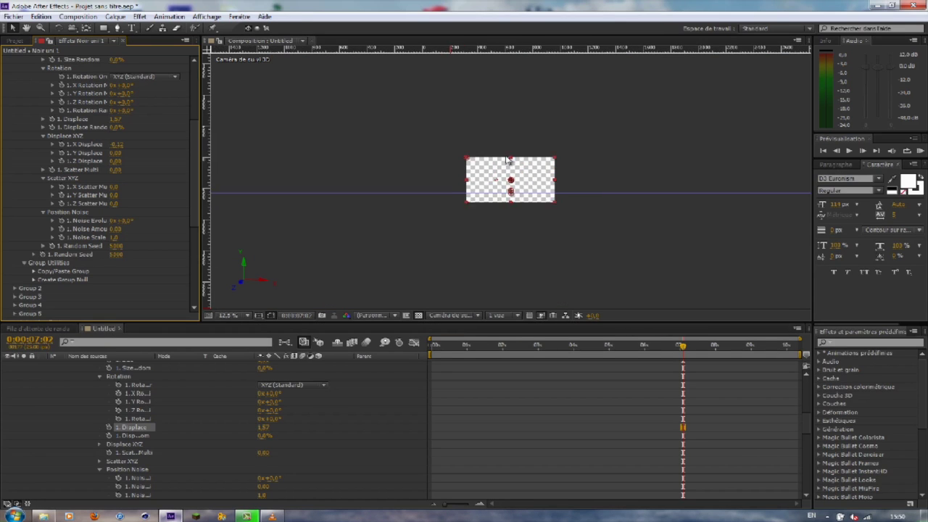
{"action": "scroll", "coordinate": [507, 160], "scroll_direction": "up", "scroll_amount": 2}
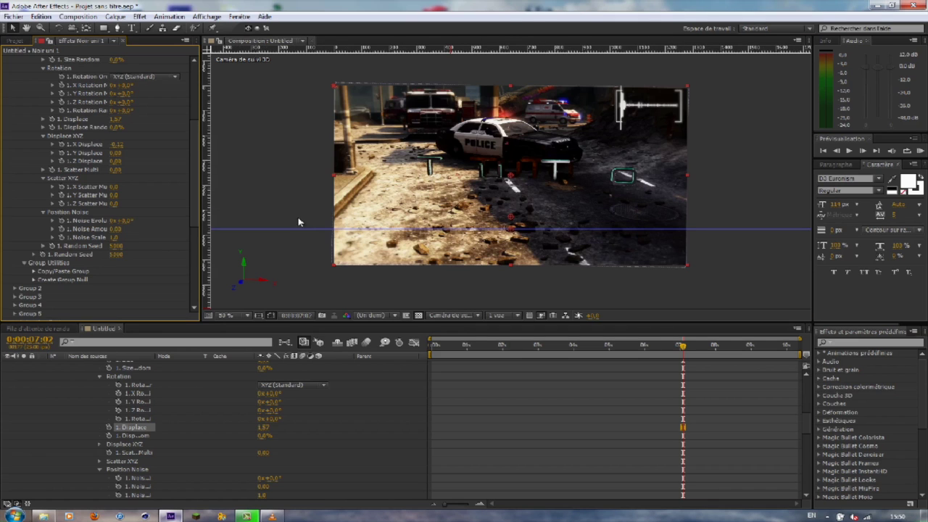